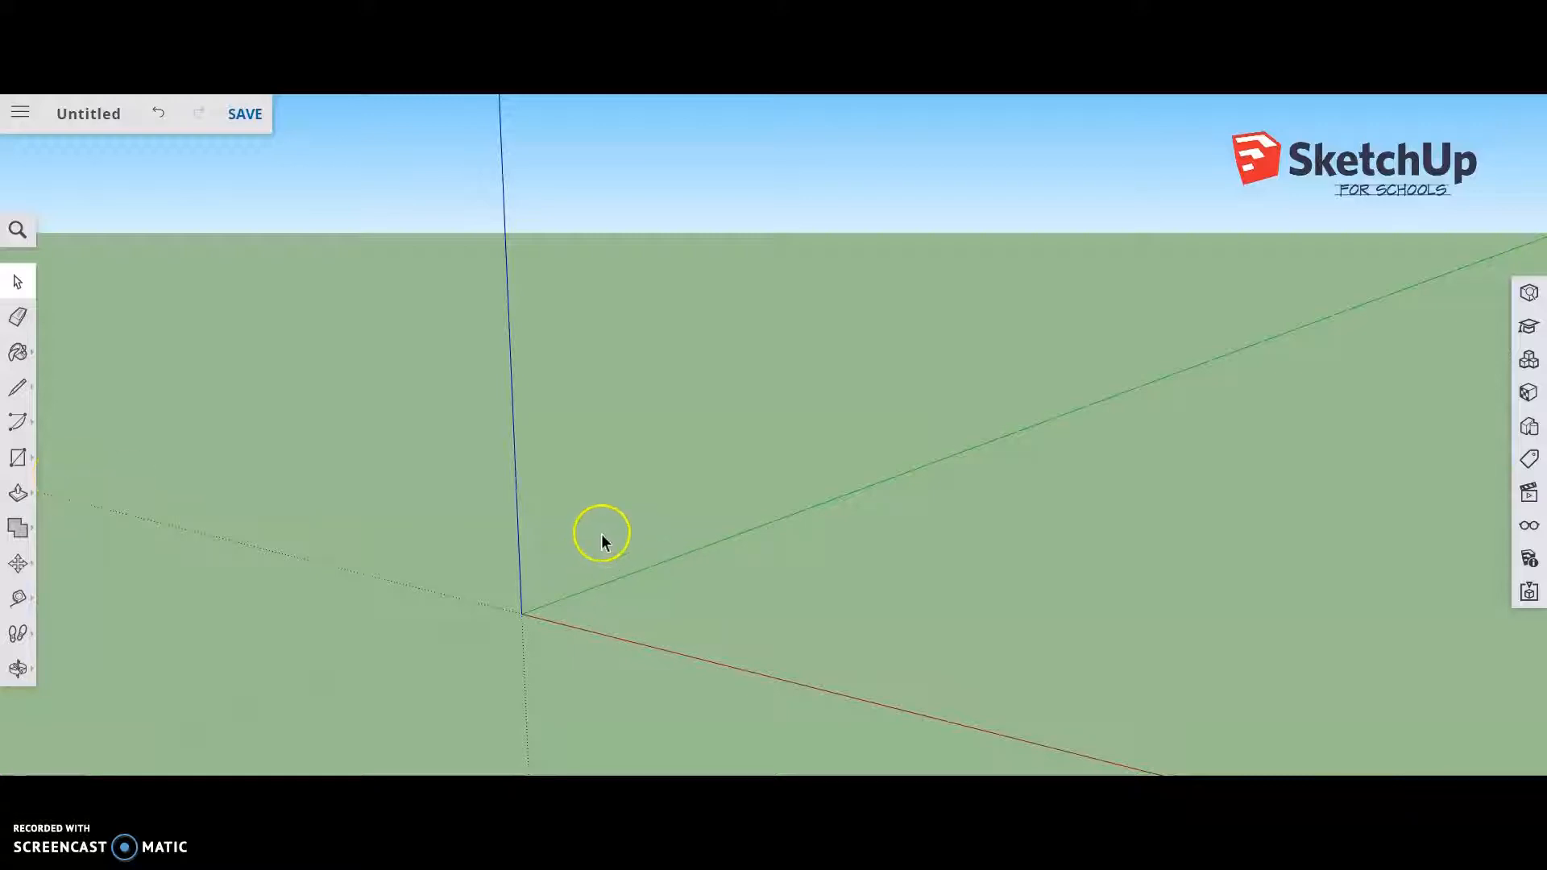
# Draw a rectangle on the ground beside the origin and Push/Pull it upward into a solid box.
pyautogui.moveTo(463, 534); pyautogui.dragTo(424, 562, button='middle')
pyautogui.click(18, 457)
pyautogui.click(399, 549)
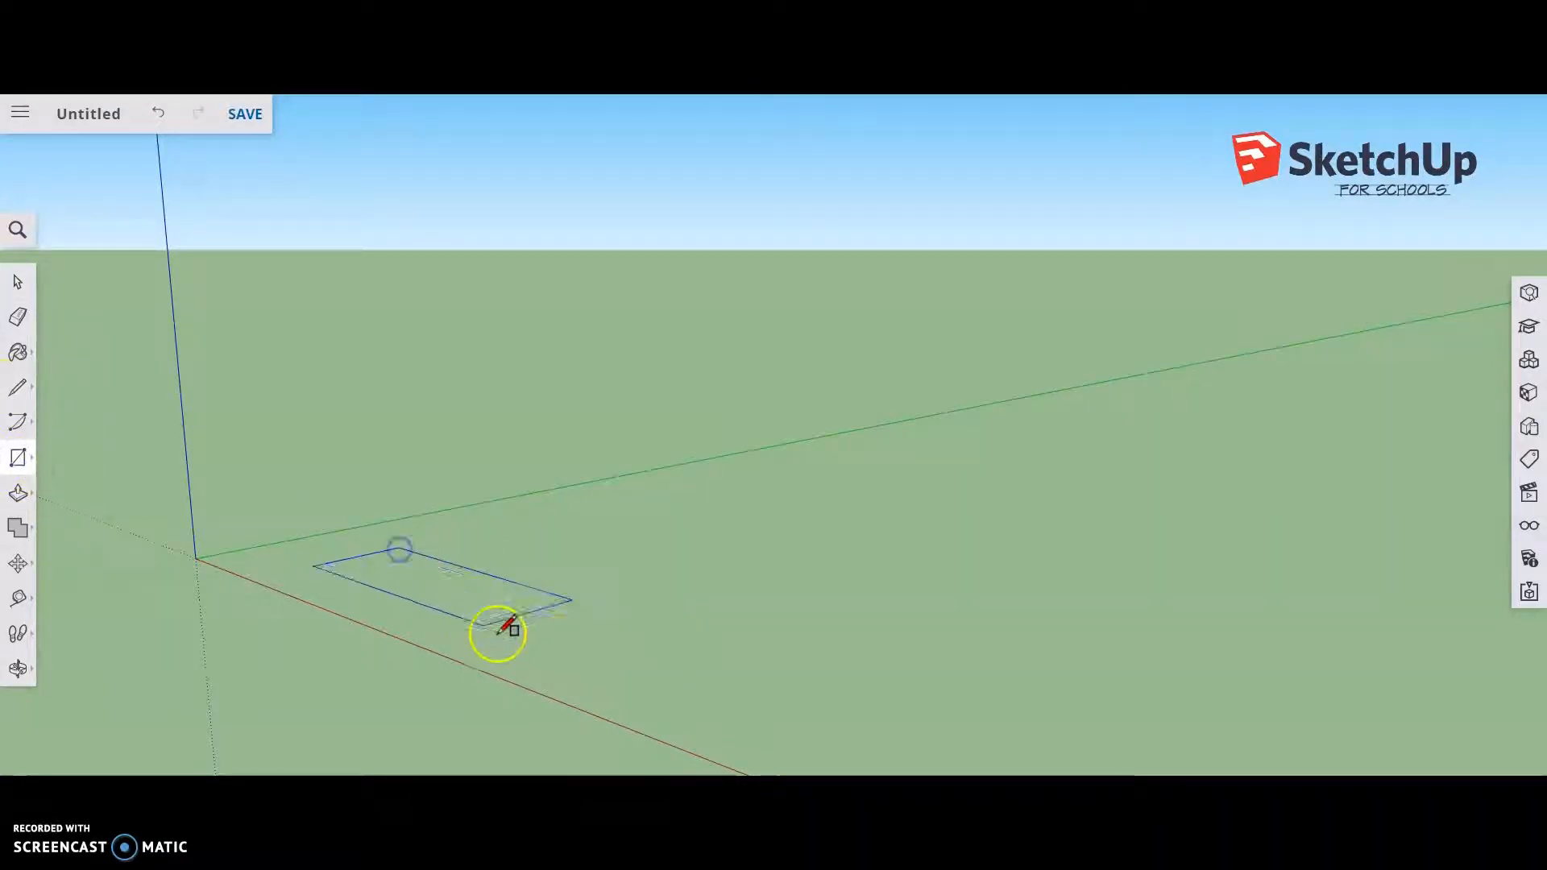
pyautogui.click(502, 642)
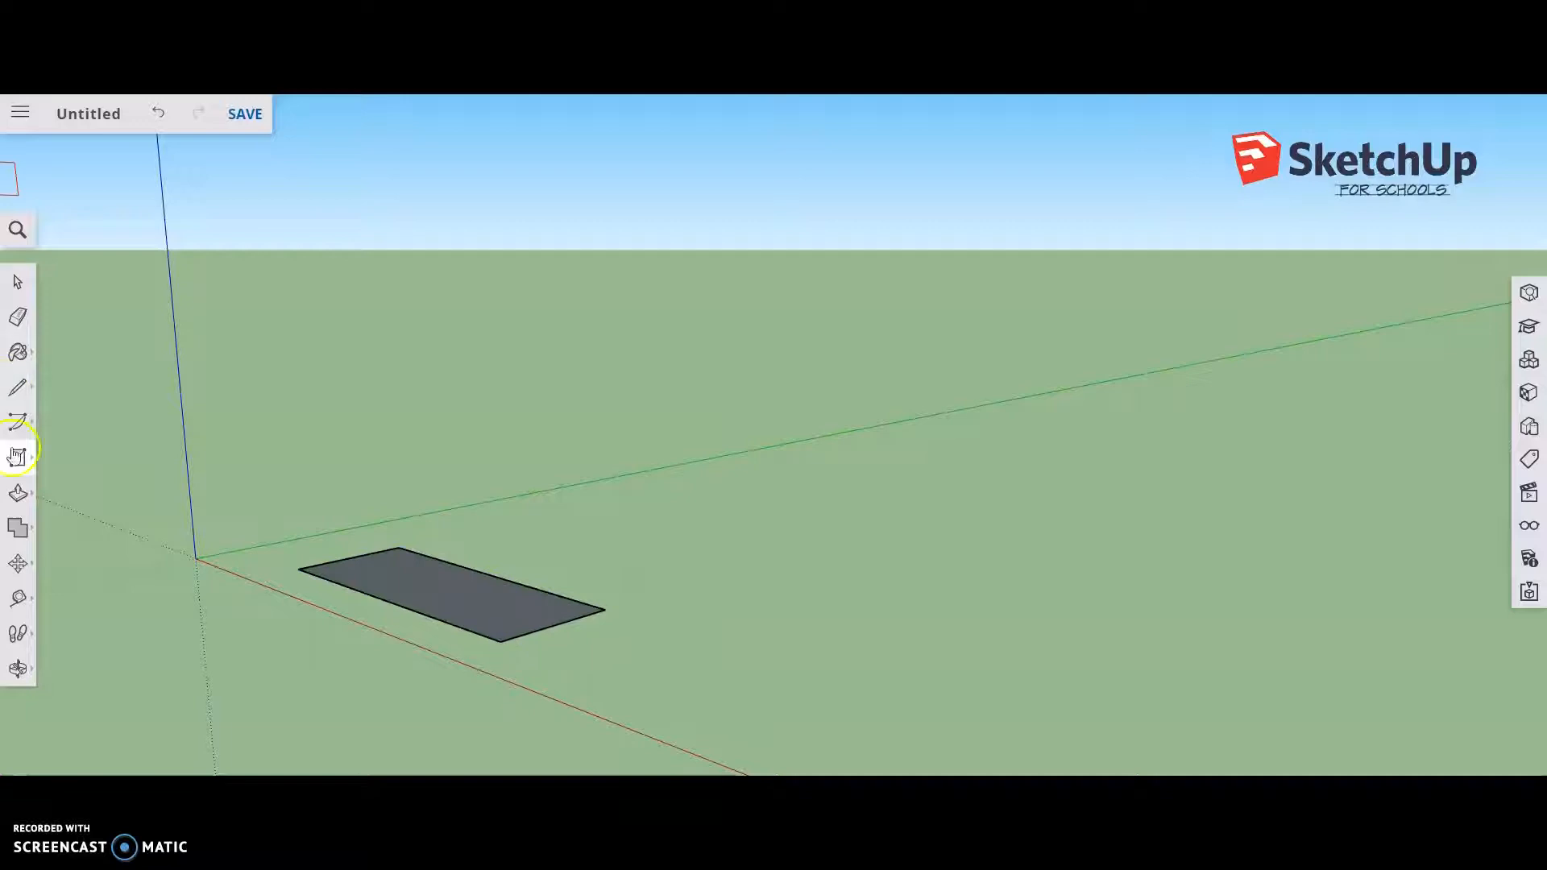
pyautogui.click(15, 499)
pyautogui.click(452, 553)
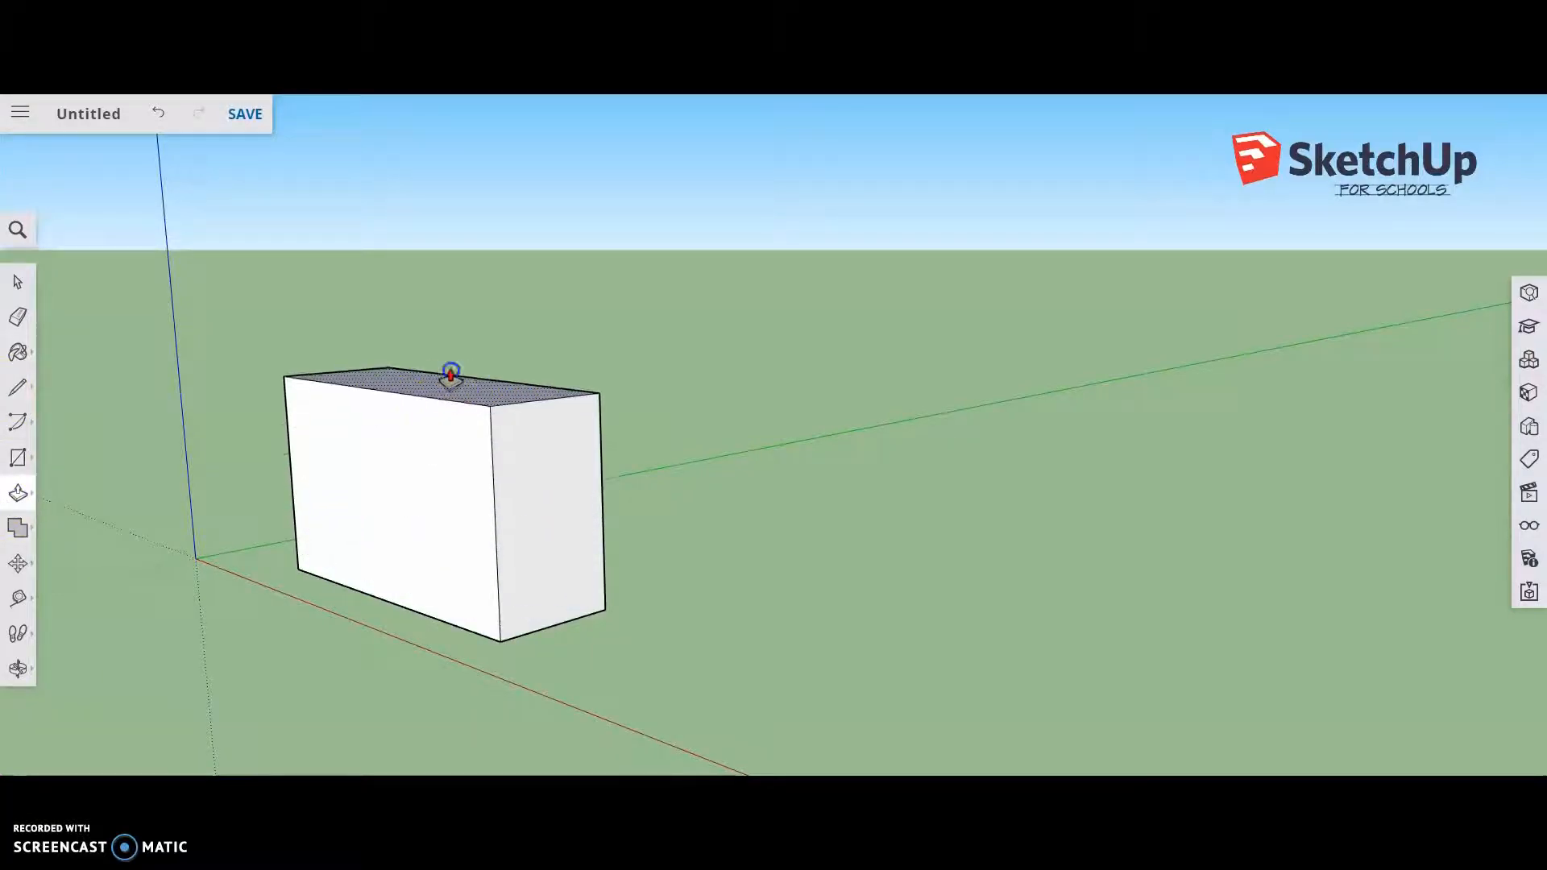
pyautogui.click(452, 382)
# Draw a two-point arc tangent to both edges across one corner of the box's top face.
pyautogui.press('o')
pyautogui.moveTo(225, 535); pyautogui.dragTo(446, 542)
pyautogui.press('p')
pyautogui.moveTo(228, 650); pyautogui.dragTo(193, 652)
pyautogui.moveTo(194, 653); pyautogui.dragTo(1067, 553, button='middle')
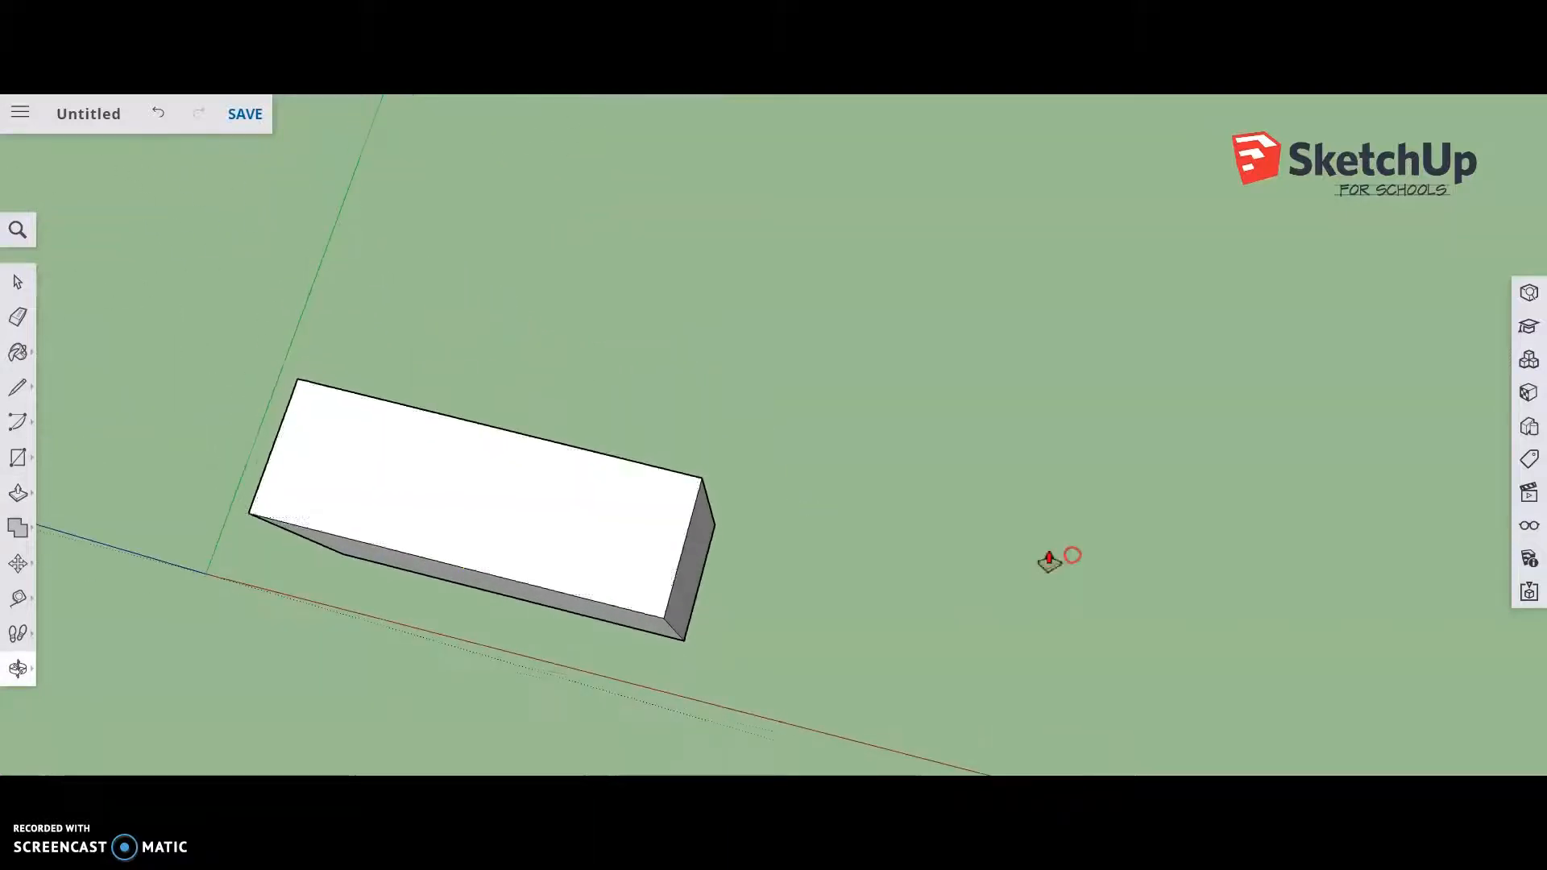
pyautogui.scroll(3, 427, 548)
pyautogui.moveTo(159, 570); pyautogui.dragTo(204, 628, button='middle')
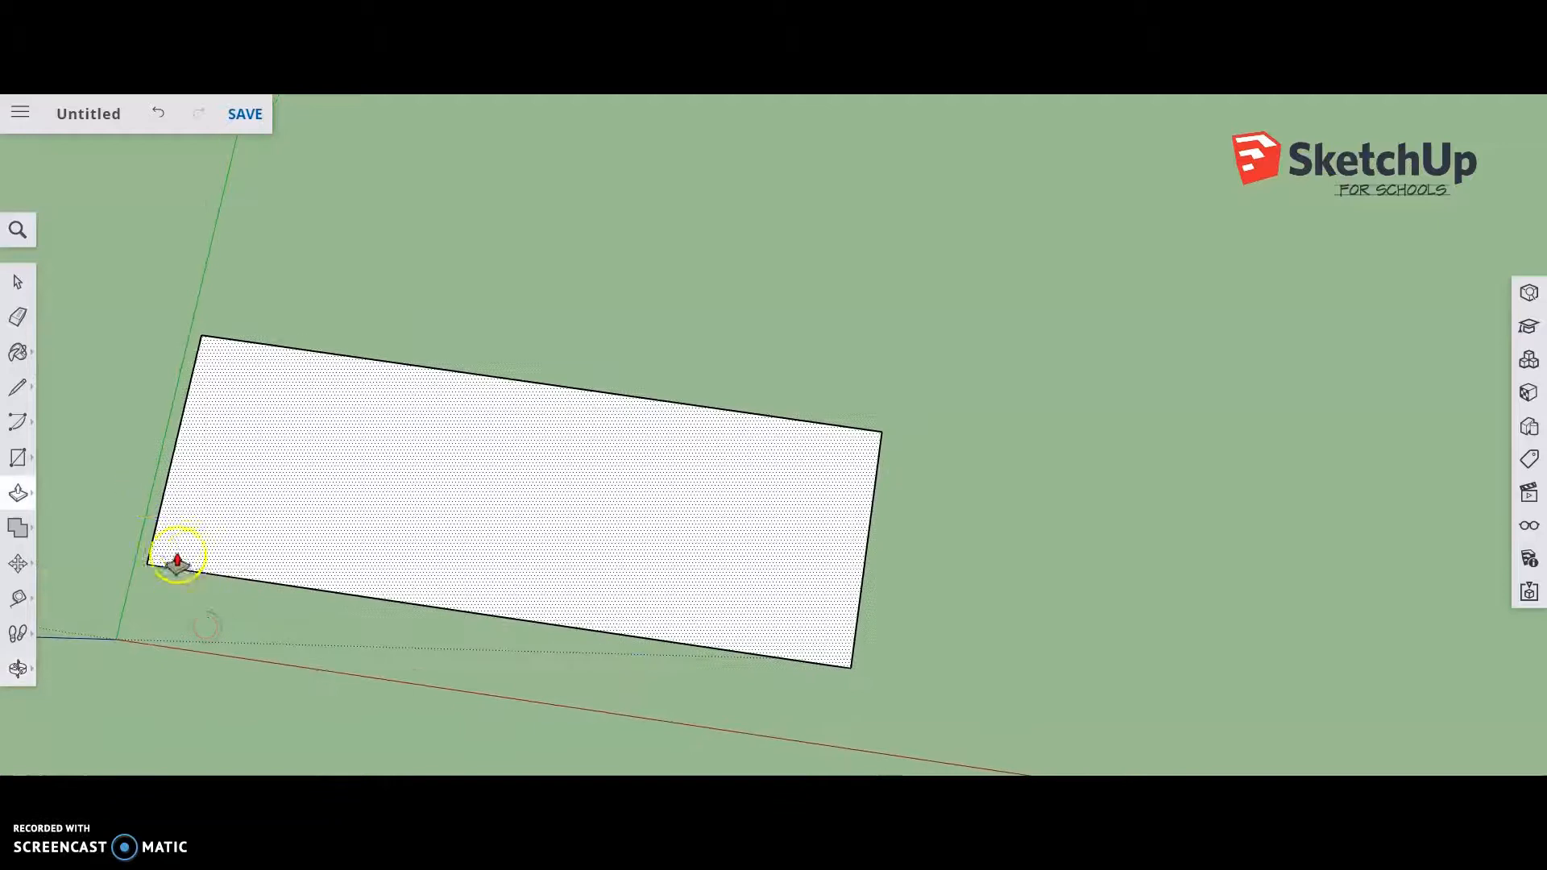
pyautogui.click(12, 435)
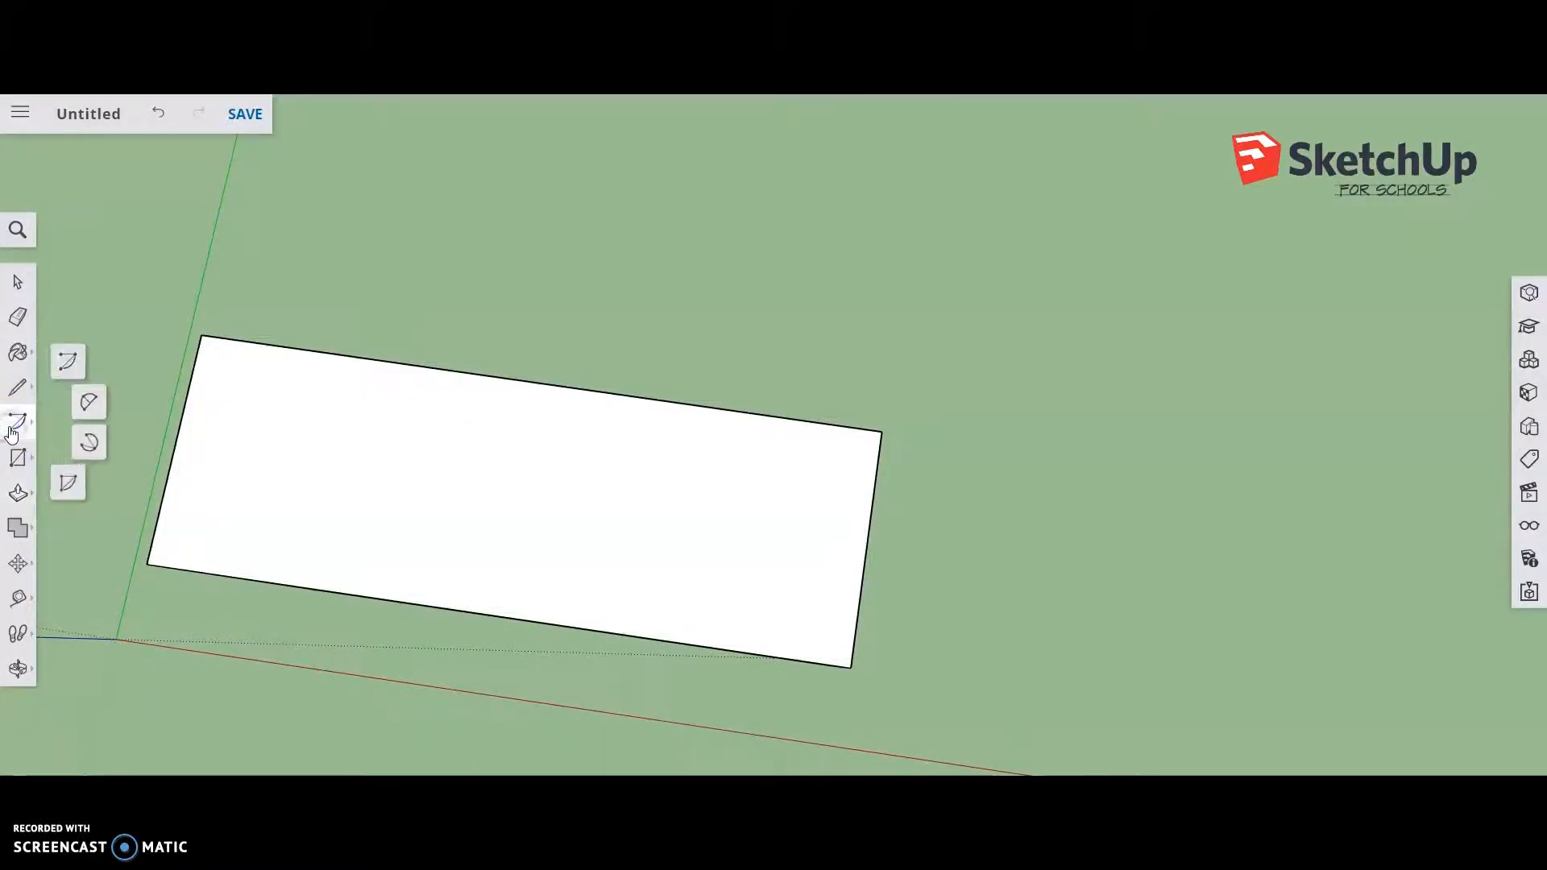
pyautogui.click(102, 412)
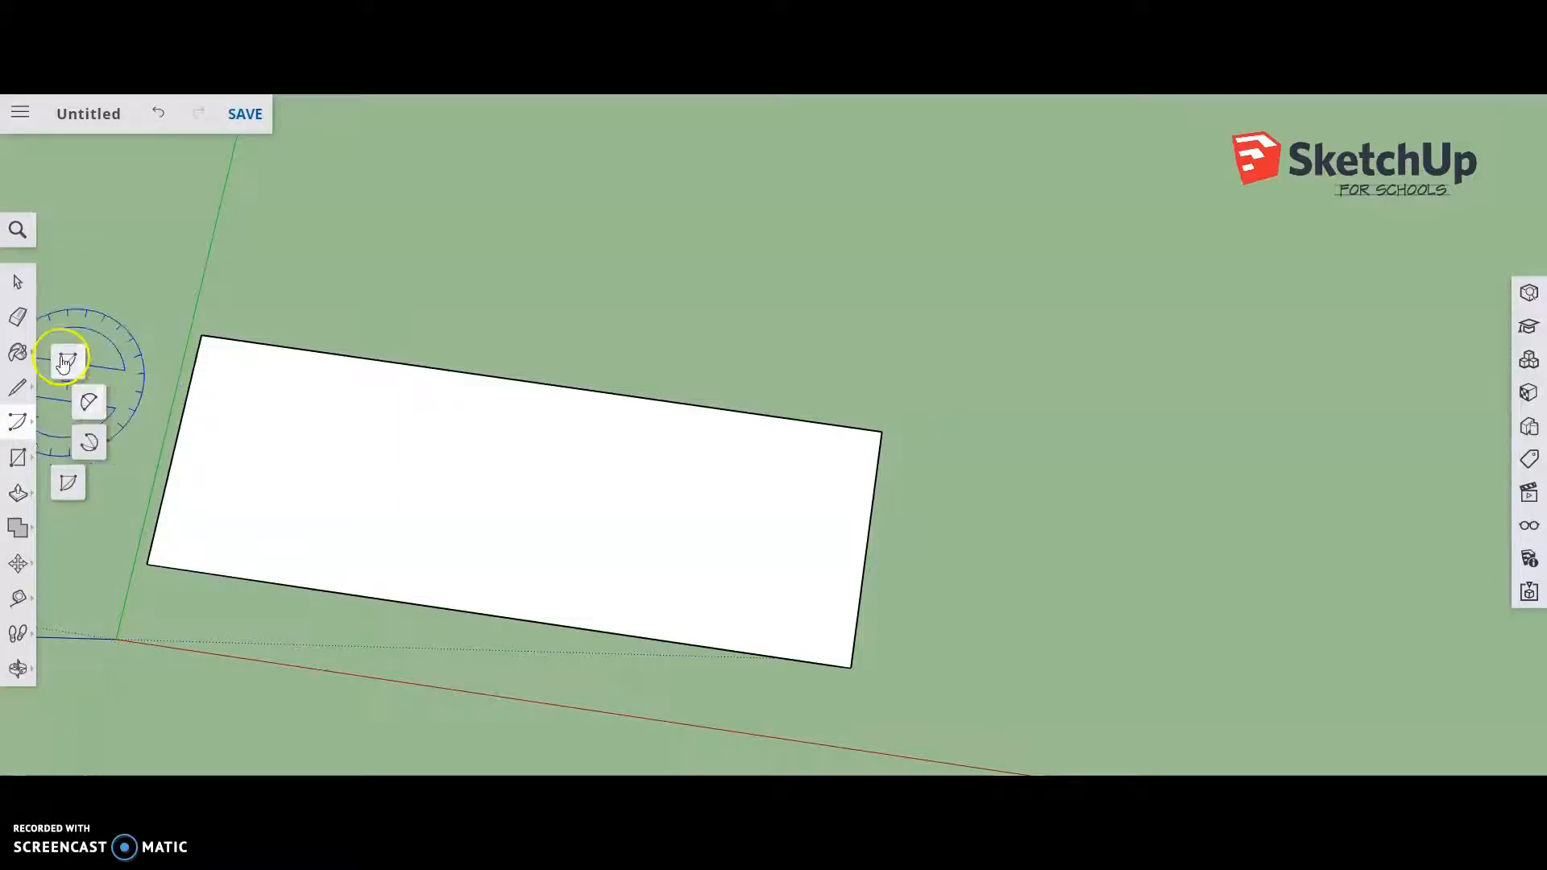
pyautogui.click(92, 448)
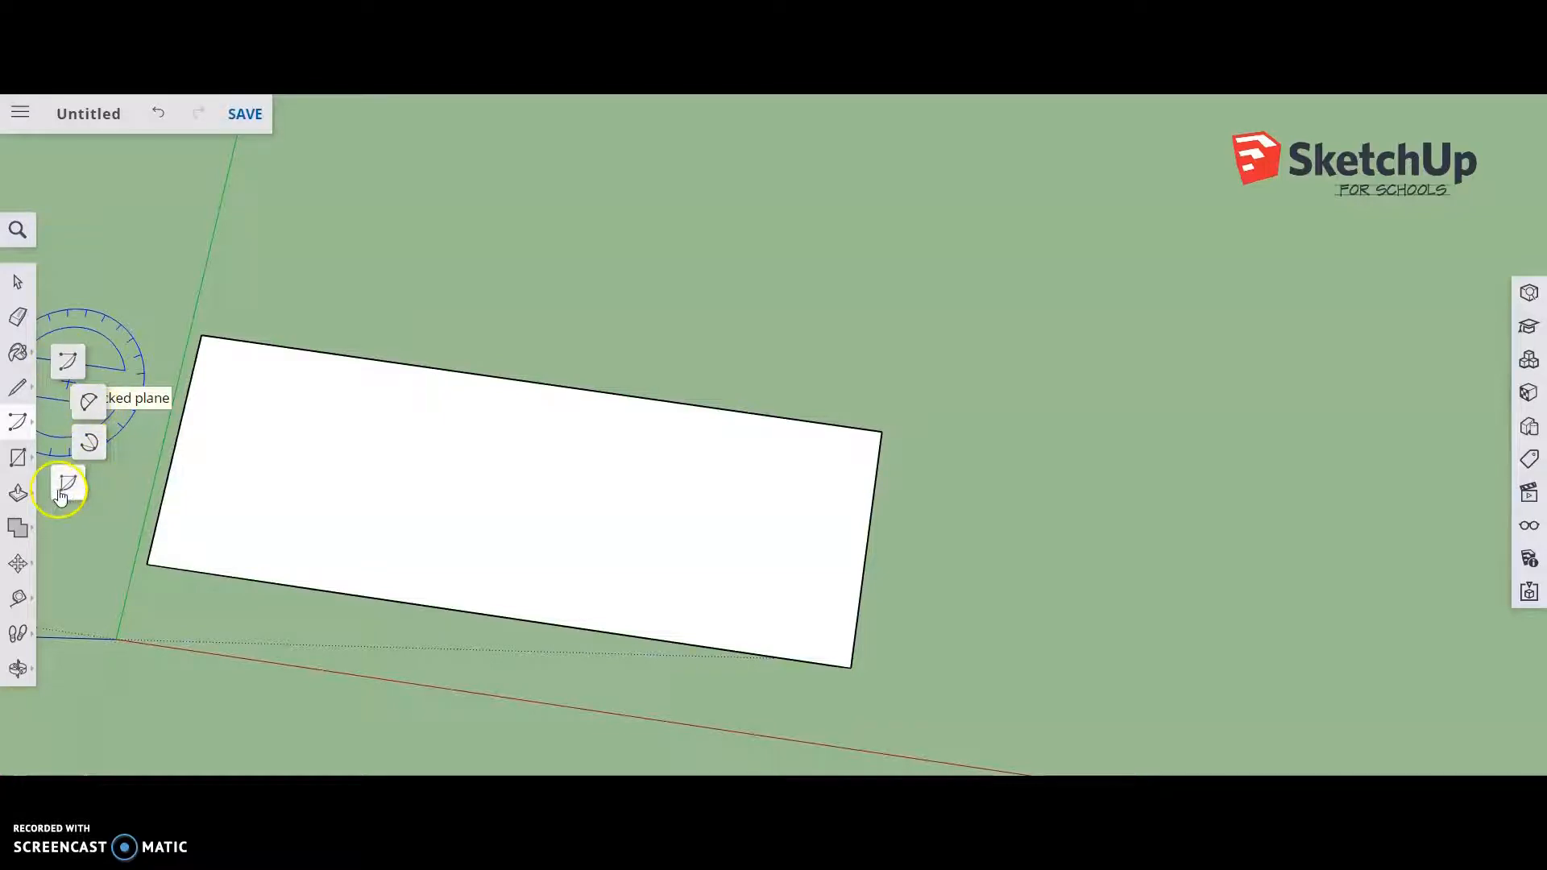
pyautogui.click(90, 406)
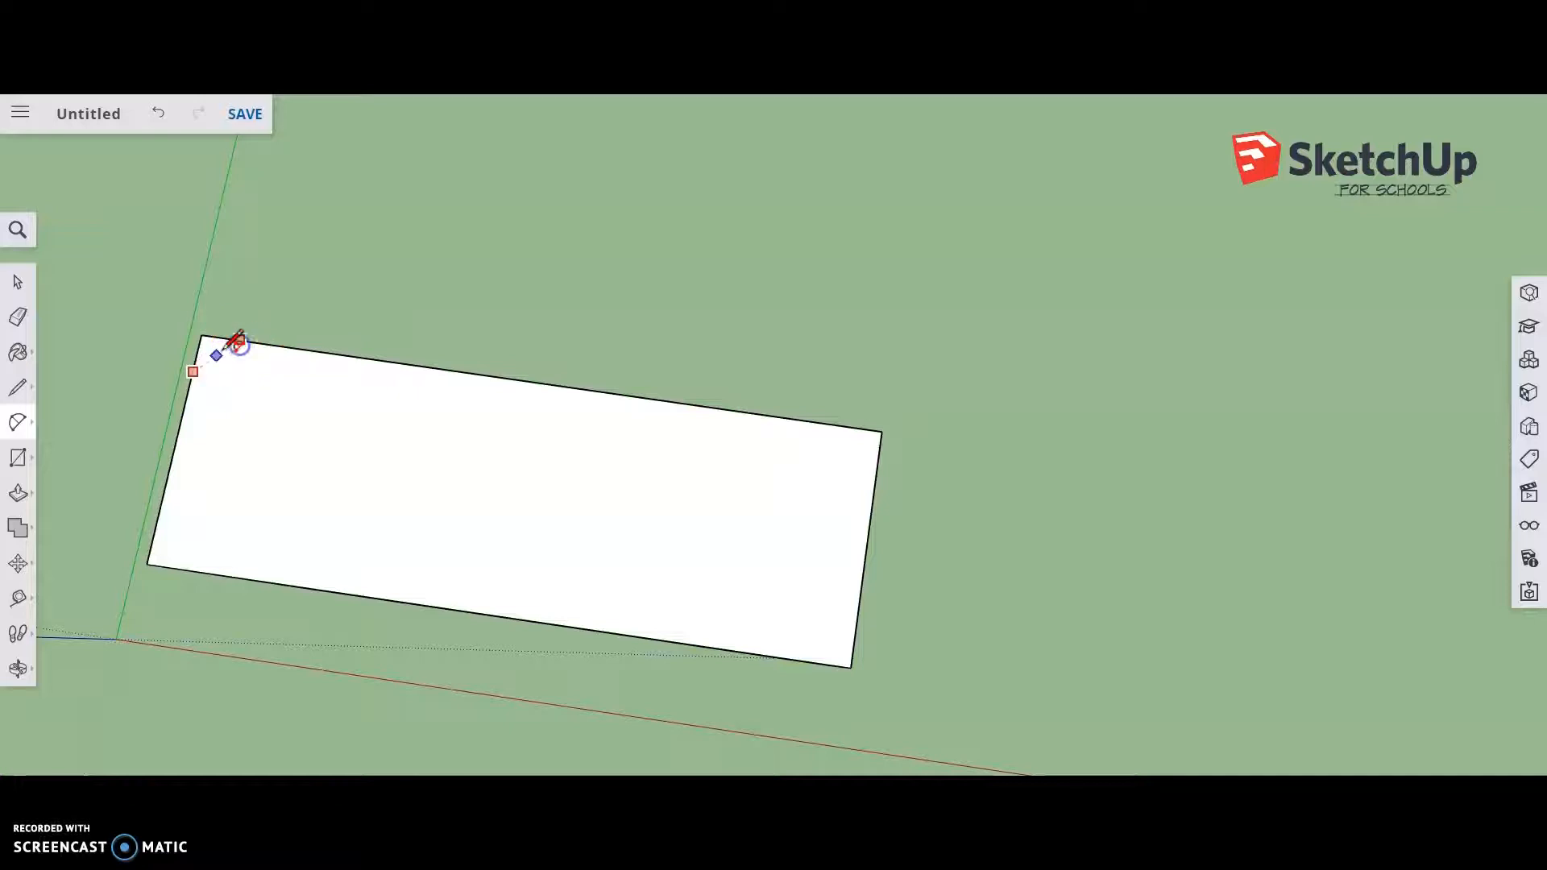
pyautogui.scroll(8, 240, 342)
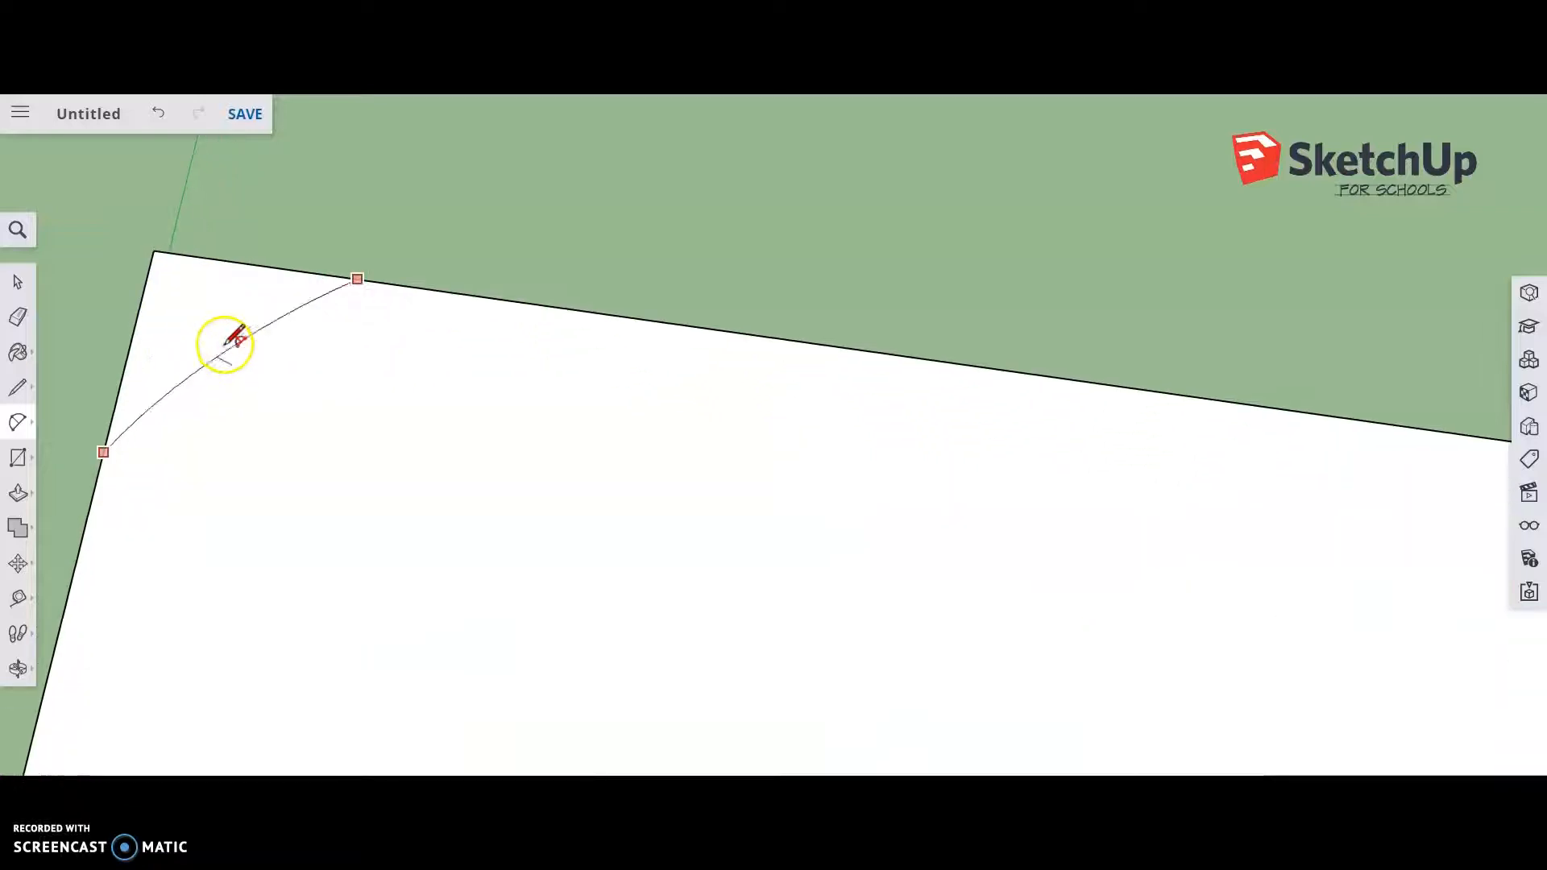
pyautogui.click(197, 319)
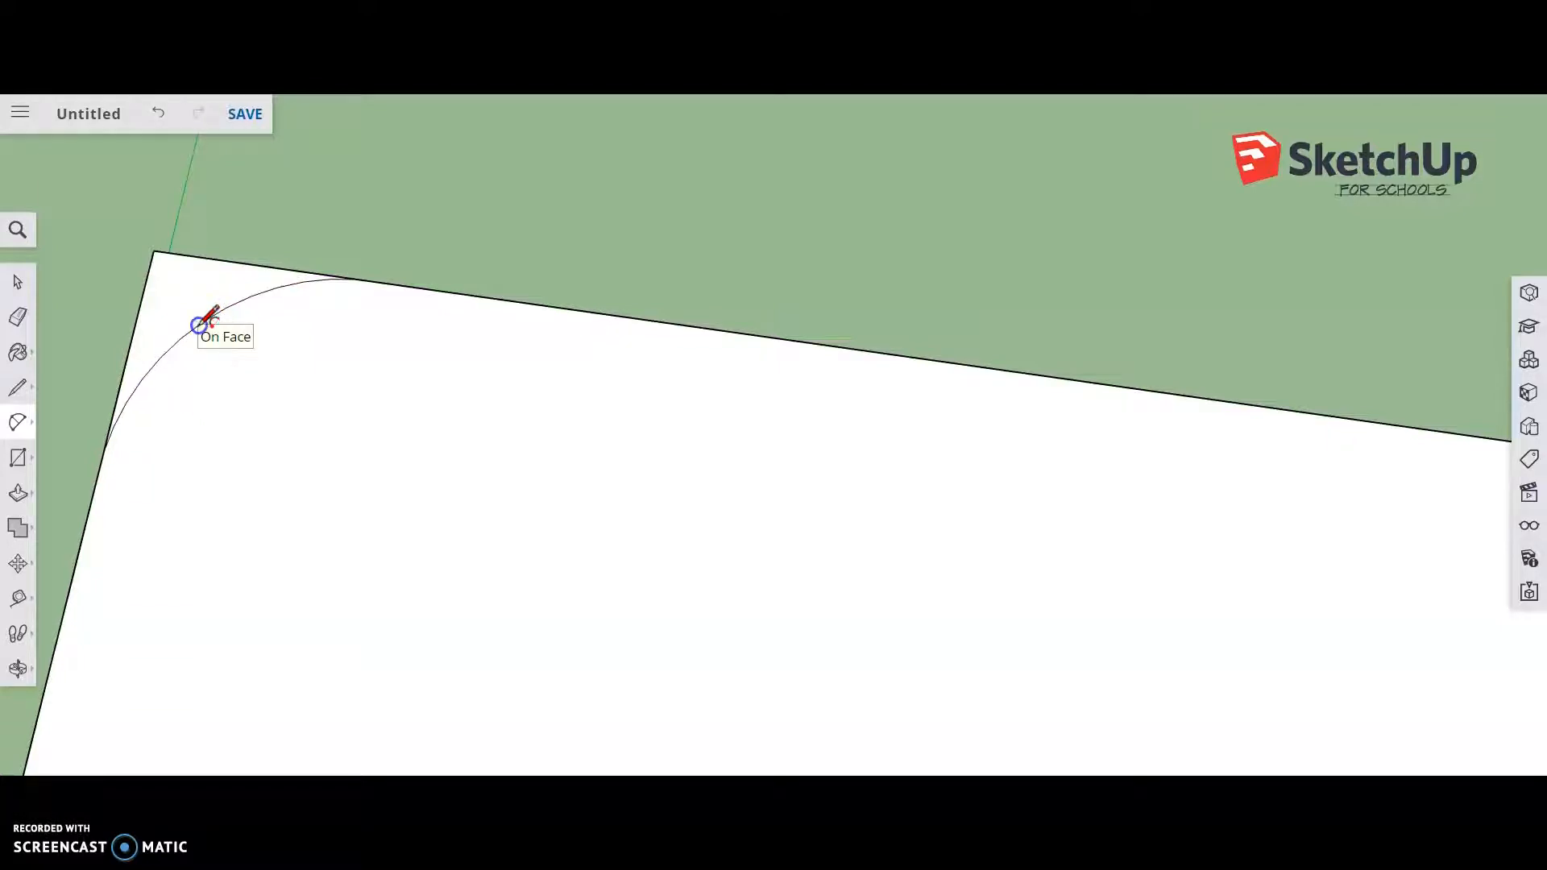
# Push/Pull the small corner area outside the arc down the box's full height to round that vertical edge.
pyautogui.scroll(-4, 176, 483)
pyautogui.moveTo(120, 514); pyautogui.dragTo(438, 291, button='middle')
pyautogui.scroll(5, 360, 570)
pyautogui.scroll(-5, 258, 596)
pyautogui.moveTo(224, 602)
pyautogui.mouseDown(button='middle')
pyautogui.moveTo(207, 698)
pyautogui.moveTo(359, 578)
pyautogui.moveTo(207, 480)
pyautogui.moveTo(255, 445)
pyautogui.moveTo(339, 439)
pyautogui.mouseUp(button='middle')
pyautogui.scroll(-2, 338, 439)
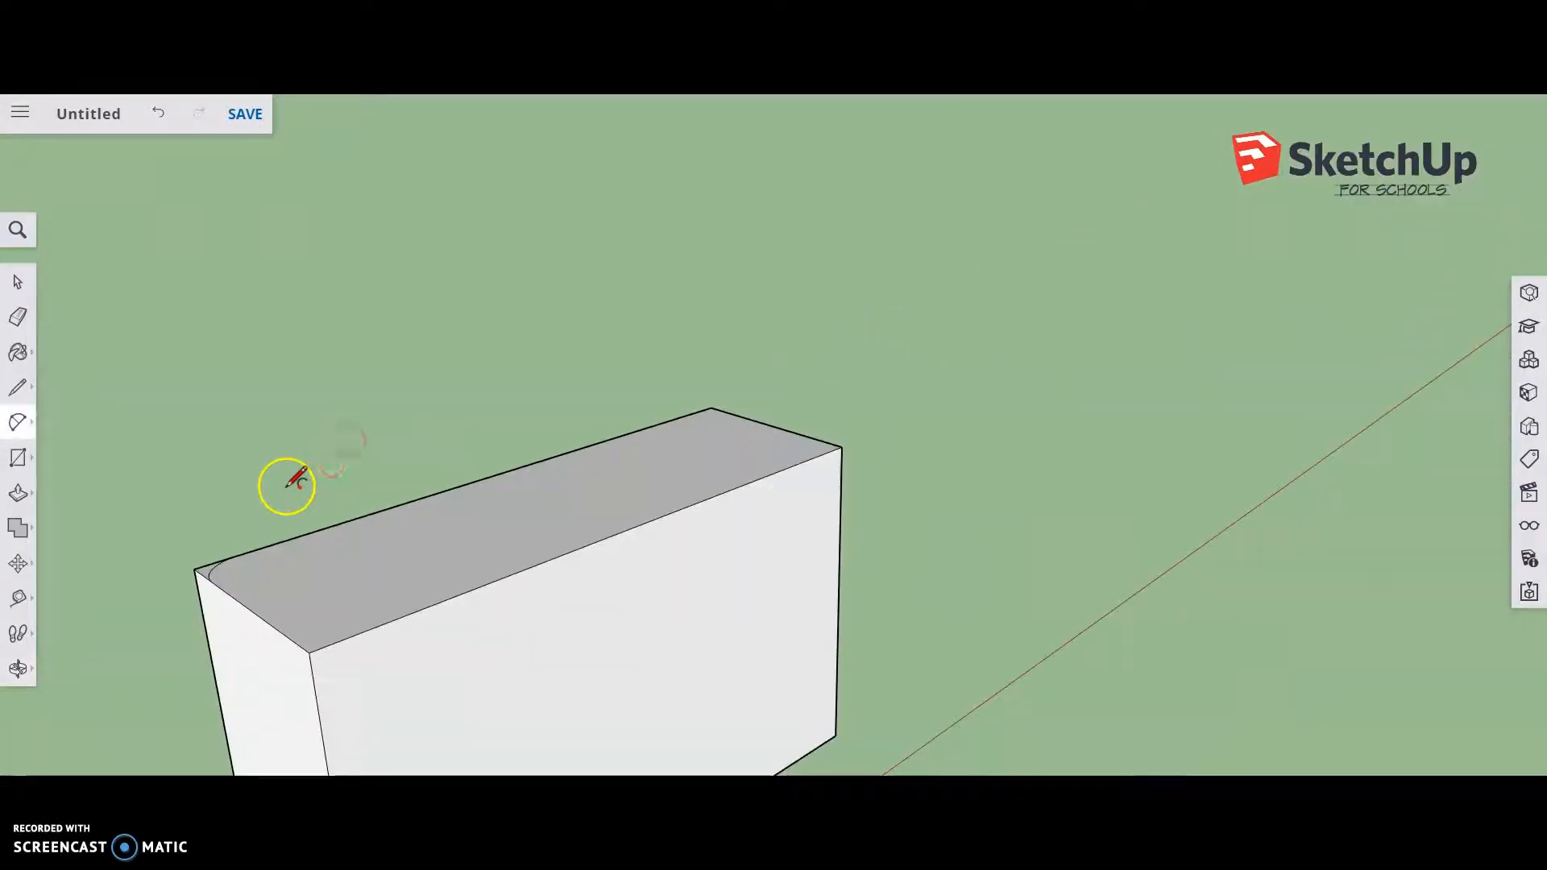
pyautogui.scroll(-2, 287, 487)
pyautogui.moveTo(216, 541); pyautogui.dragTo(247, 606, button='middle')
pyautogui.scroll(1, 249, 608)
pyautogui.click(20, 489)
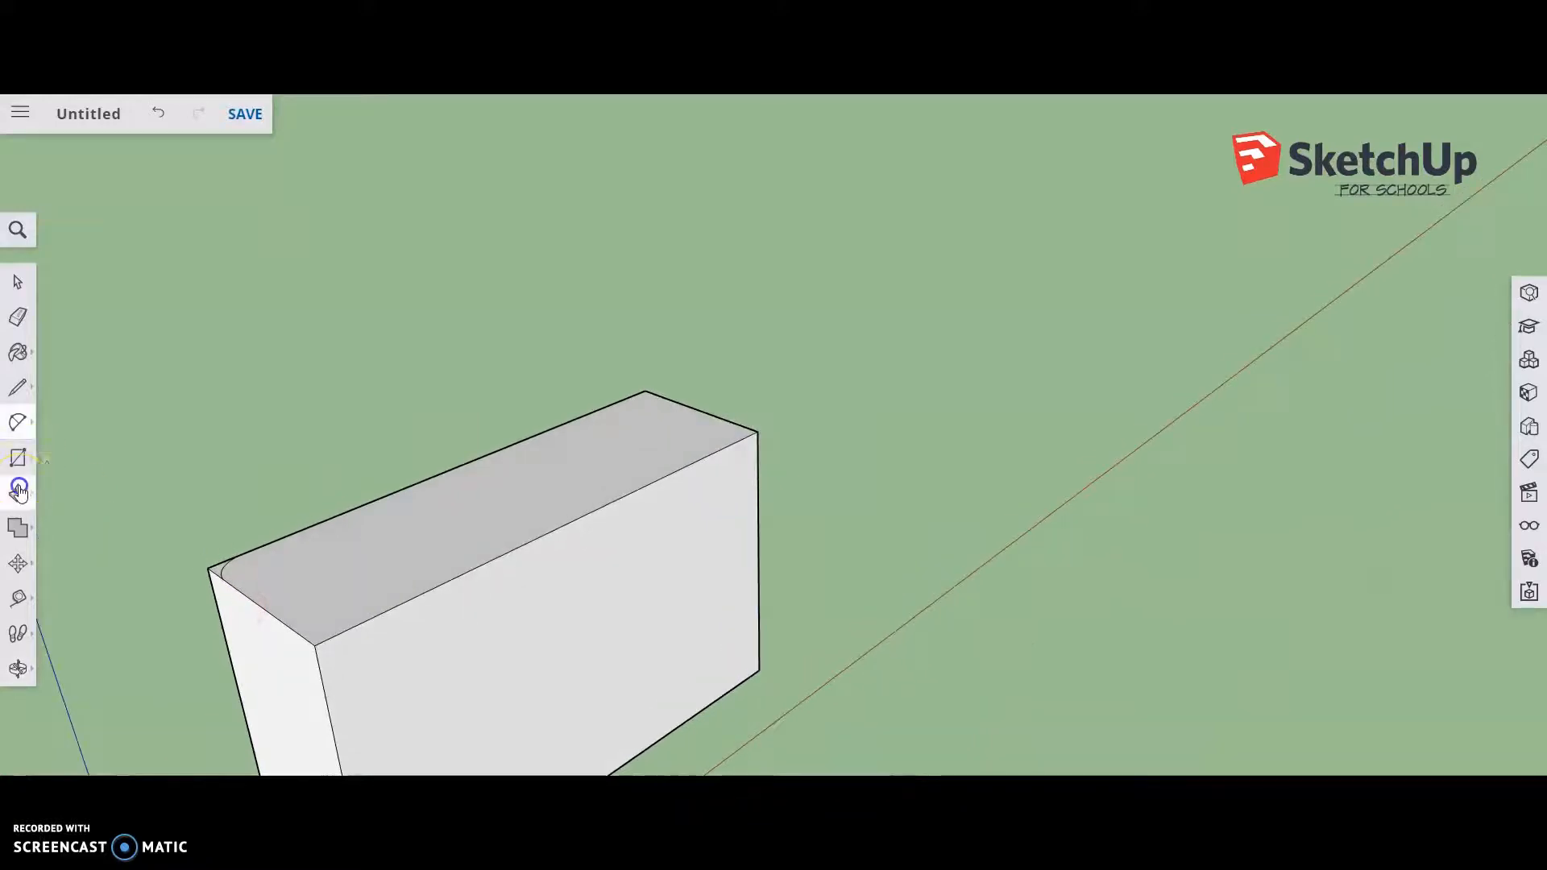
pyautogui.click(71, 449)
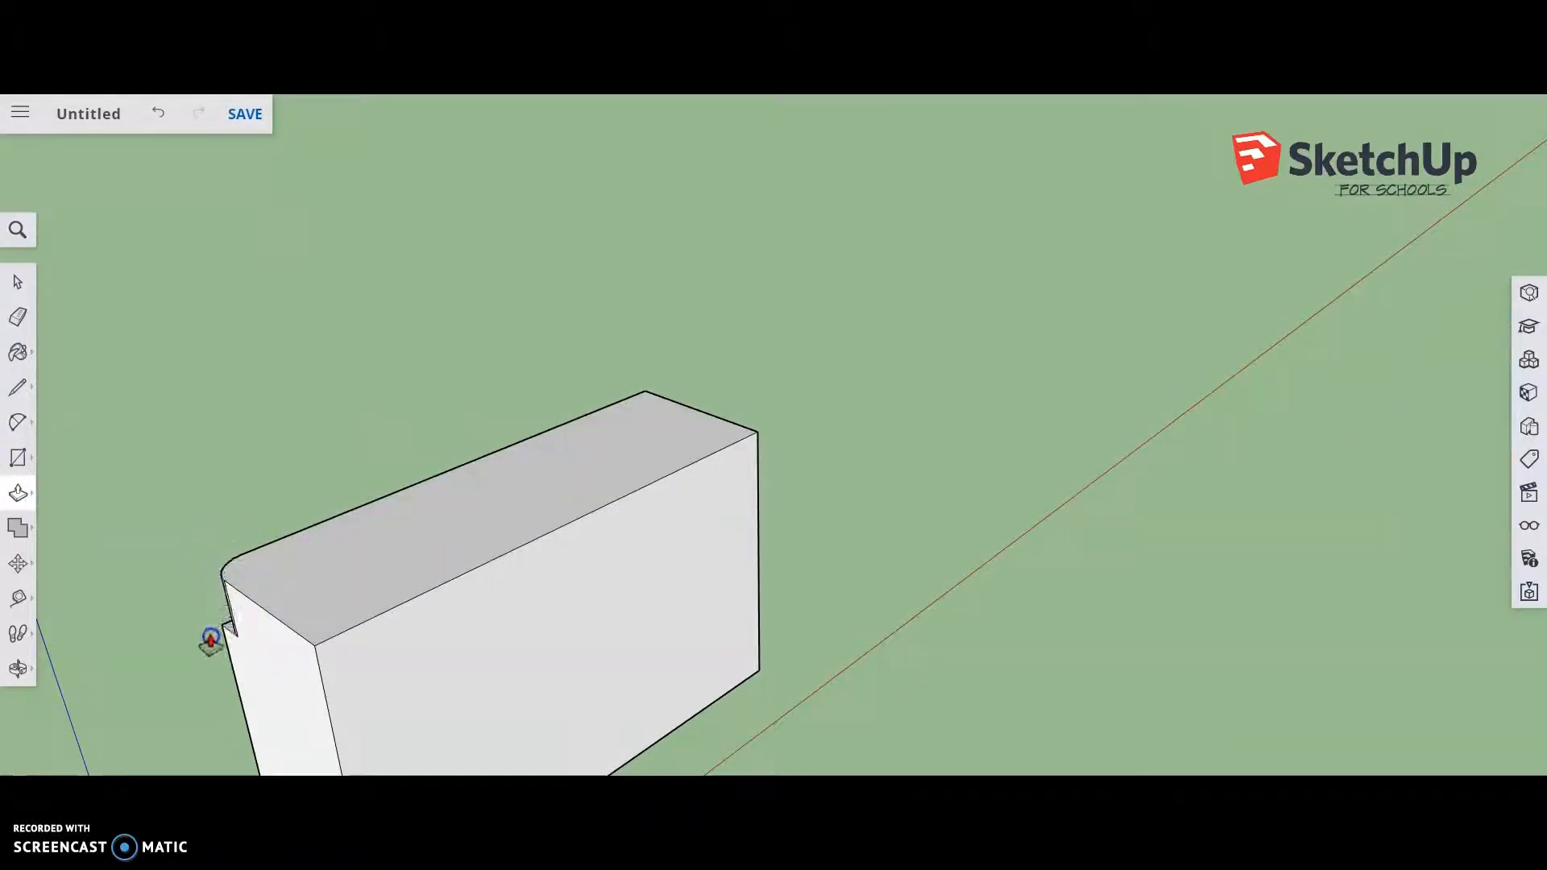
pyautogui.scroll(-3, 216, 675)
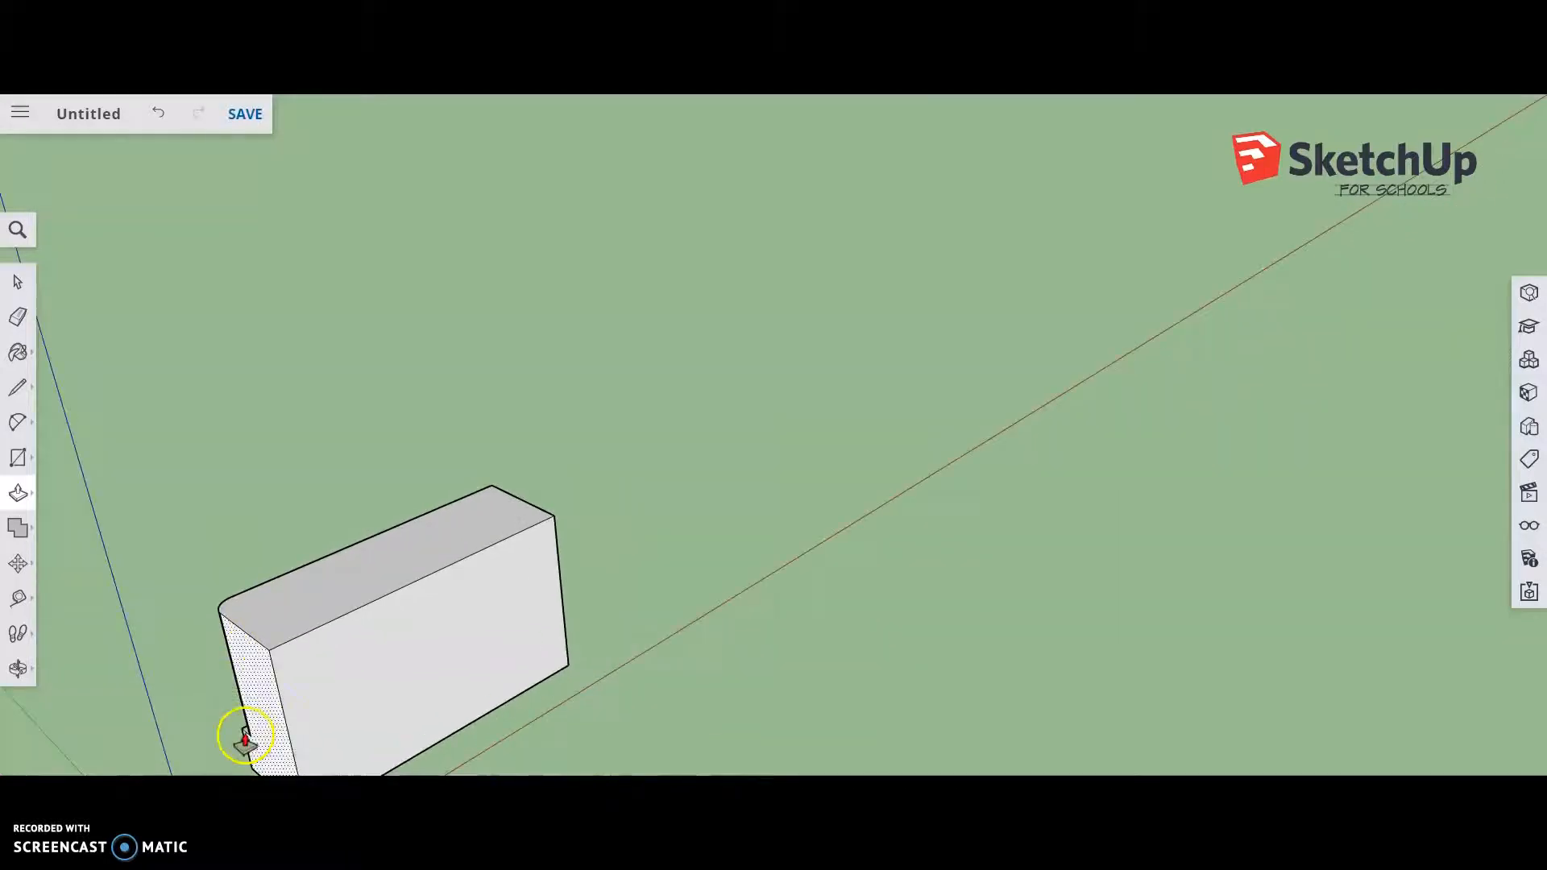
pyautogui.scroll(1, 228, 727)
pyautogui.moveTo(228, 729); pyautogui.dragTo(928, 765, button='middle')
pyautogui.scroll(2, 1482, 683)
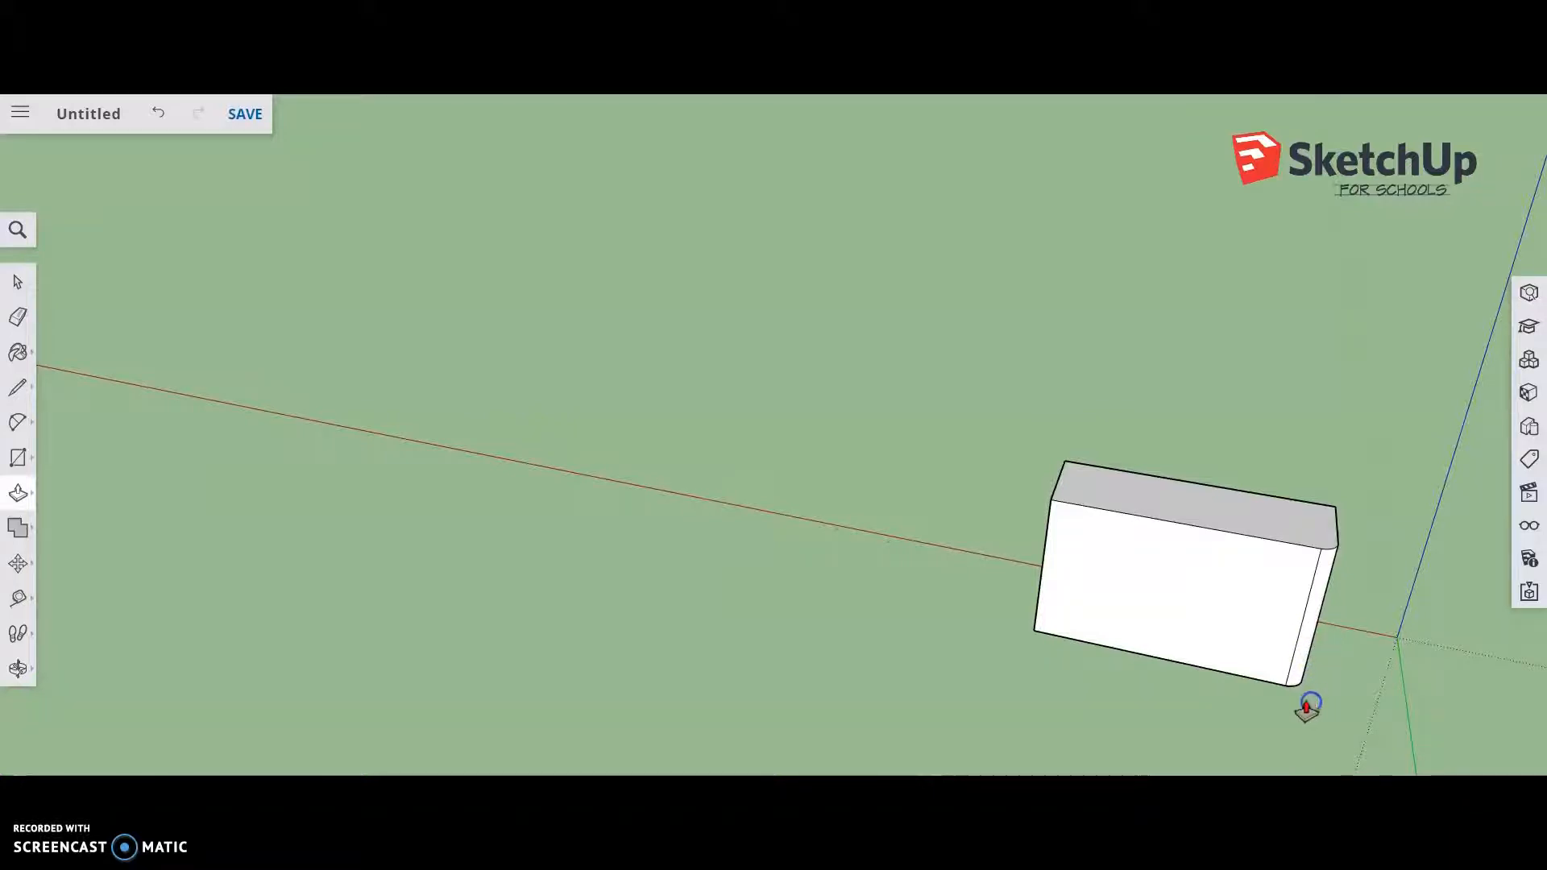
# Duplicate the entire rounded-corner box and place the copy beside the original along the red axis.
pyautogui.moveTo(1133, 418)
pyautogui.mouseDown(button='middle')
pyautogui.moveTo(1074, 411)
pyautogui.moveTo(1046, 573)
pyautogui.moveTo(1093, 739)
pyautogui.moveTo(867, 704)
pyautogui.moveTo(466, 370)
pyautogui.moveTo(850, 435)
pyautogui.moveTo(898, 279)
pyautogui.moveTo(360, 138)
pyautogui.moveTo(145, 180)
pyautogui.moveTo(17, 166)
pyautogui.moveTo(407, 326)
pyautogui.moveTo(757, 359)
pyautogui.moveTo(626, 494)
pyautogui.moveTo(363, 587)
pyautogui.moveTo(556, 325)
pyautogui.mouseUp(button='middle')
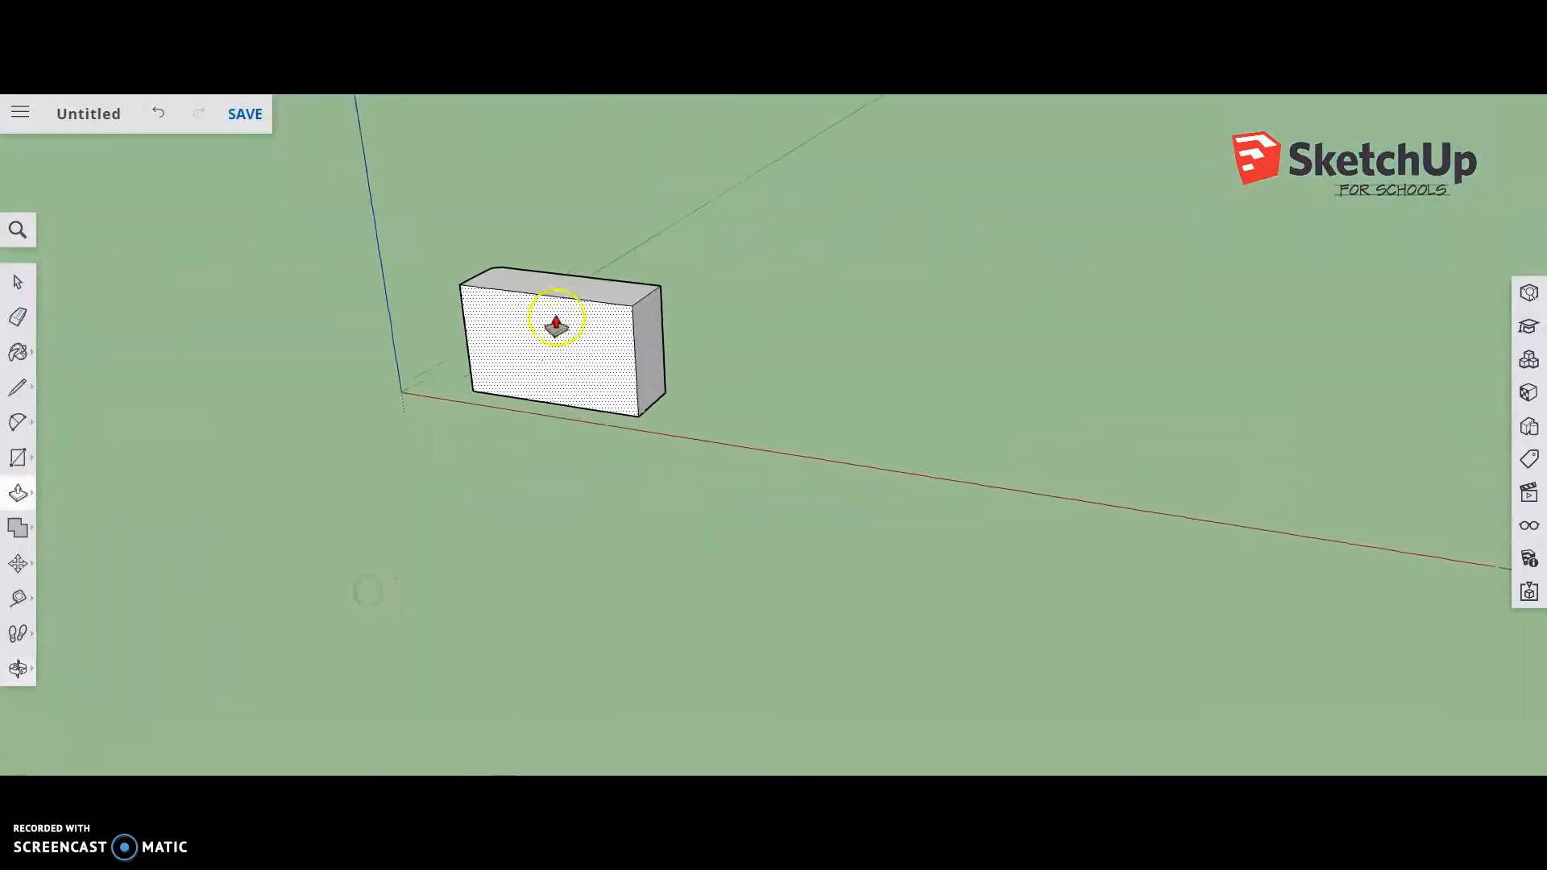
pyautogui.scroll(2, 556, 317)
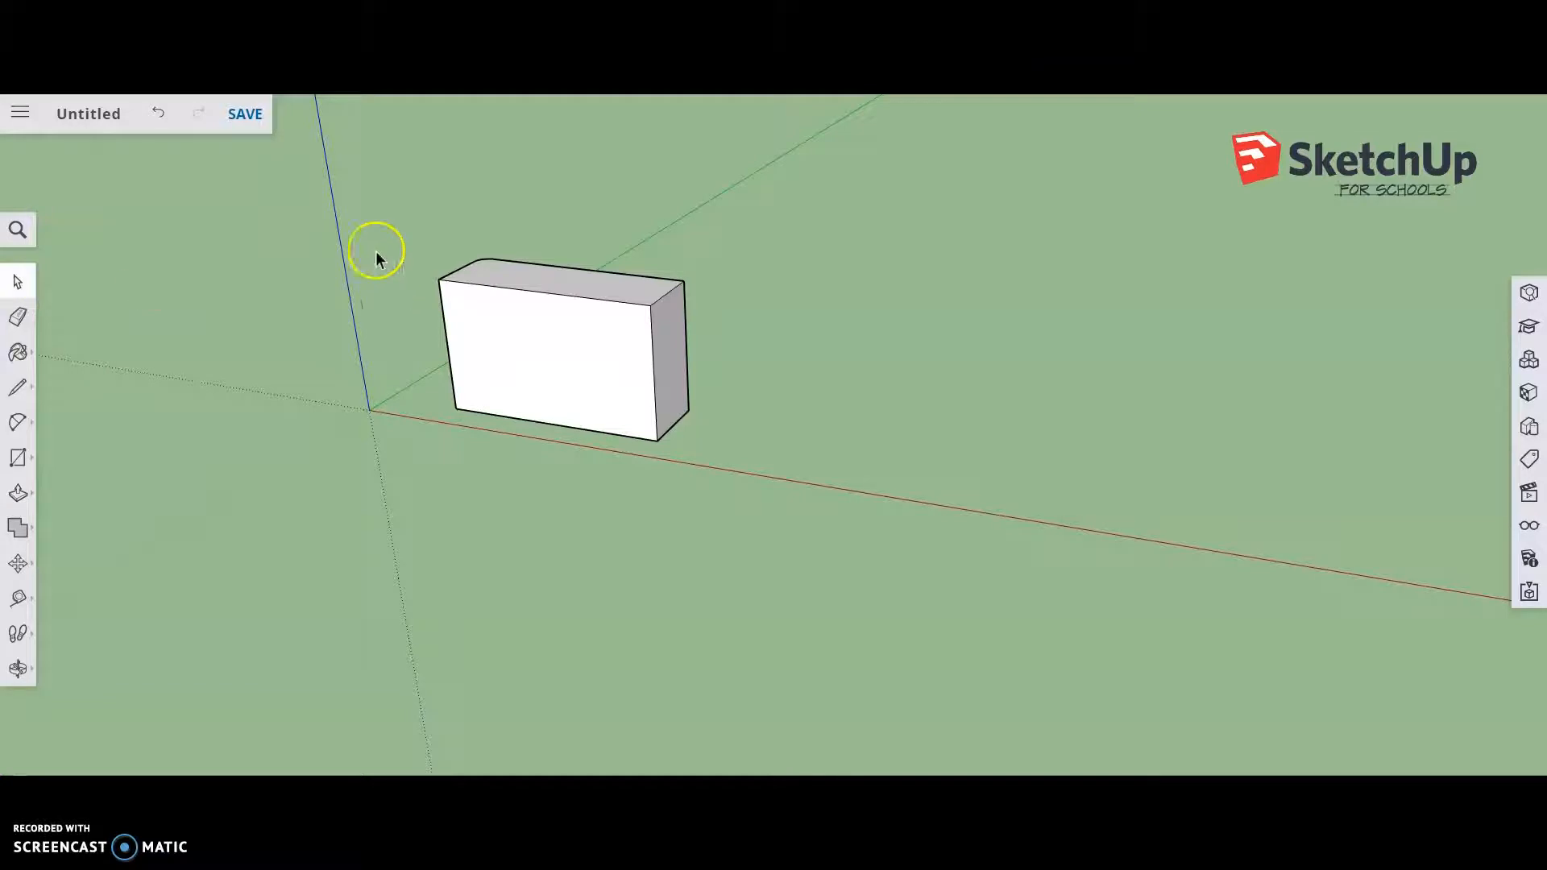
pyautogui.moveTo(338, 199)
pyautogui.mouseDown()
pyautogui.moveTo(459, 359)
pyautogui.moveTo(610, 494)
pyautogui.moveTo(772, 514)
pyautogui.mouseUp()
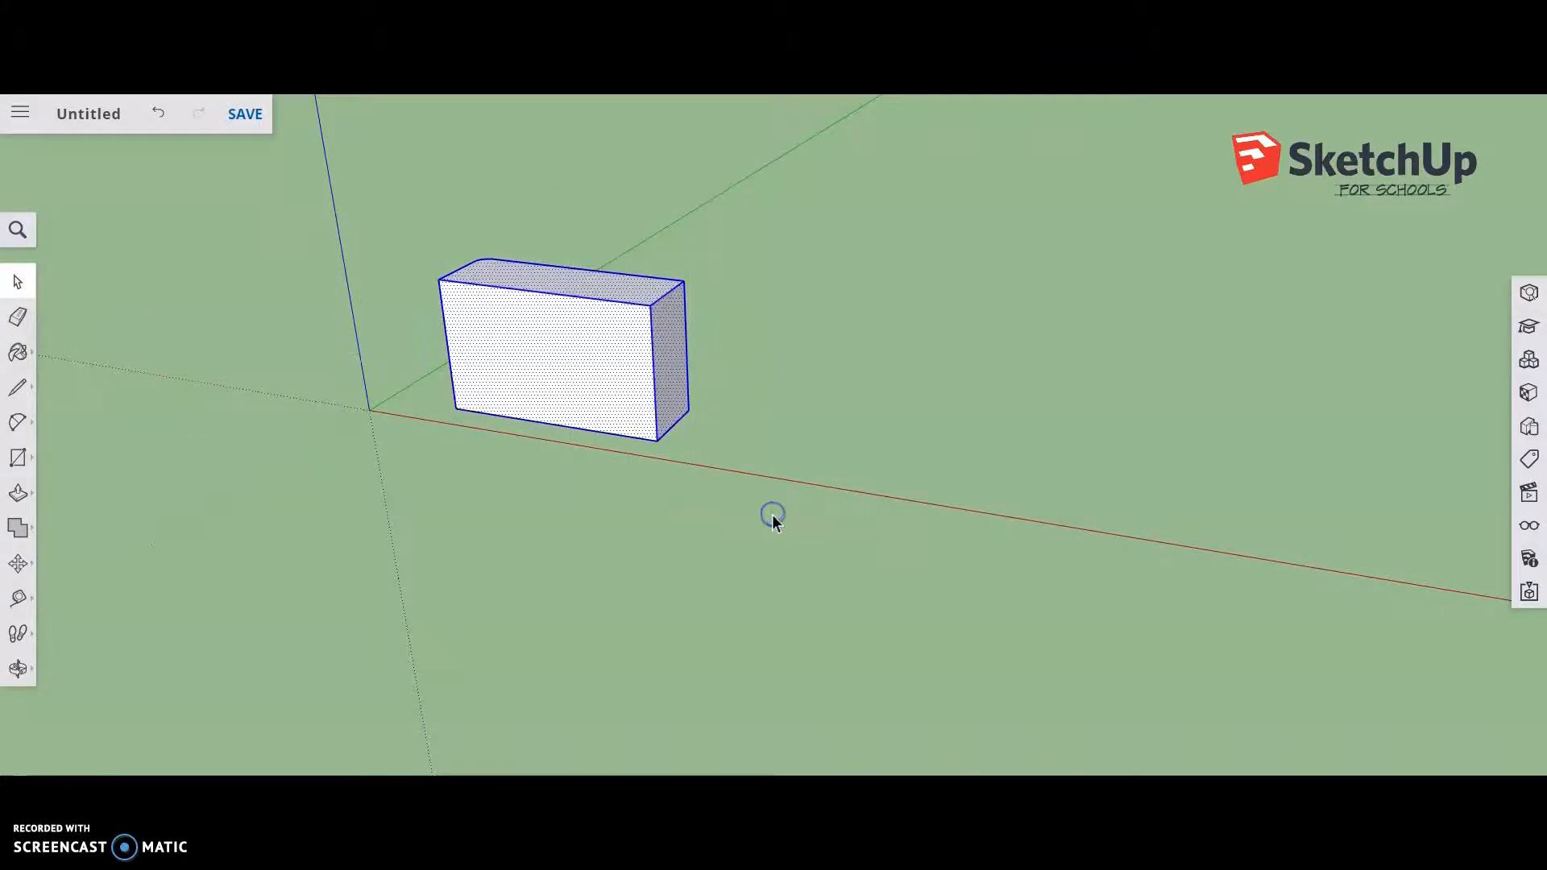
pyautogui.rightClick(577, 355)
pyautogui.moveTo(578, 357)
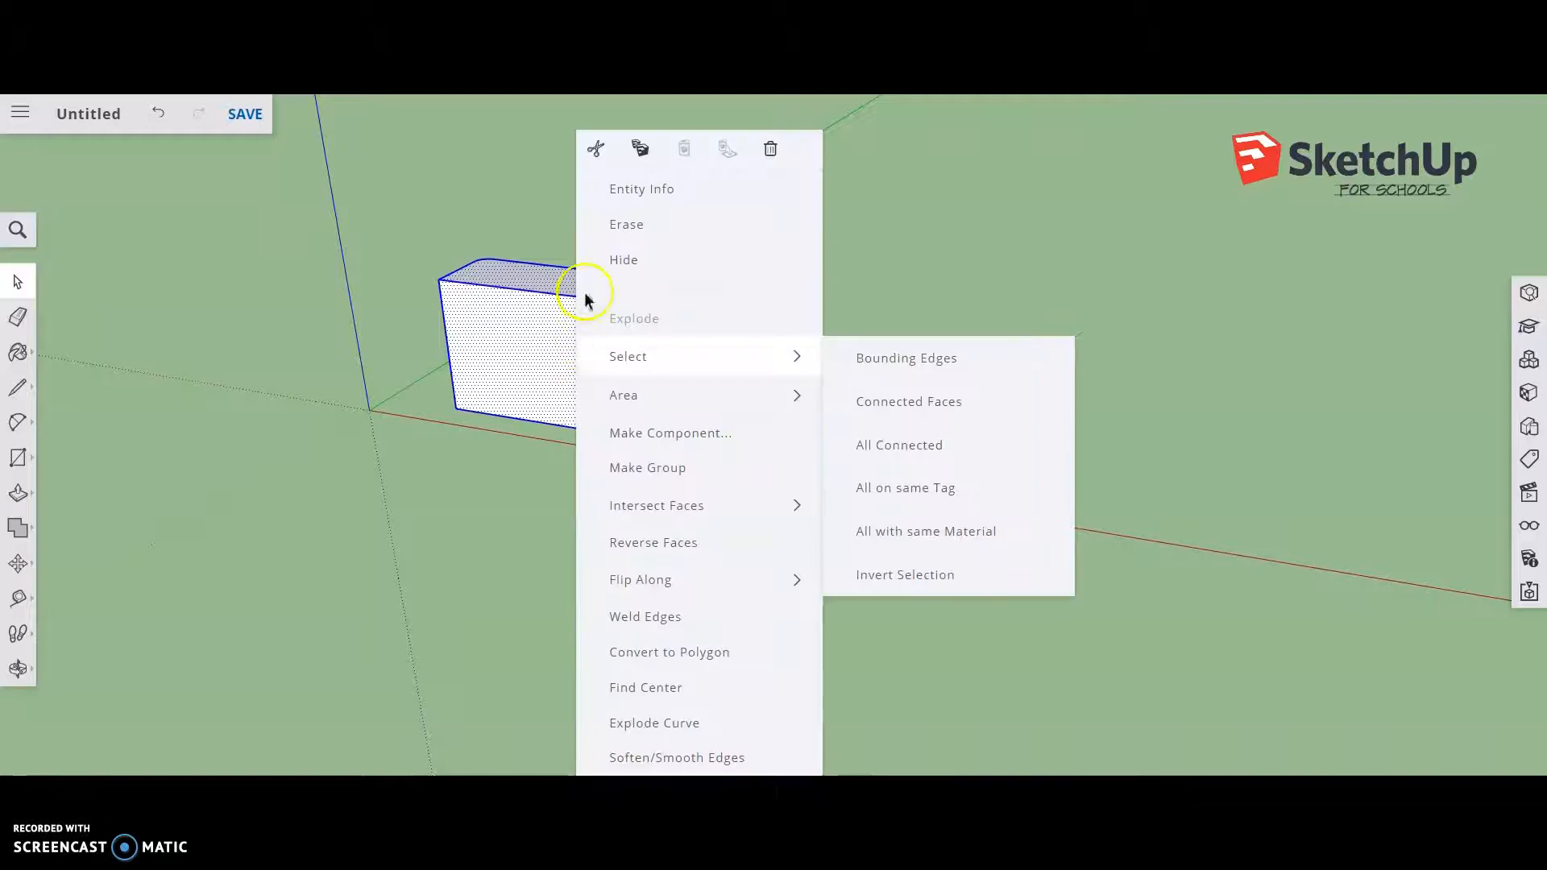
pyautogui.click(449, 501)
pyautogui.moveTo(373, 180); pyautogui.dragTo(878, 704)
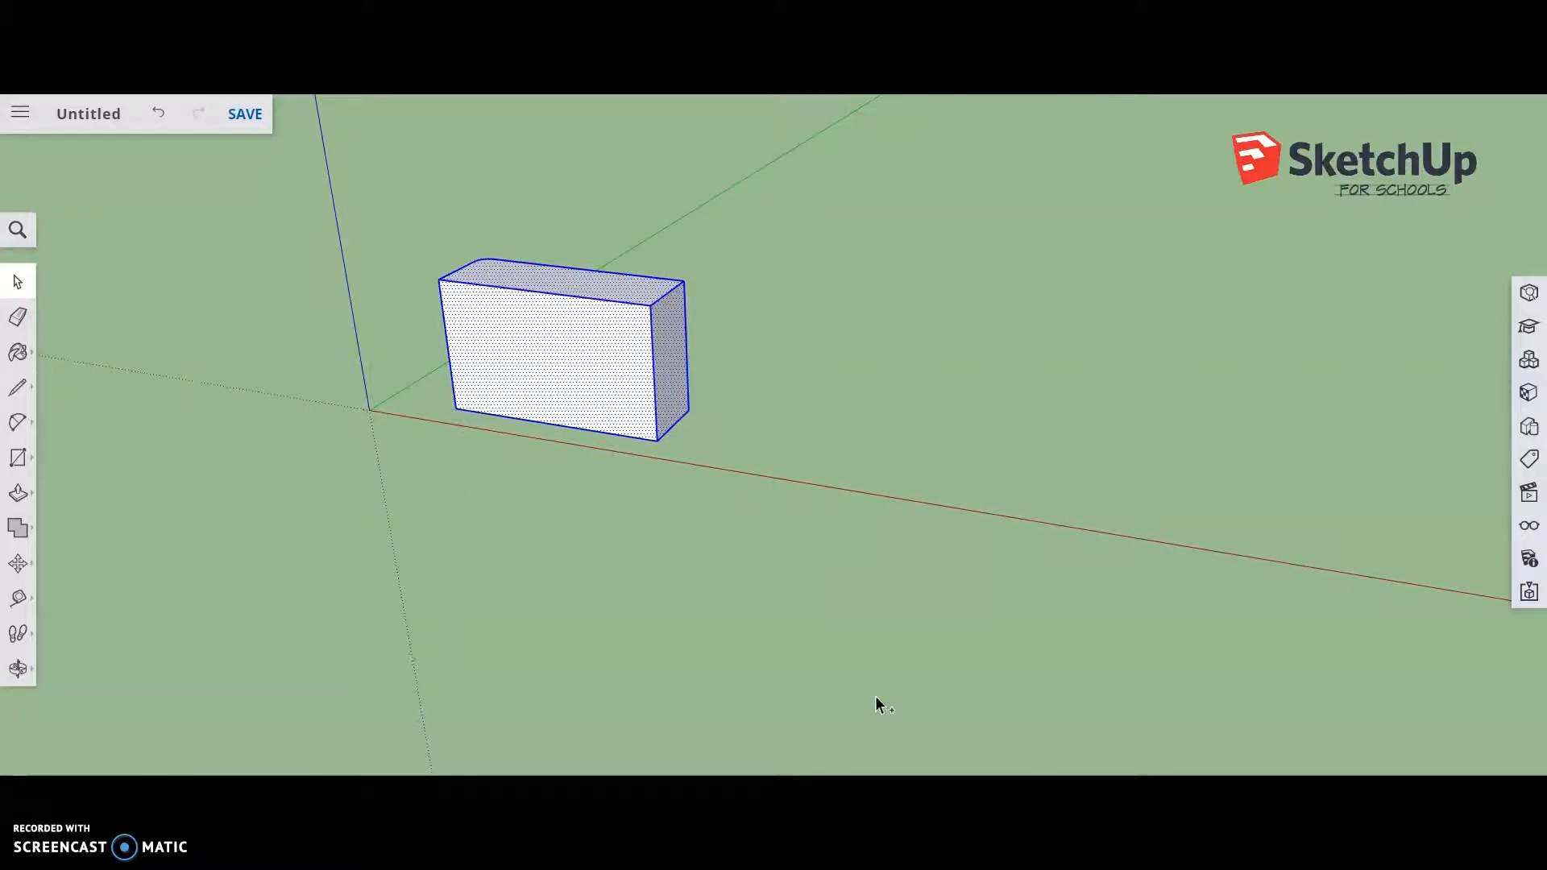
pyautogui.click(1004, 305)
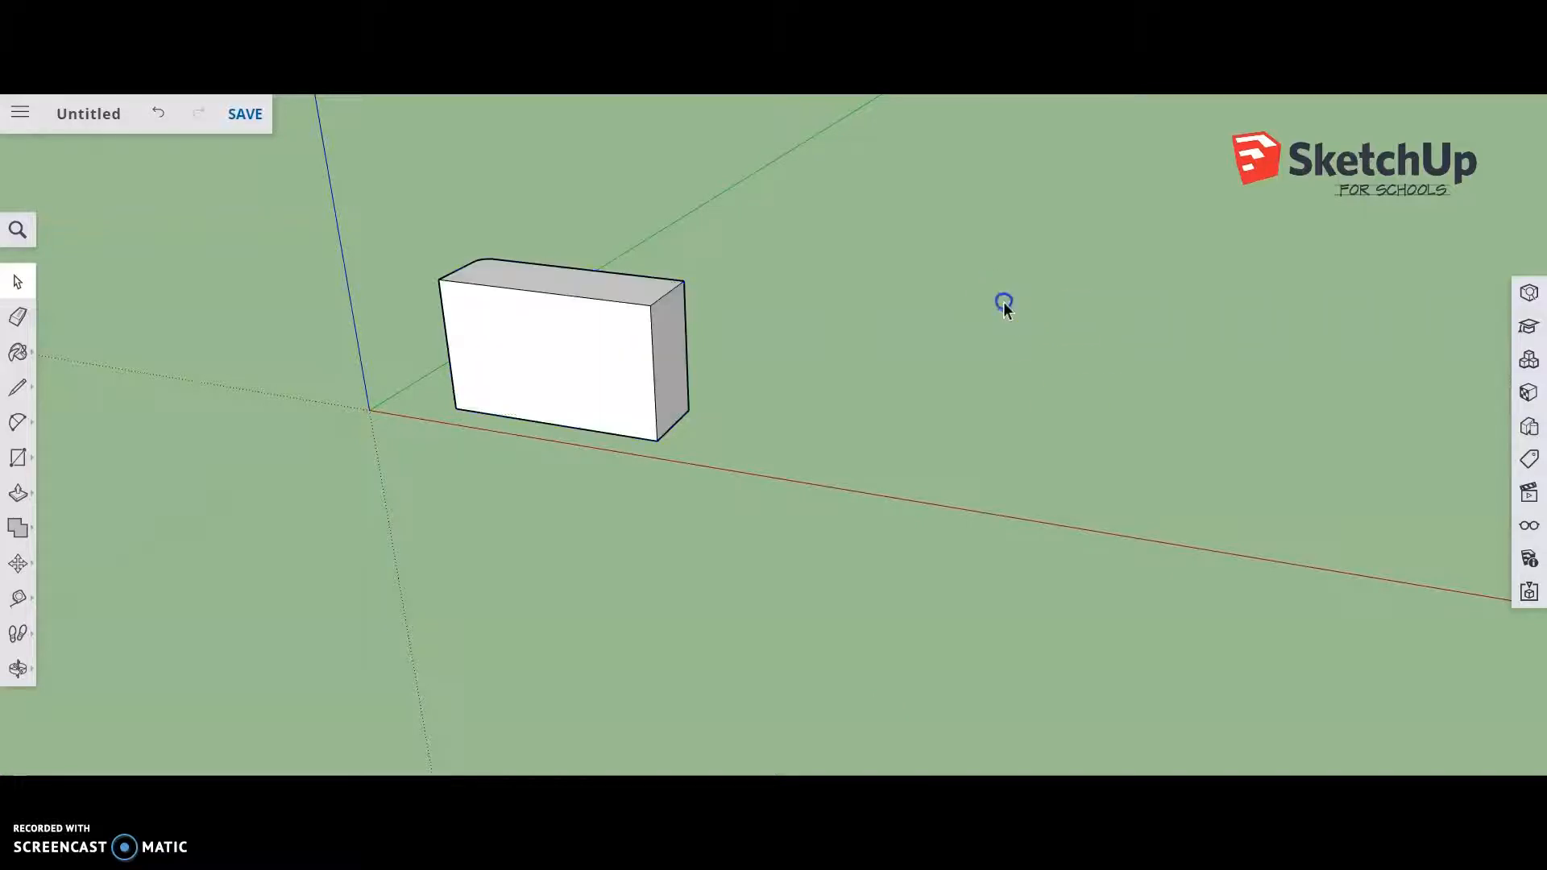
pyautogui.moveTo(897, 481); pyautogui.dragTo(740, 447)
pyautogui.scroll(-3, 574, 542)
pyautogui.click(772, 116)
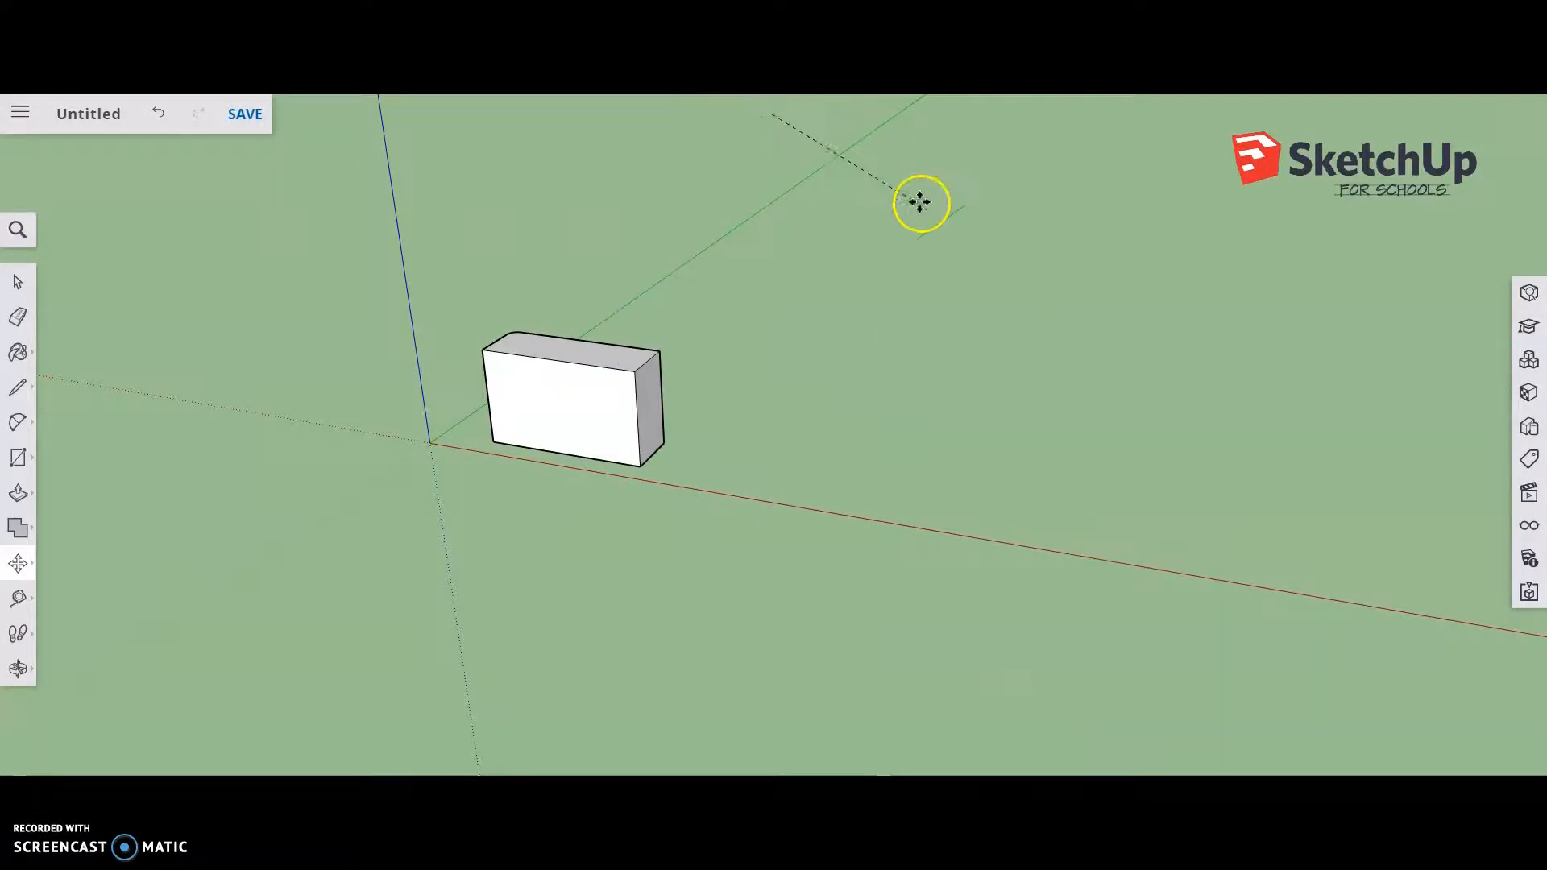
pyautogui.click(773, 121)
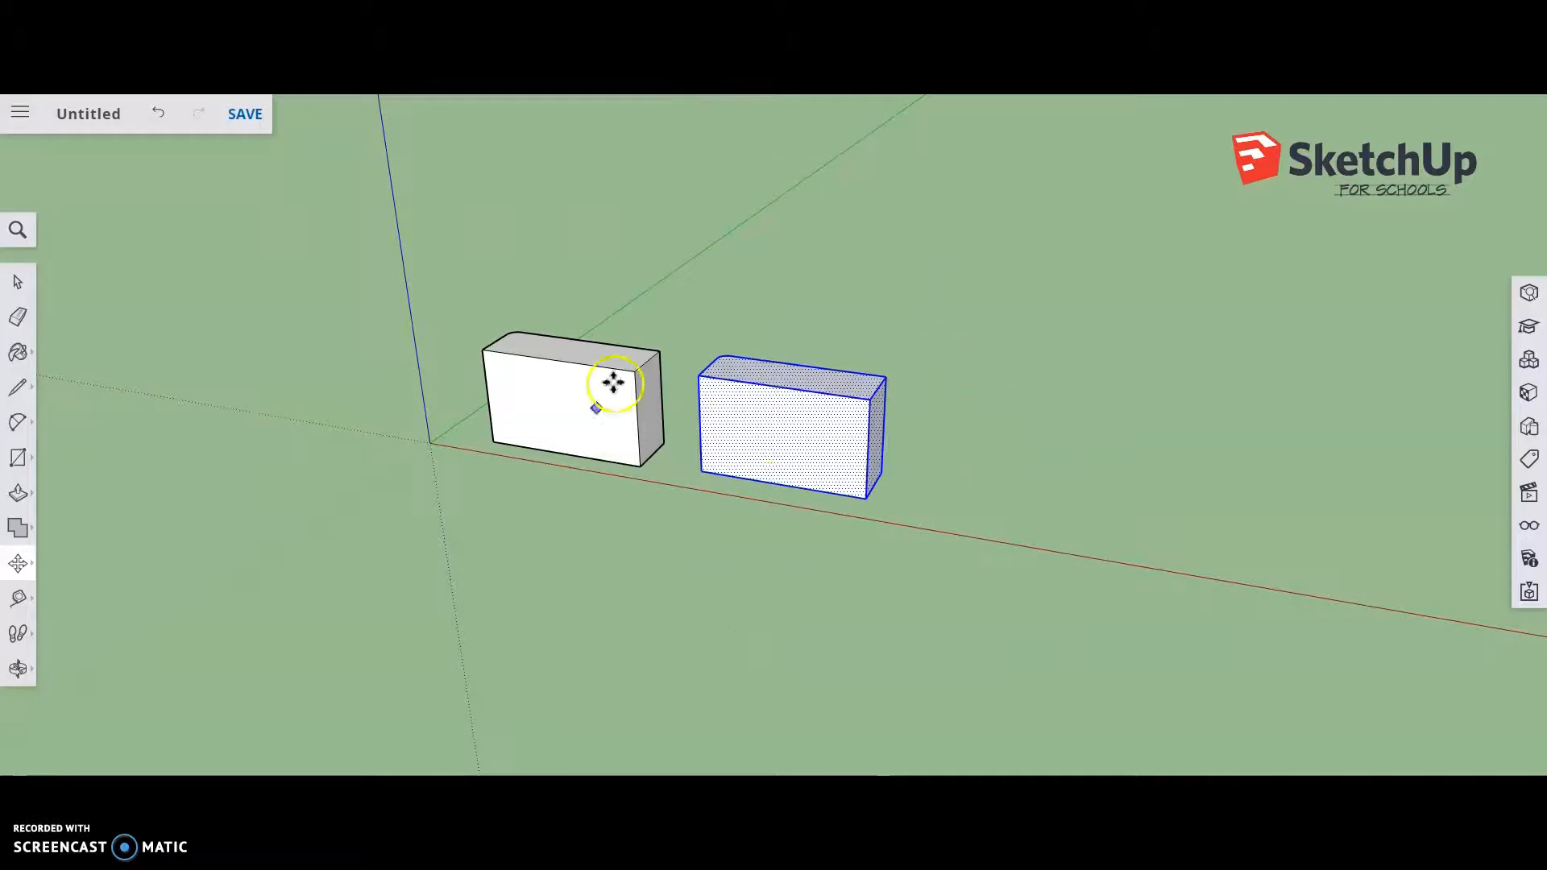
# Draw a circle on the ground beyond the copied box and Push/Pull it upward into a cylinder.
pyautogui.scroll(-2, 846, 425)
pyautogui.scroll(4, 795, 411)
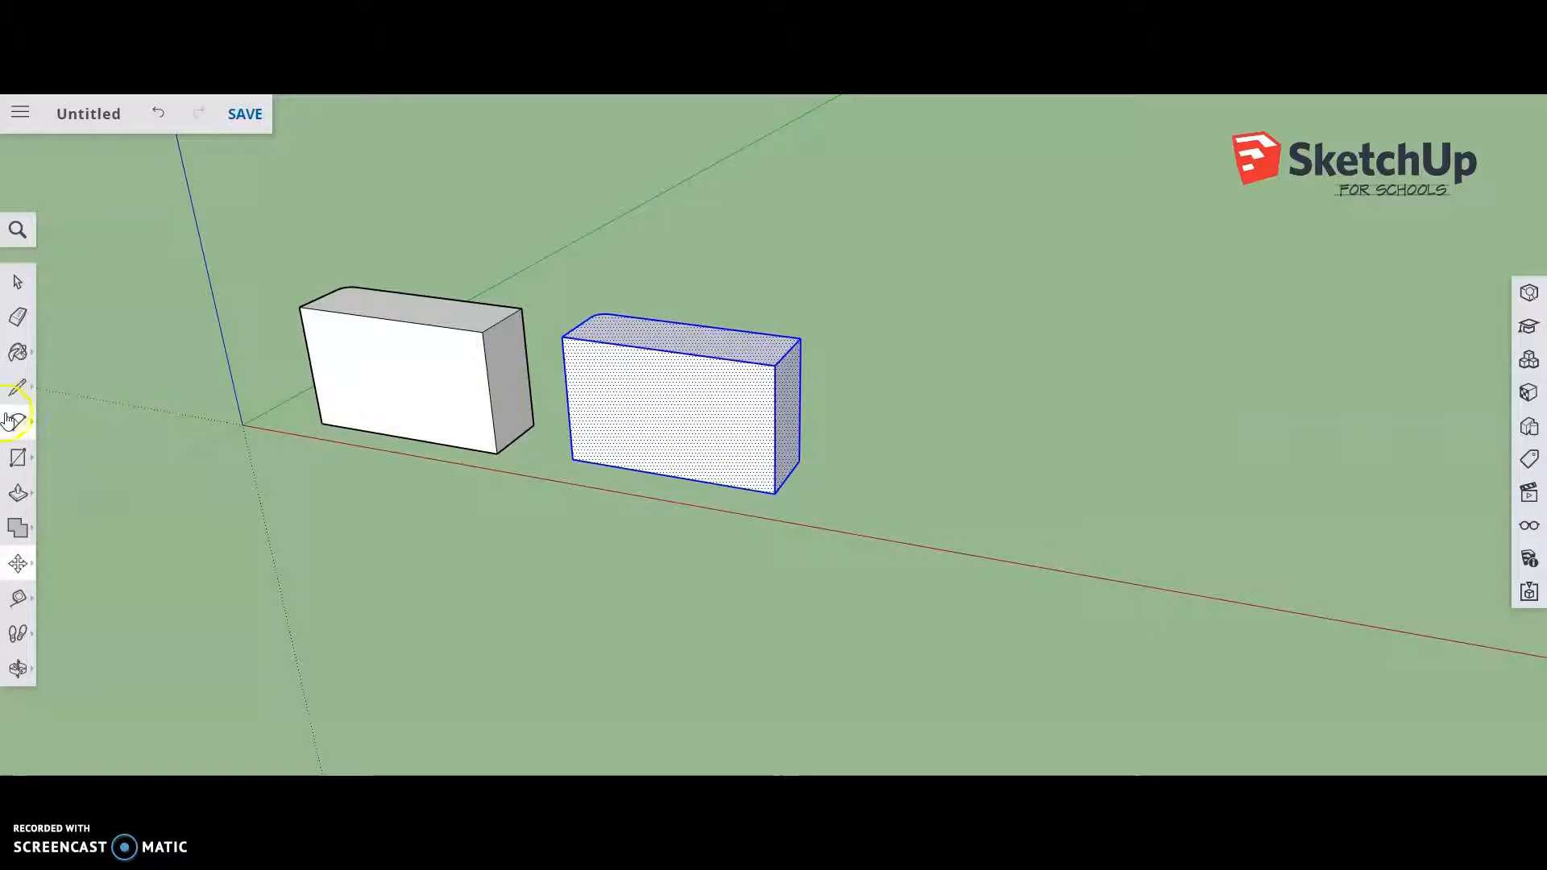
pyautogui.click(18, 461)
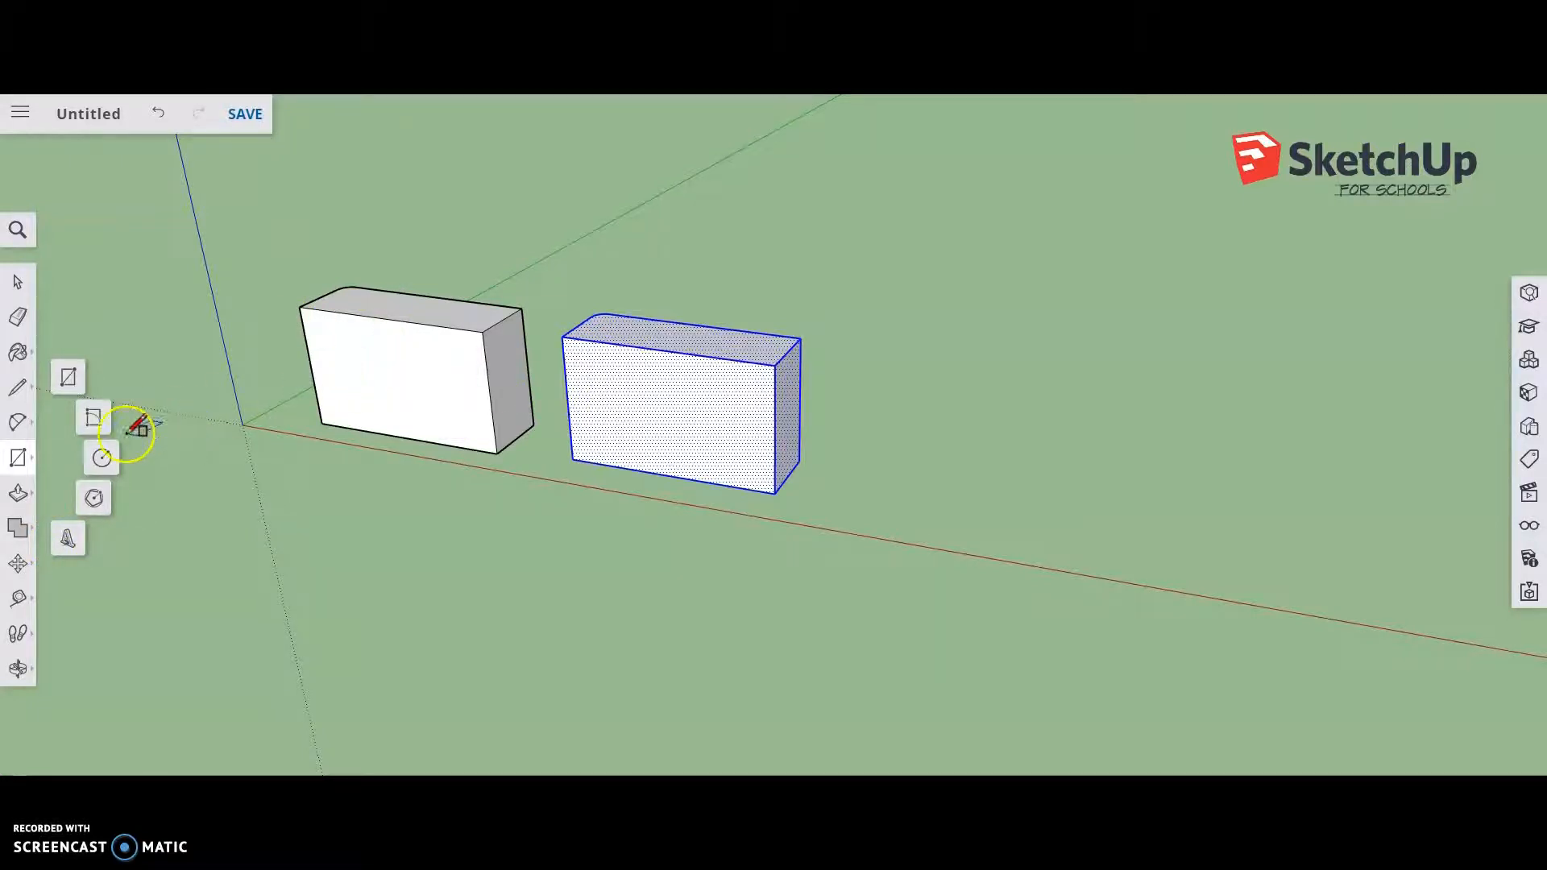
pyautogui.click(102, 457)
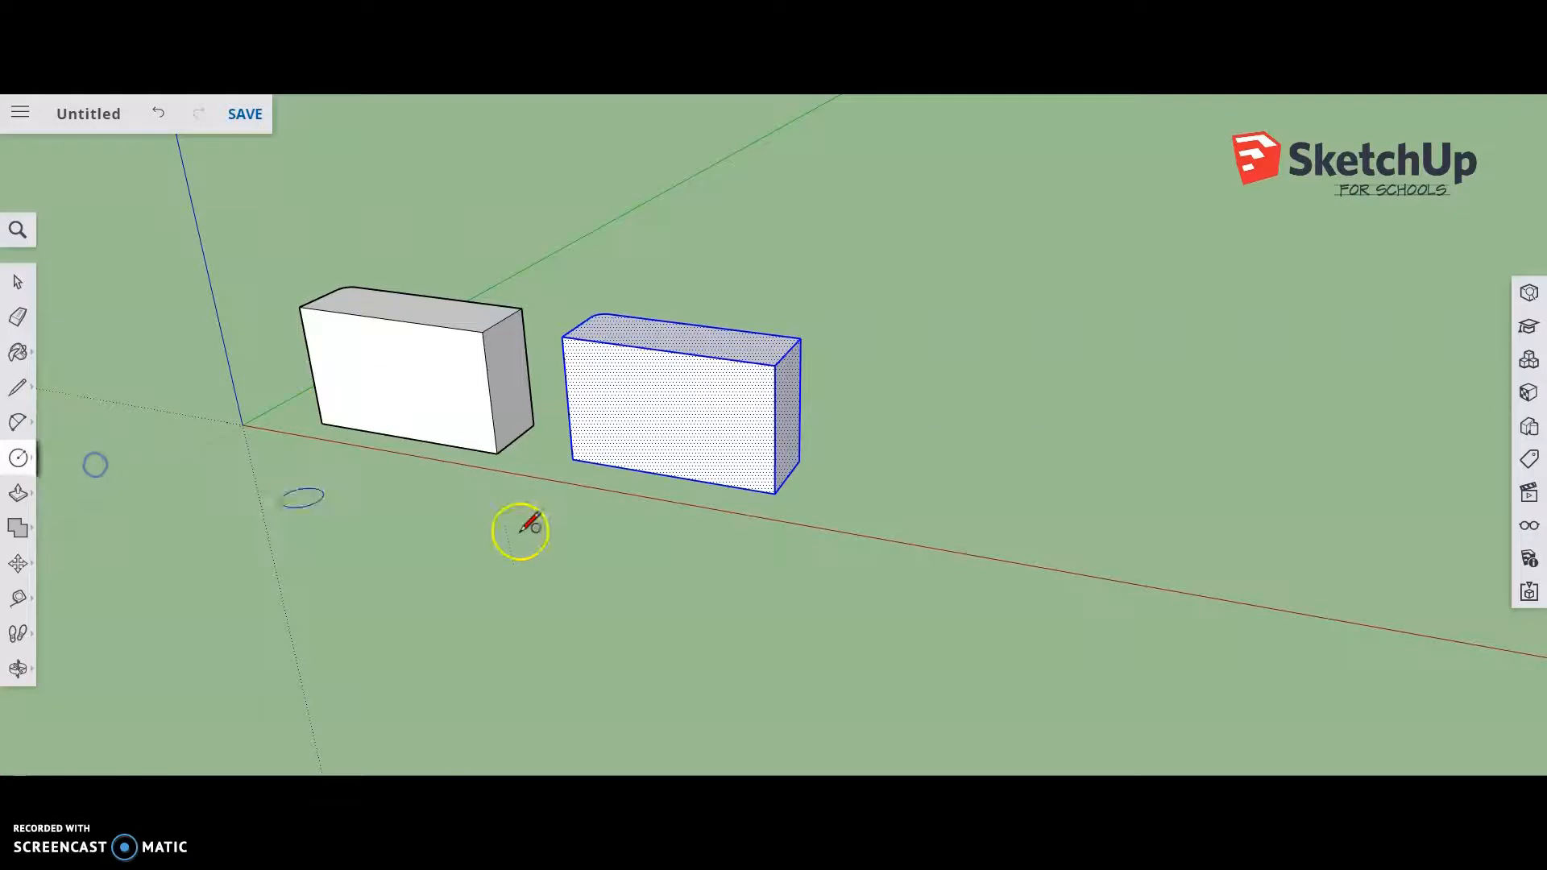
pyautogui.click(1006, 485)
pyautogui.click(18, 494)
pyautogui.click(64, 435)
pyautogui.moveTo(944, 509); pyautogui.dragTo(937, 284)
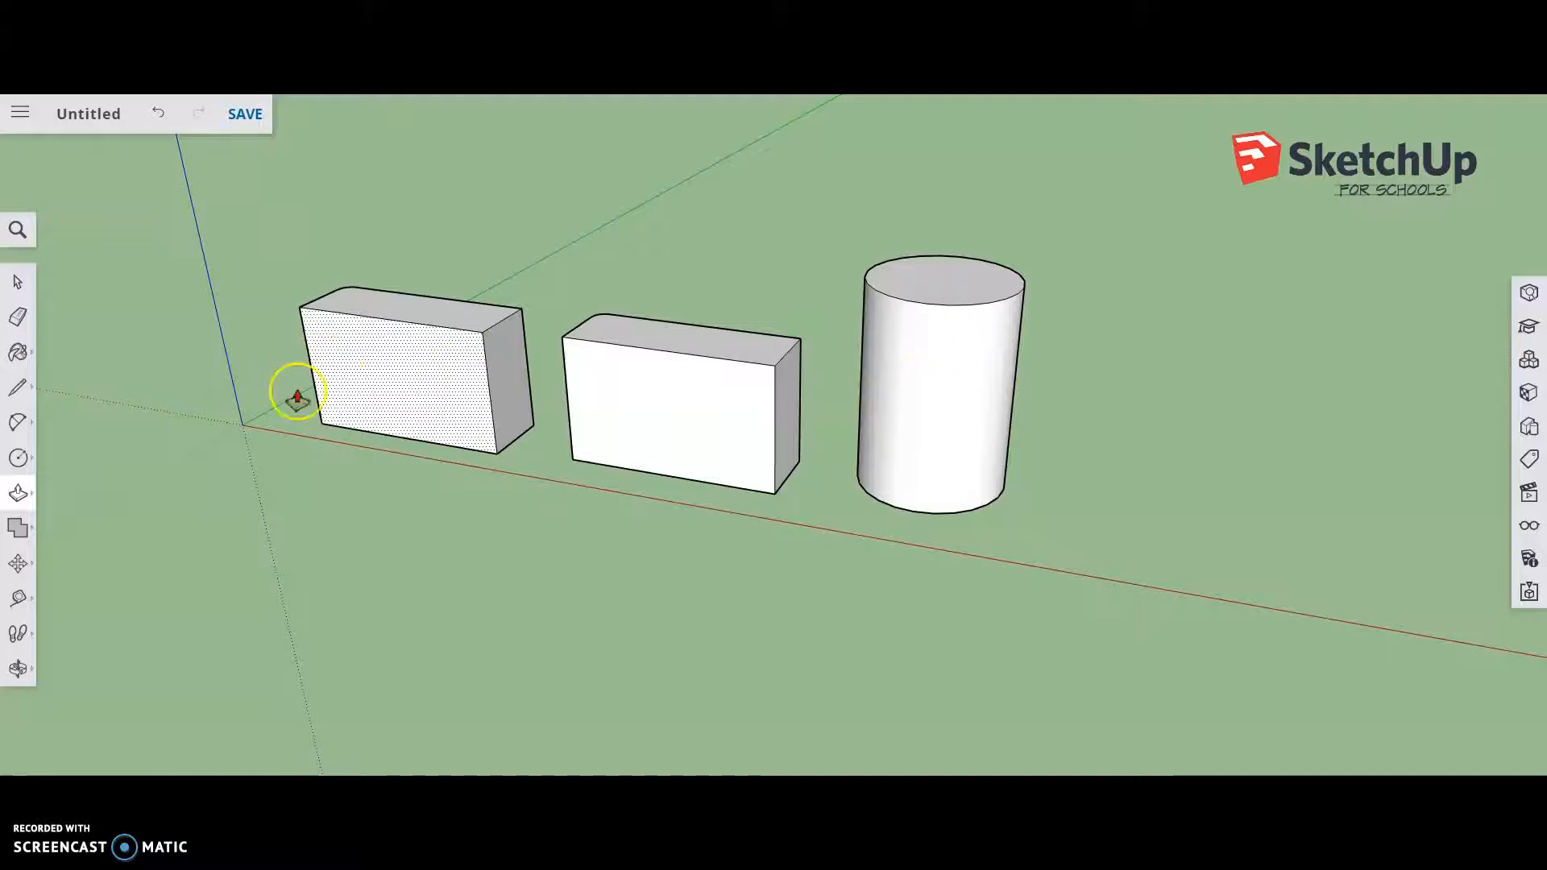
pyautogui.click(15, 280)
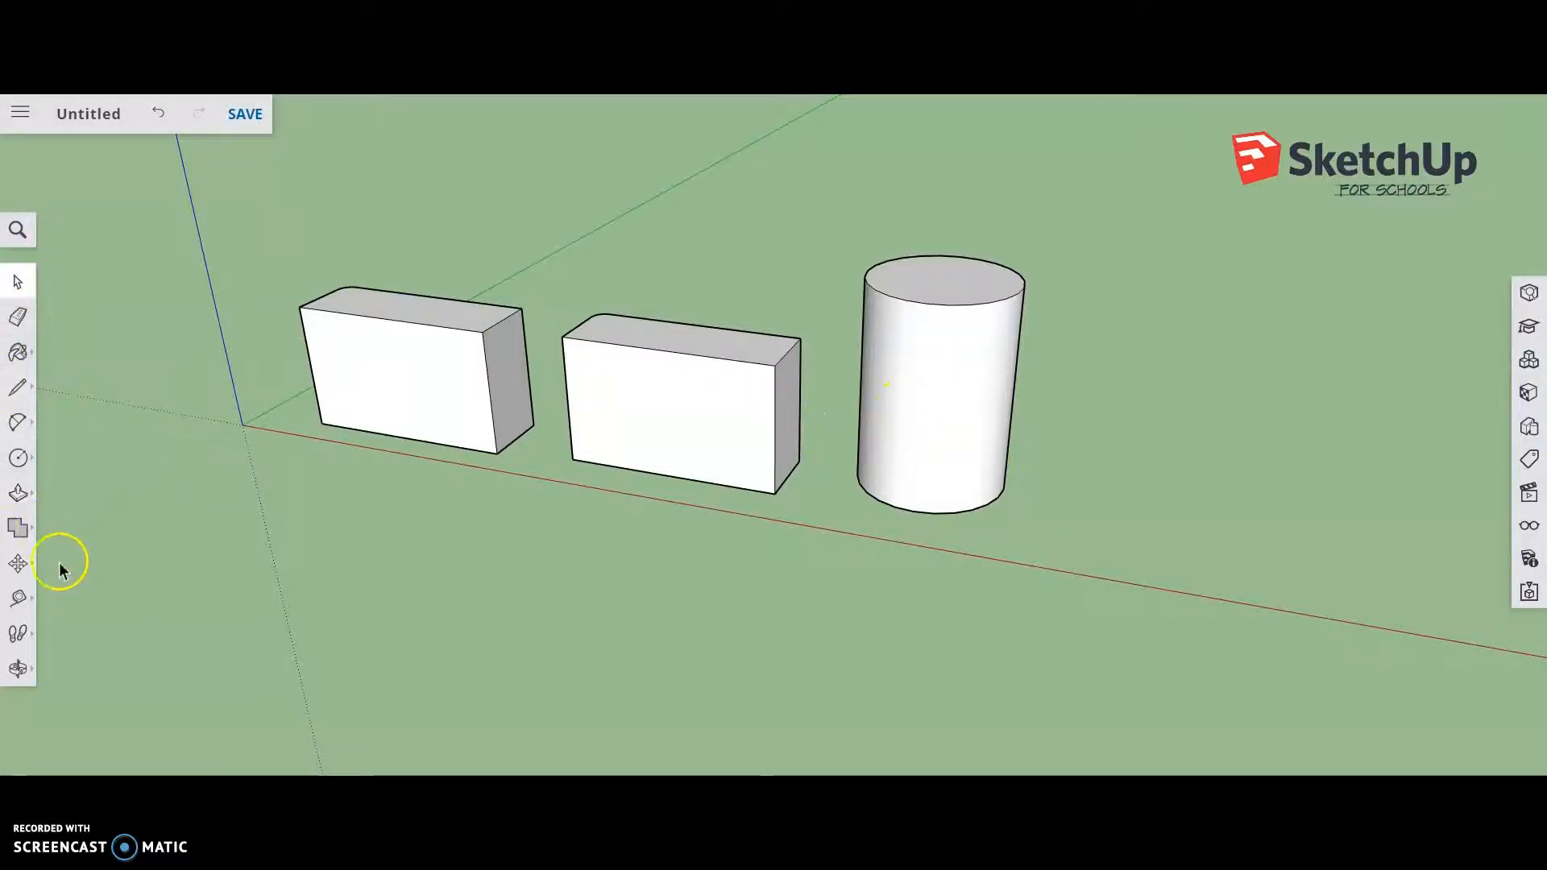
pyautogui.click(17, 492)
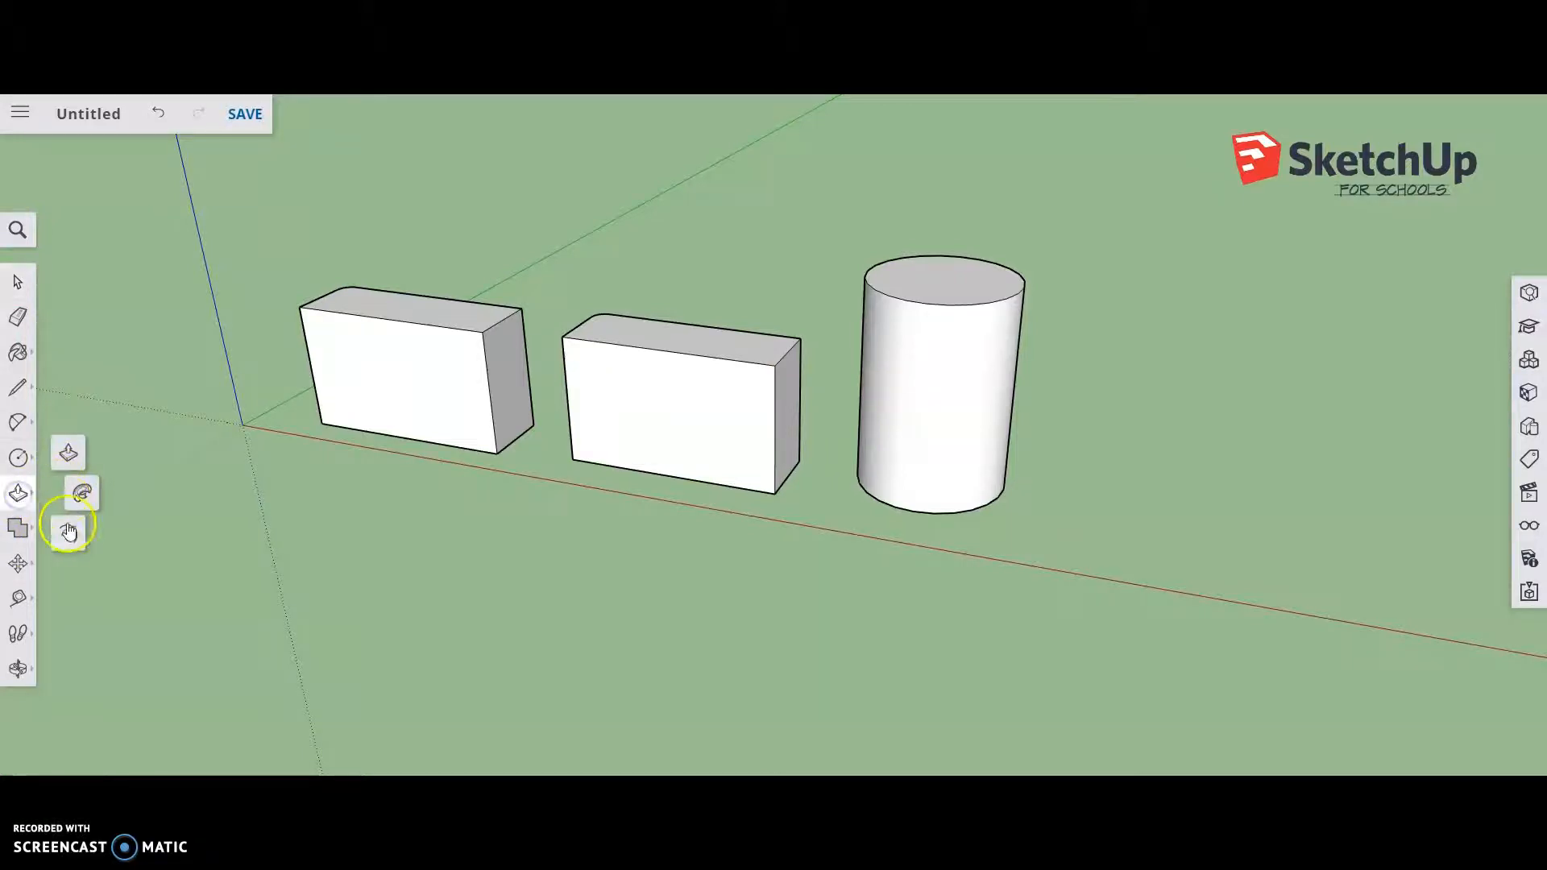
pyautogui.click(17, 389)
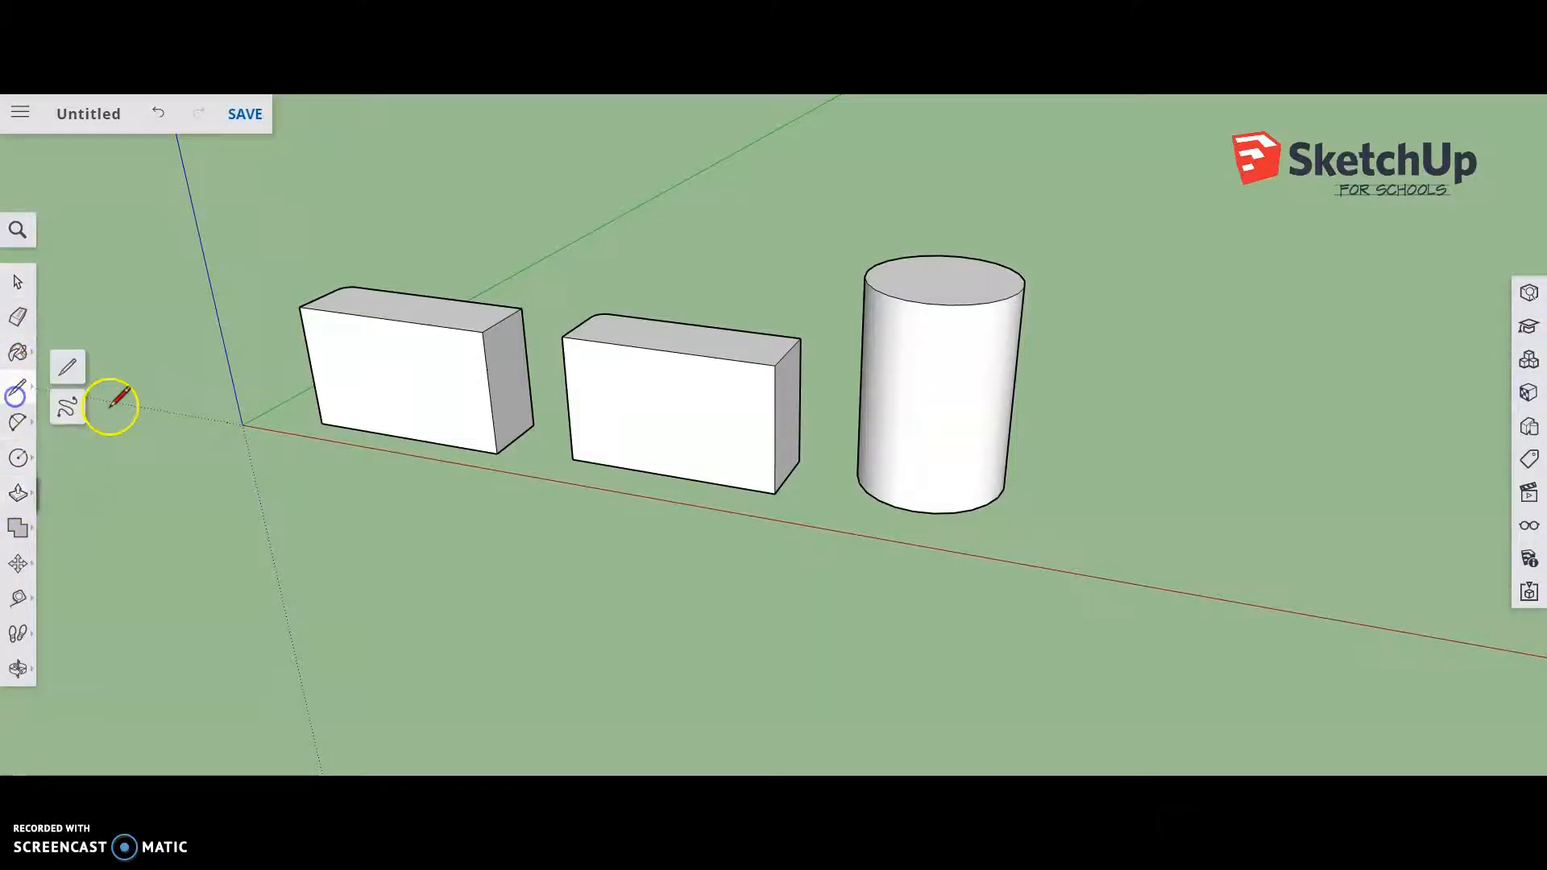
# Start a 3D text object, enter the teacher's title and surname, and set the lettering style to Bold.
pyautogui.click(16, 470)
pyautogui.click(69, 536)
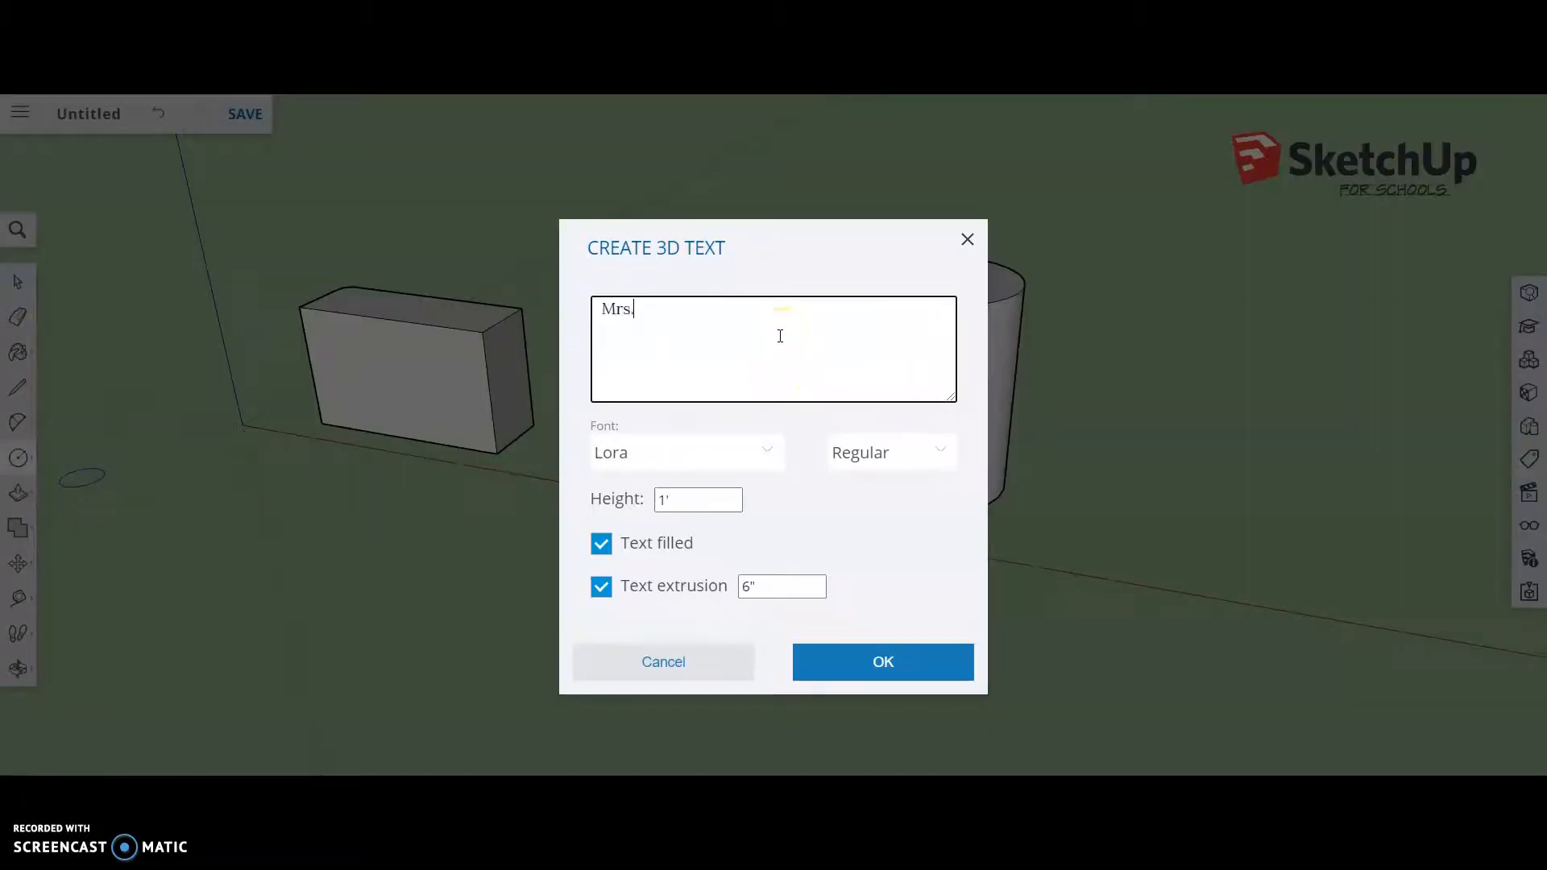
pyautogui.click(669, 446)
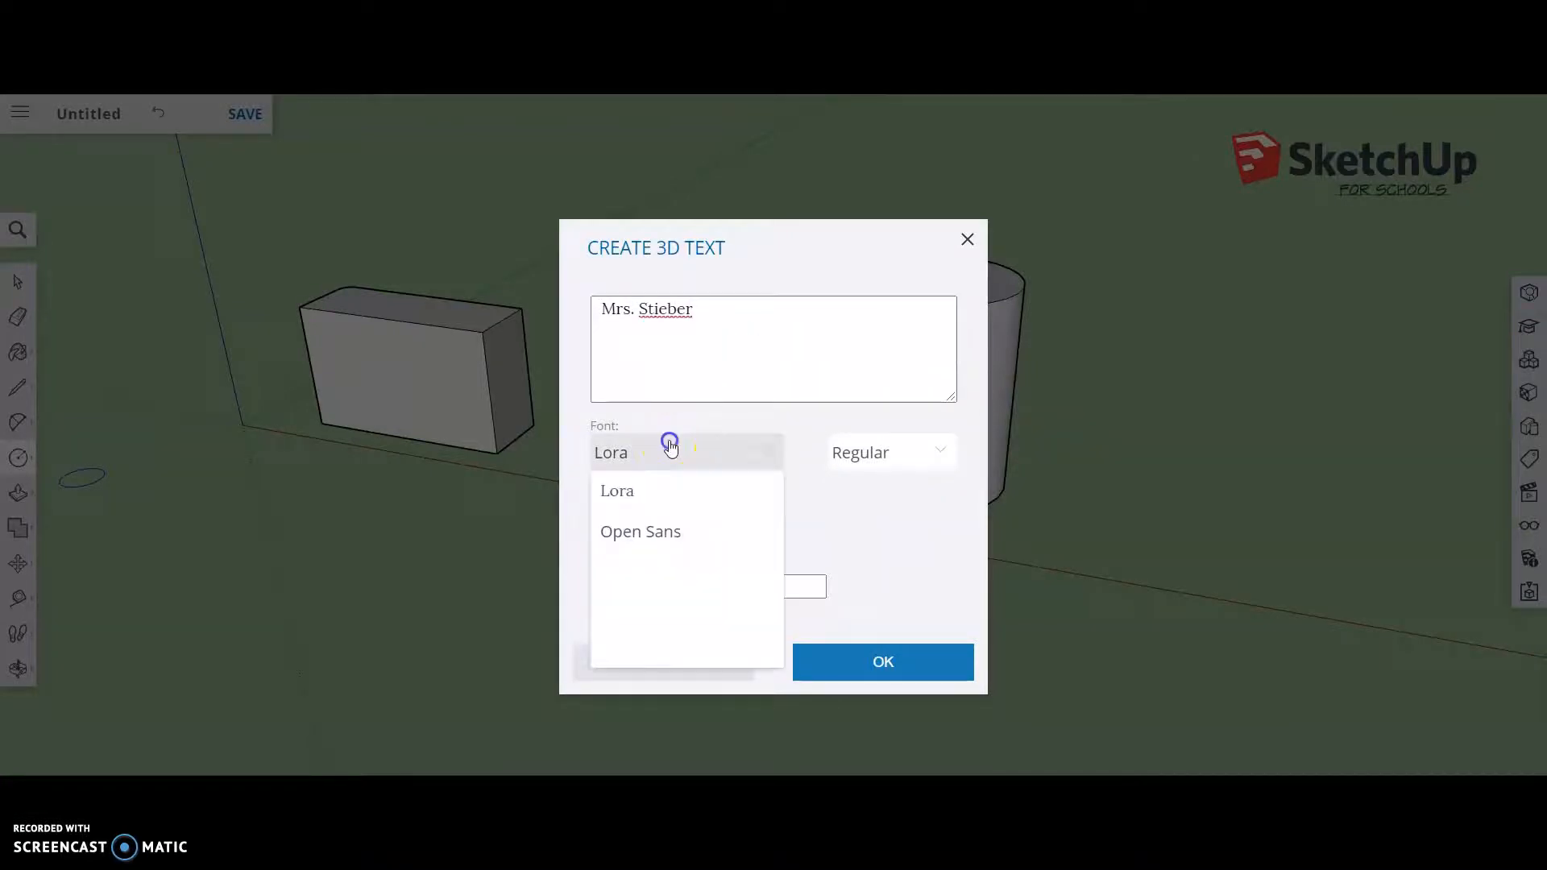
pyautogui.click(658, 495)
pyautogui.click(924, 444)
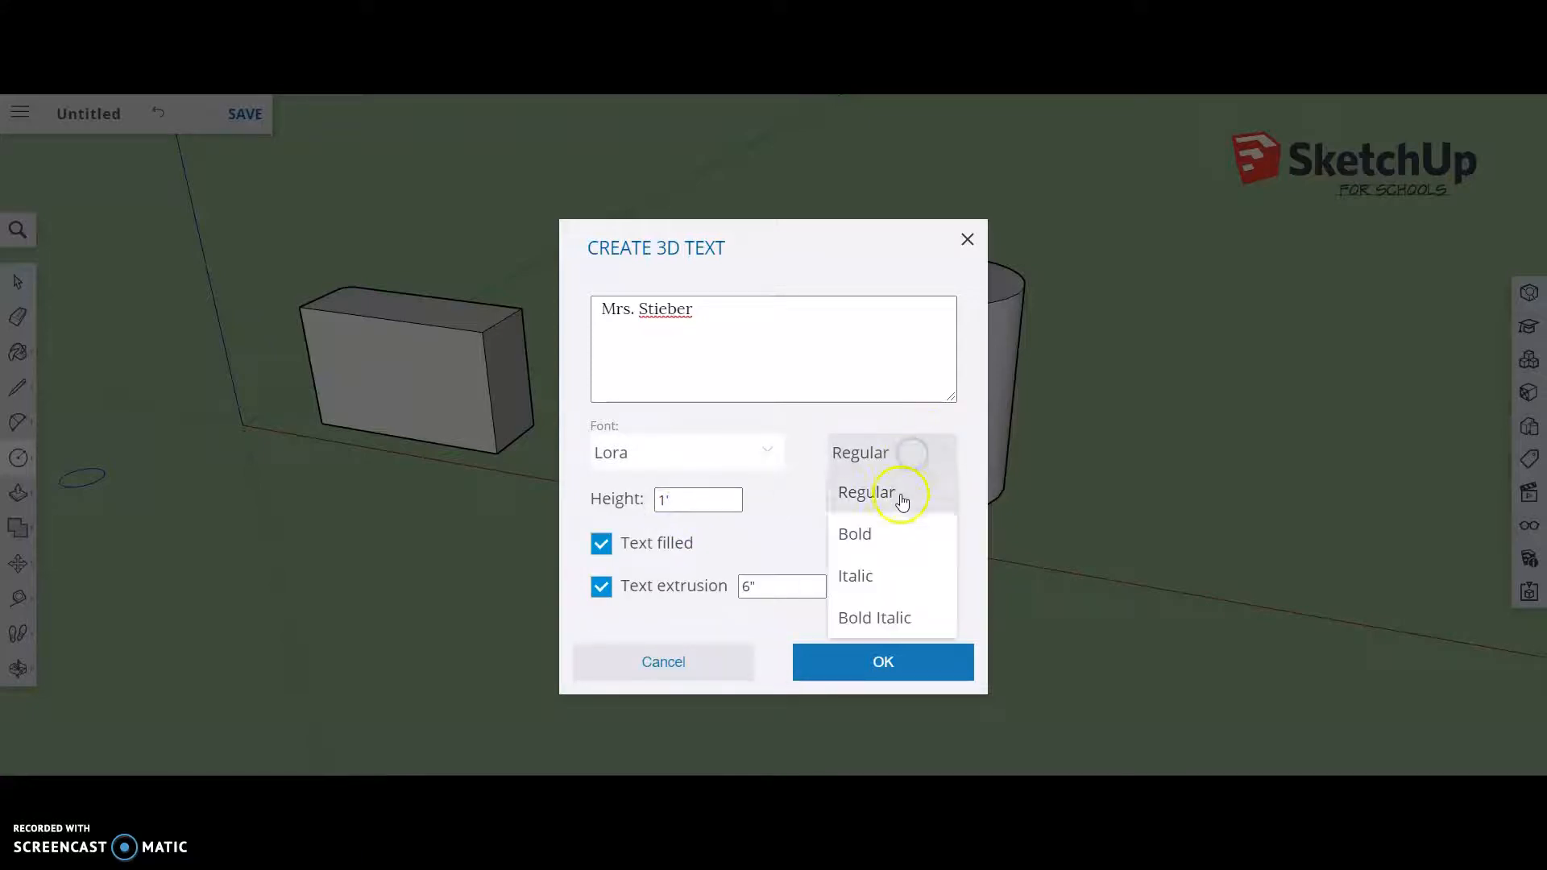
pyautogui.click(891, 528)
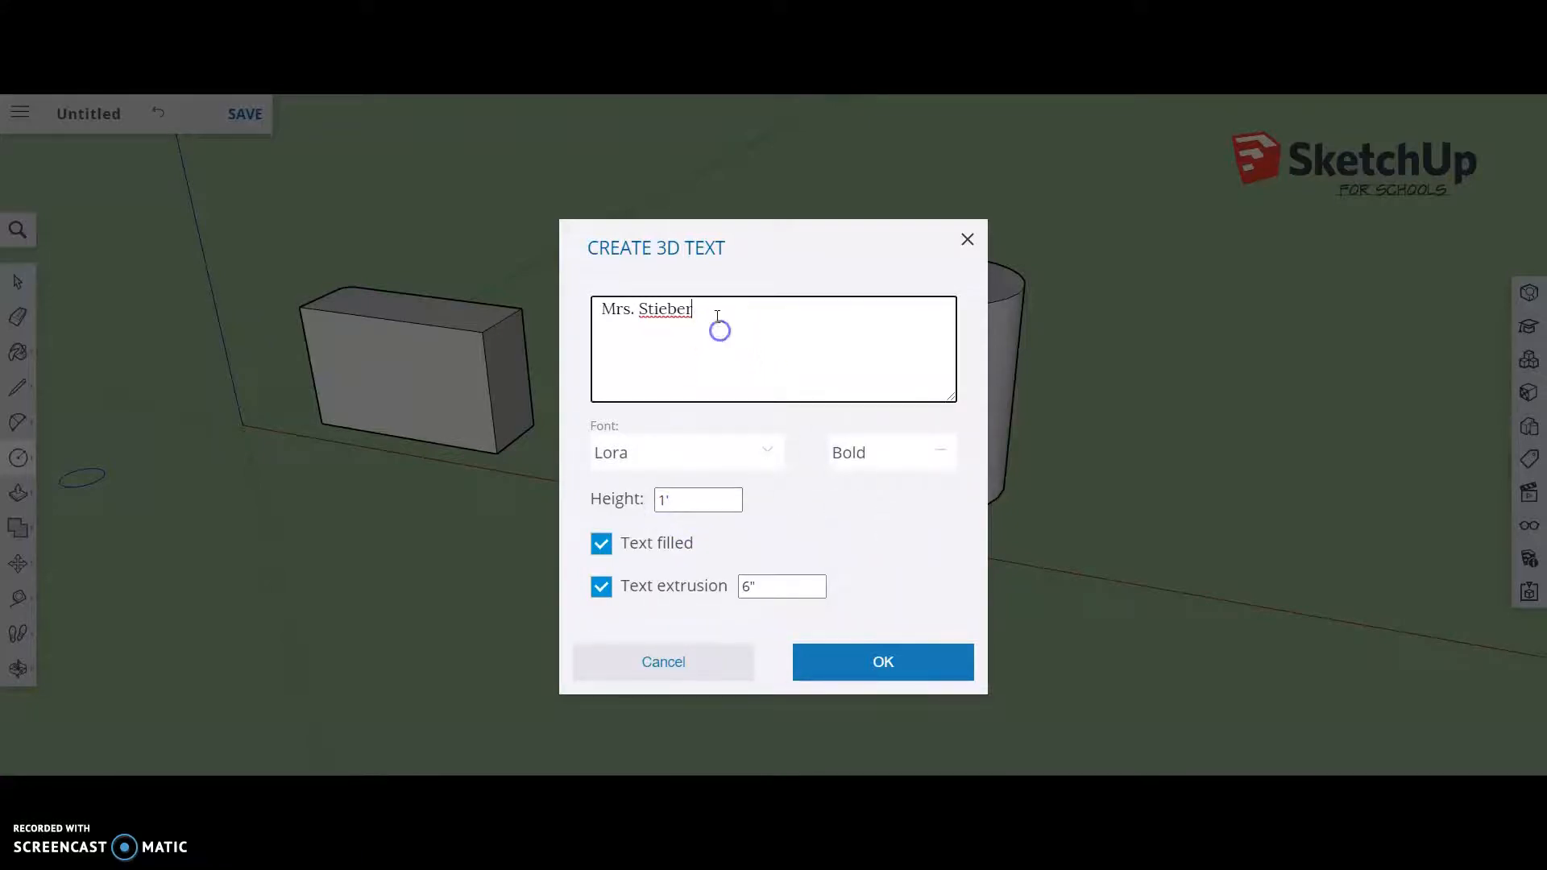
pyautogui.moveTo(720, 329); pyautogui.dragTo(587, 314)
pyautogui.click(835, 449)
pyautogui.click(891, 536)
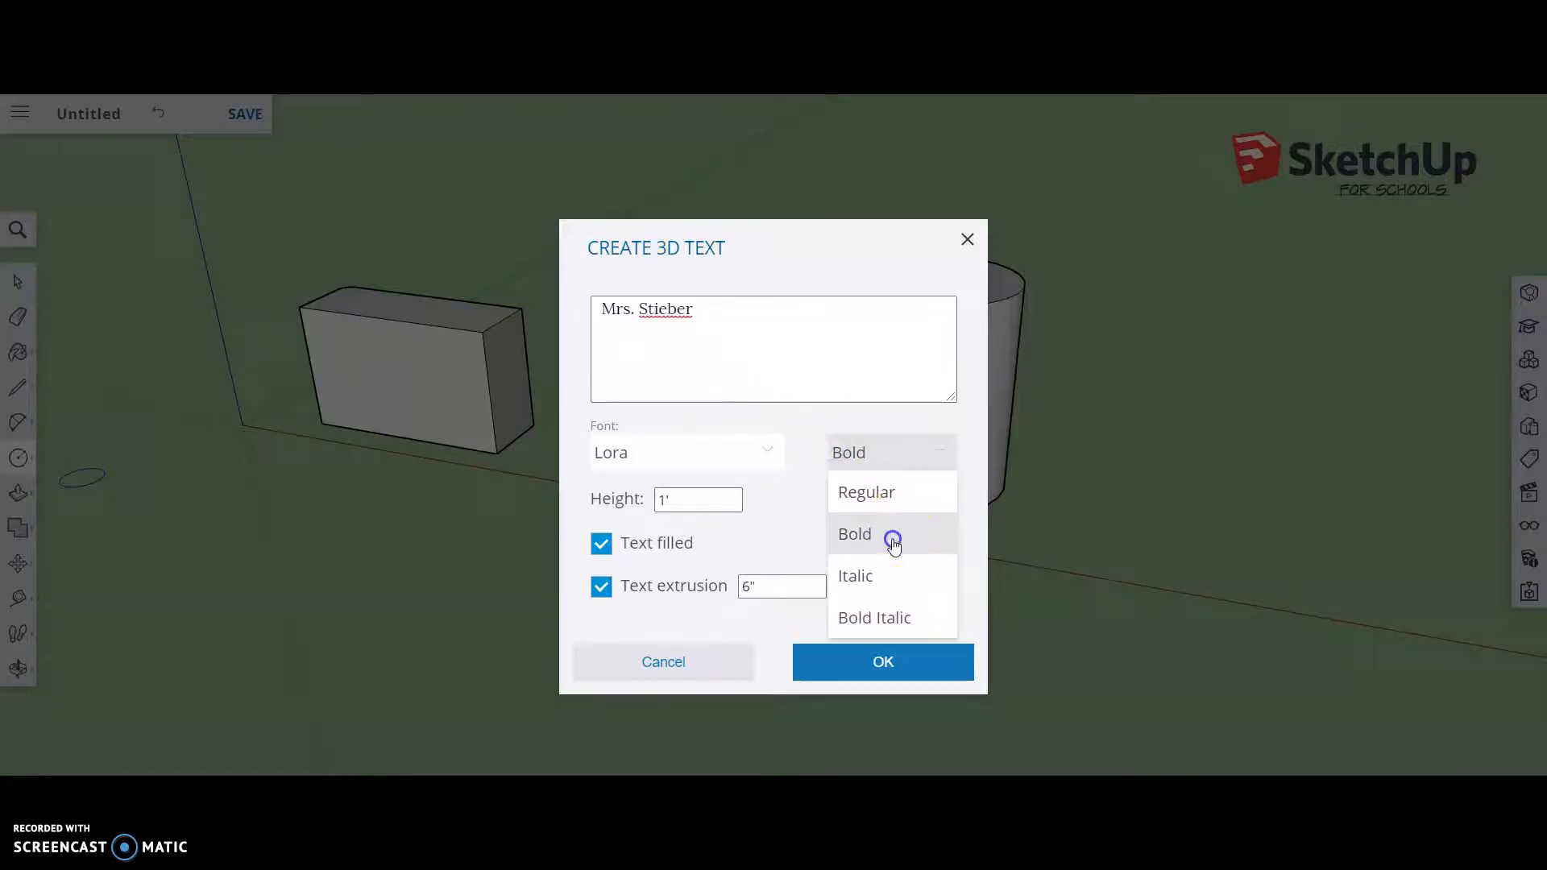
pyautogui.click(684, 320)
# Set the 3D text's font to Open Sans.
pyautogui.click(653, 461)
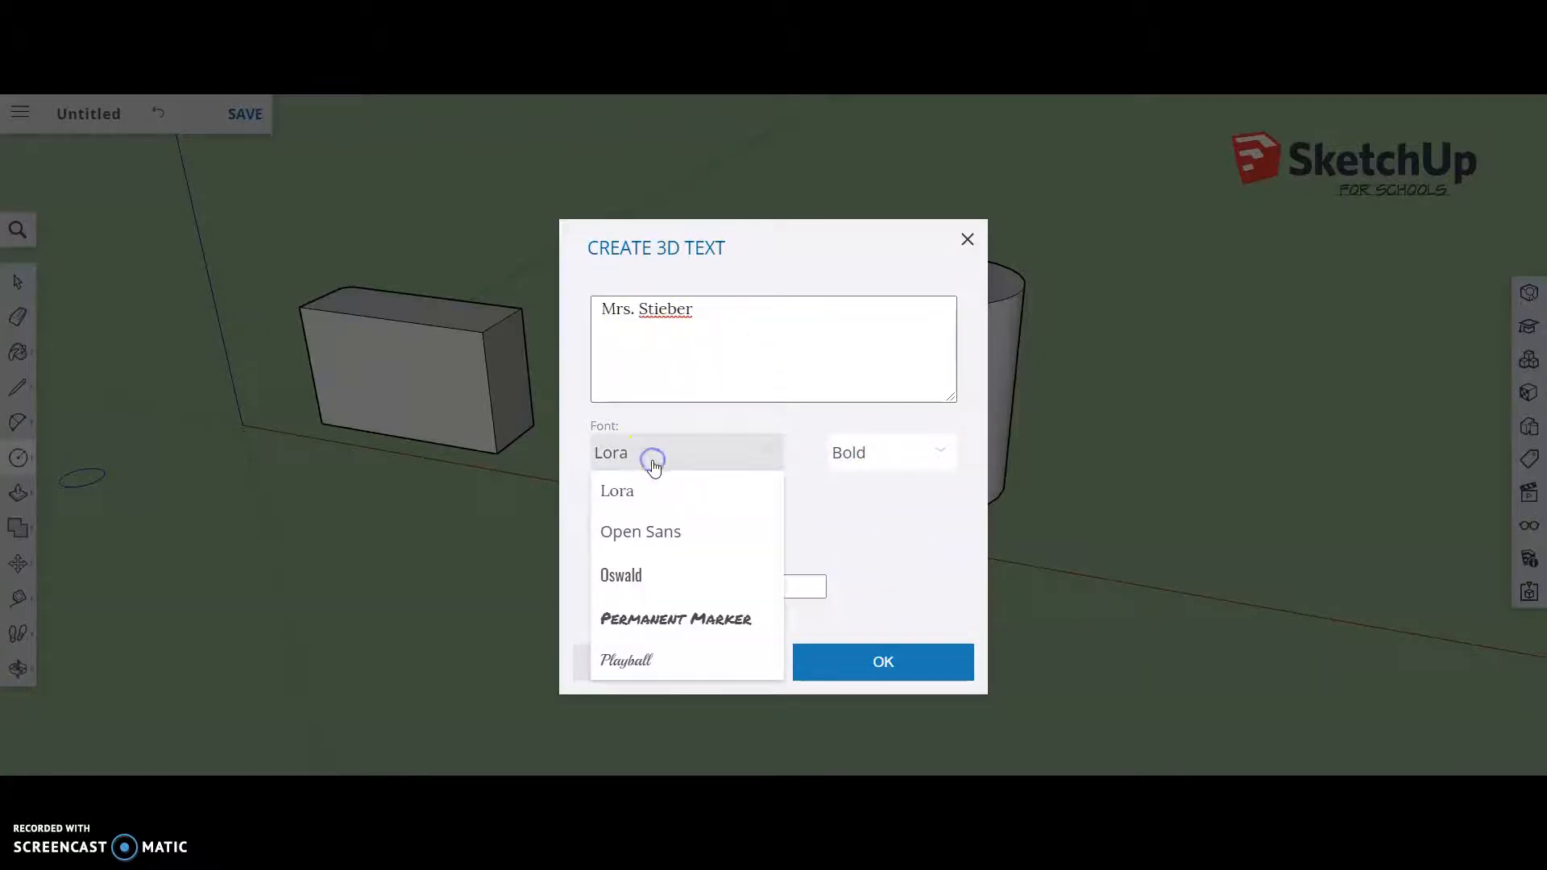
pyautogui.click(663, 535)
pyautogui.moveTo(687, 311); pyautogui.dragTo(634, 312)
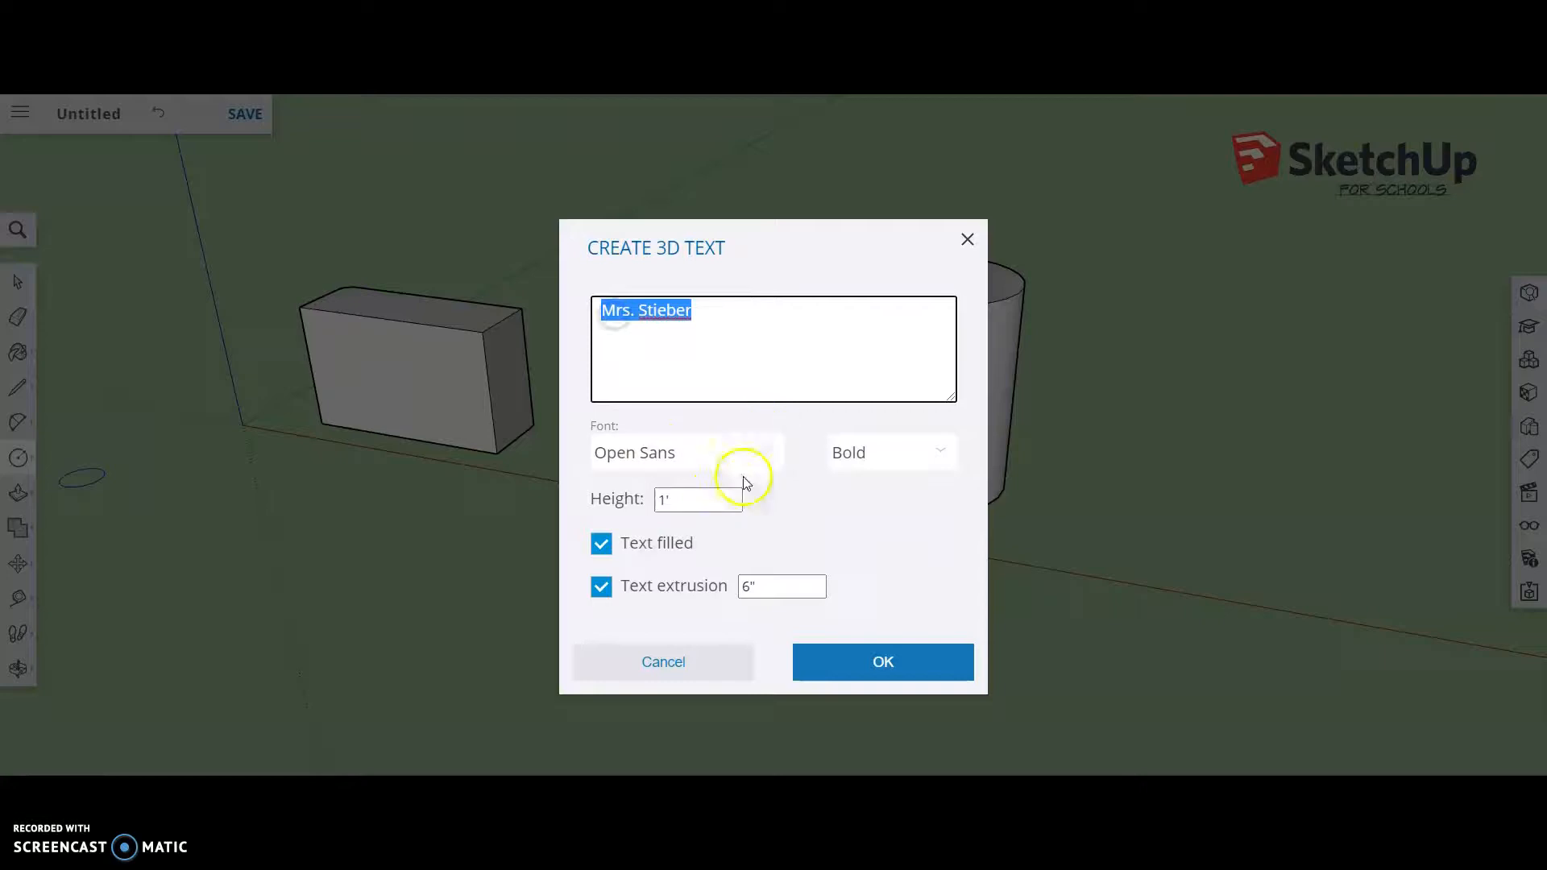
pyautogui.click(717, 460)
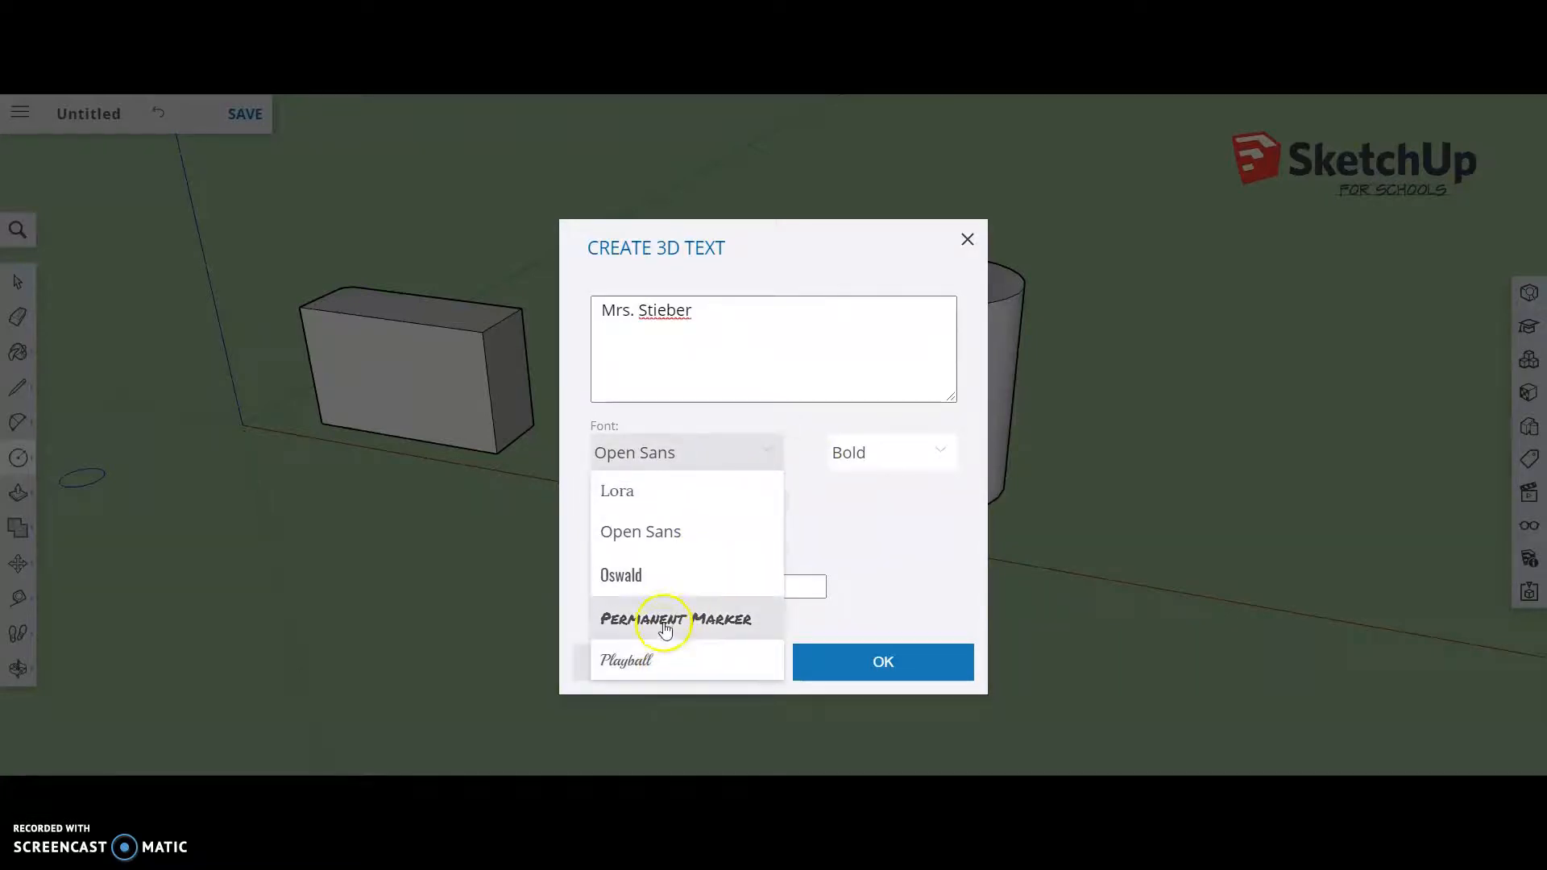
pyautogui.click(751, 347)
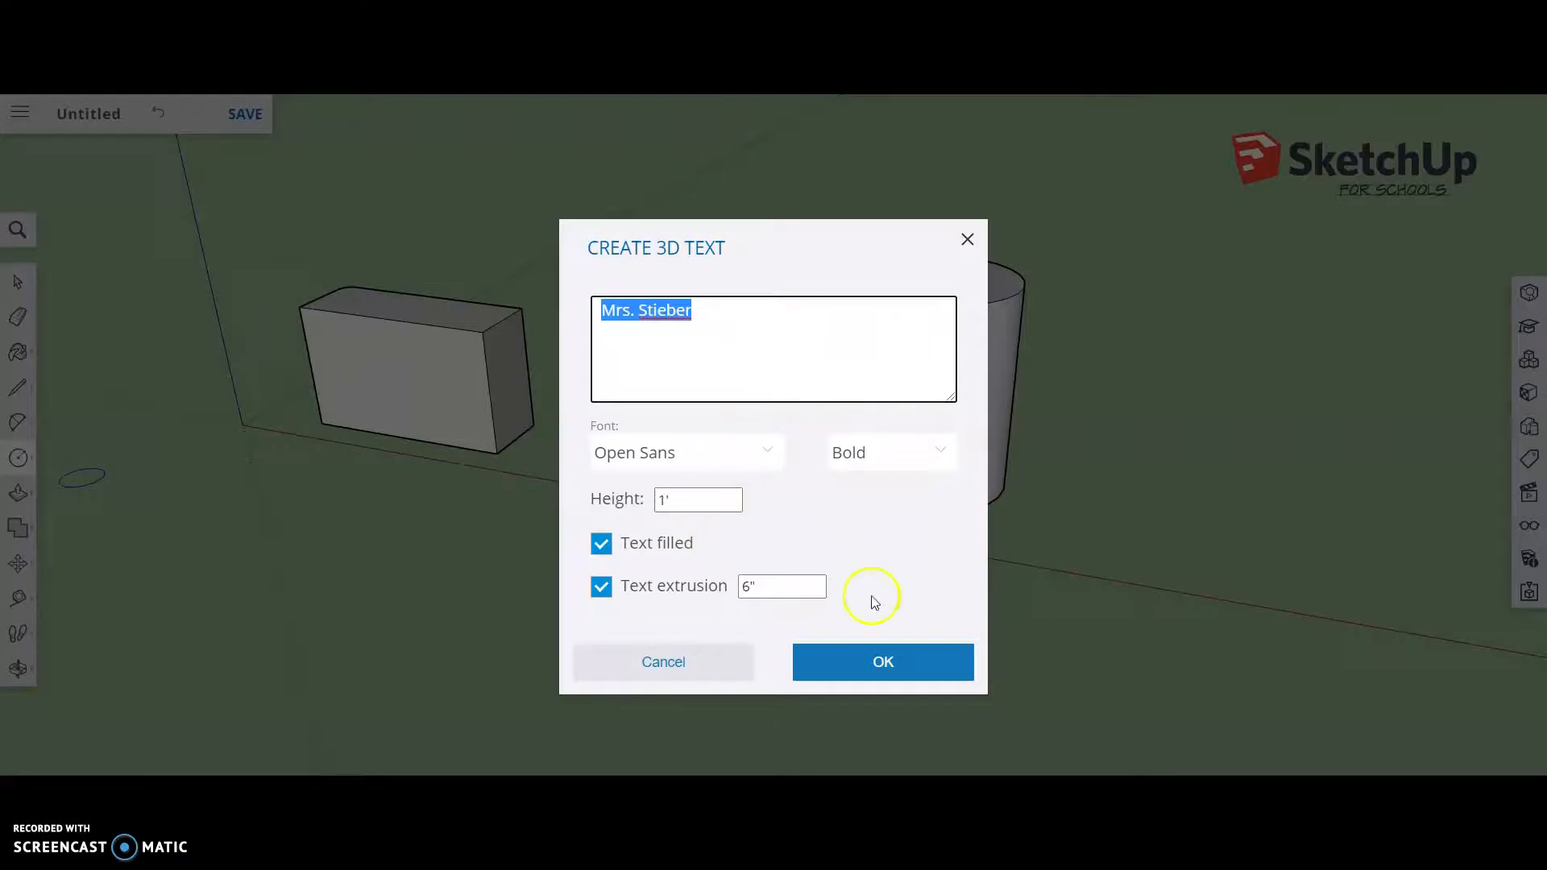
# Create the bold 3D text and place it on the front face of the copied box.
pyautogui.click(888, 664)
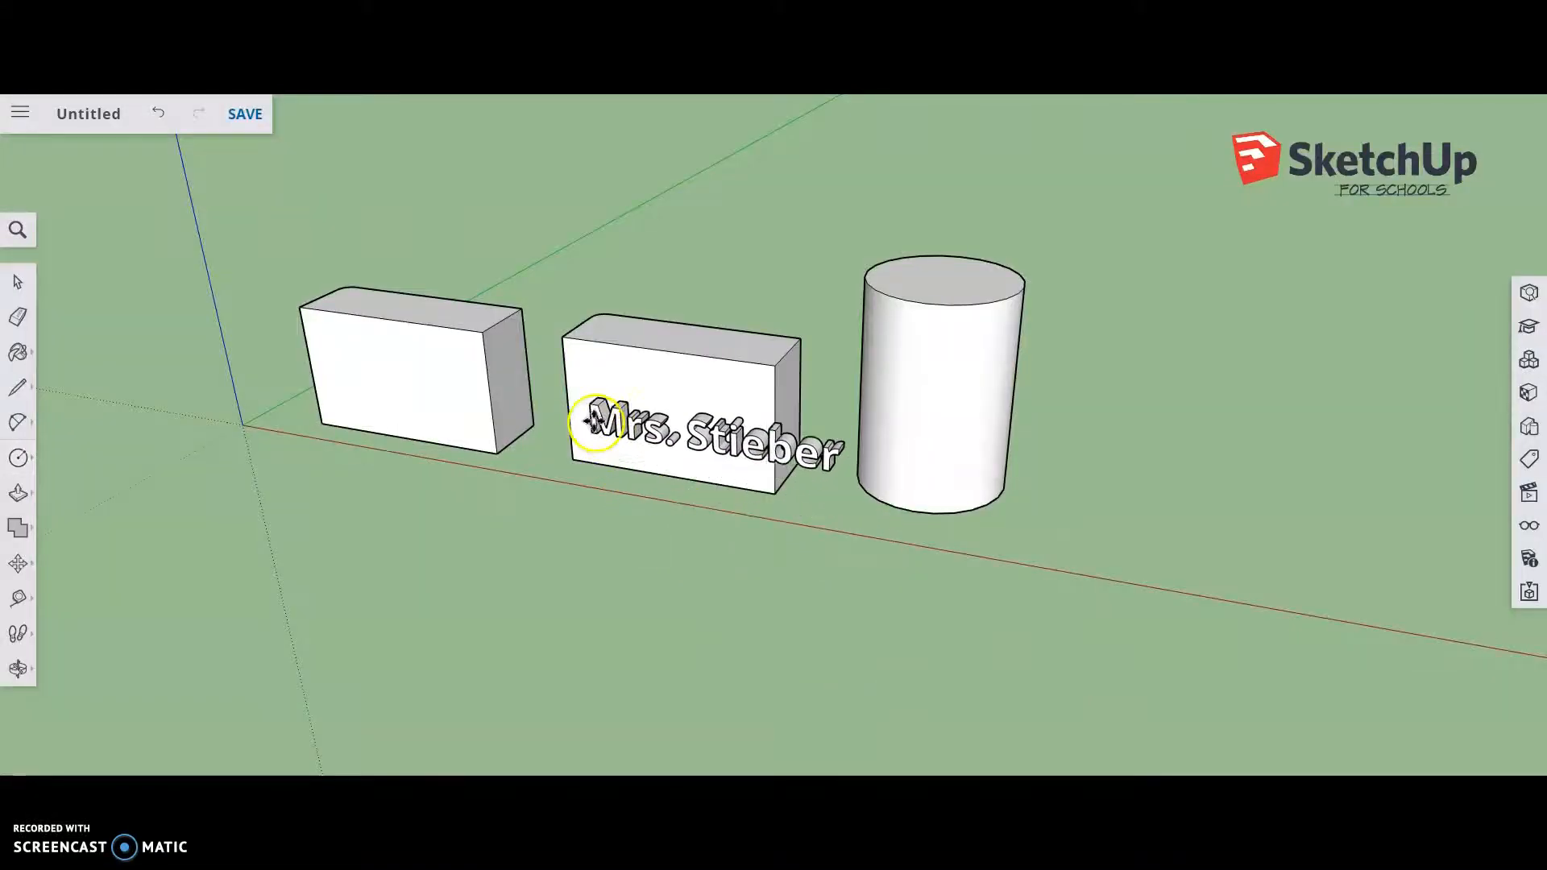
pyautogui.click(570, 379)
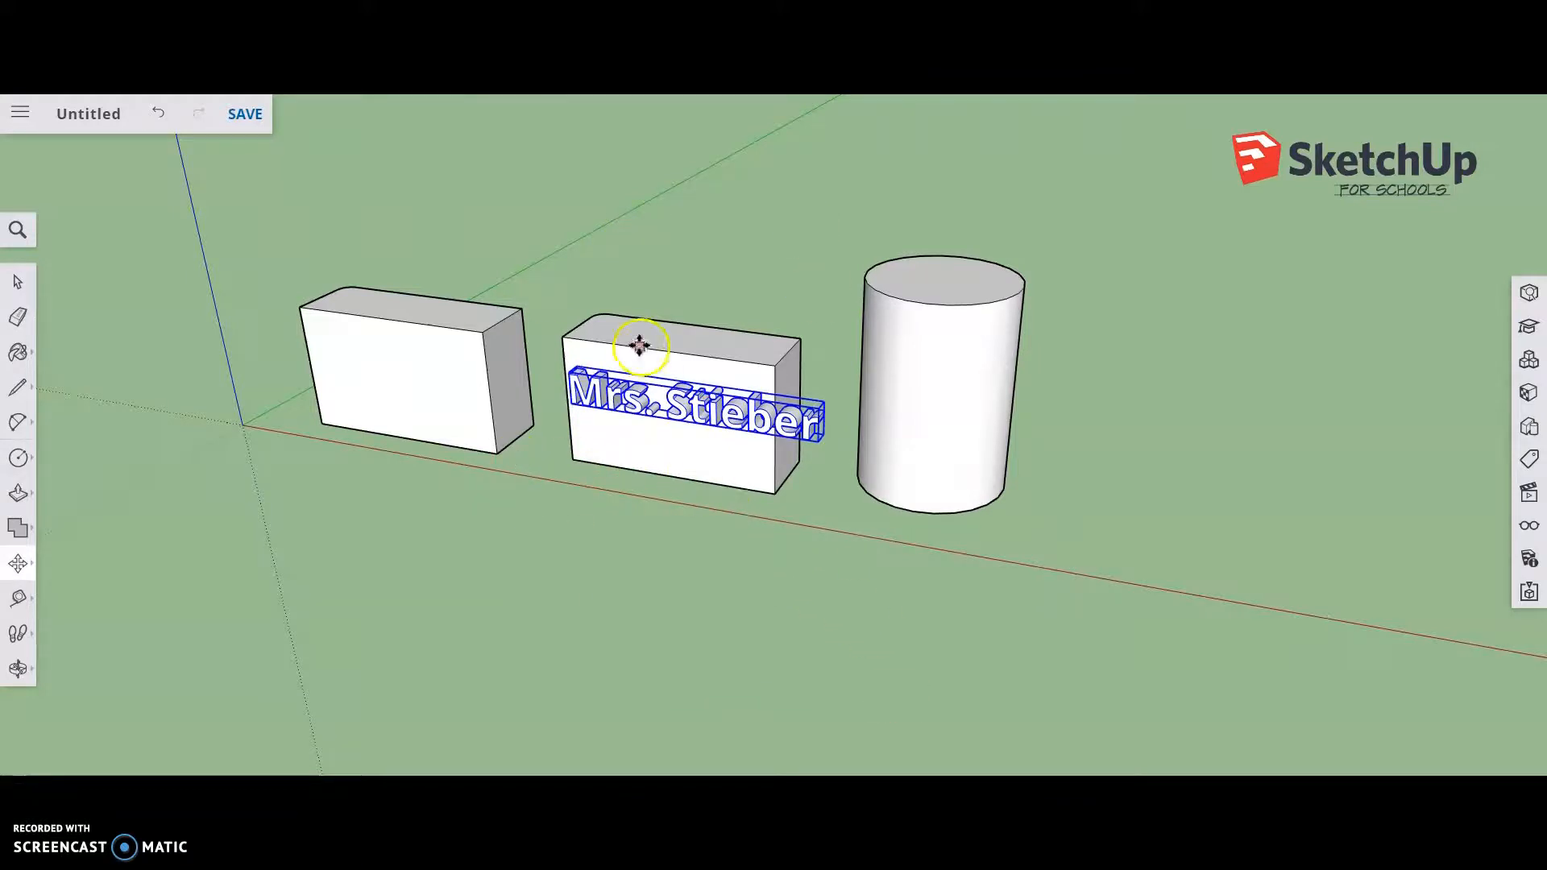
pyautogui.scroll(5, 672, 415)
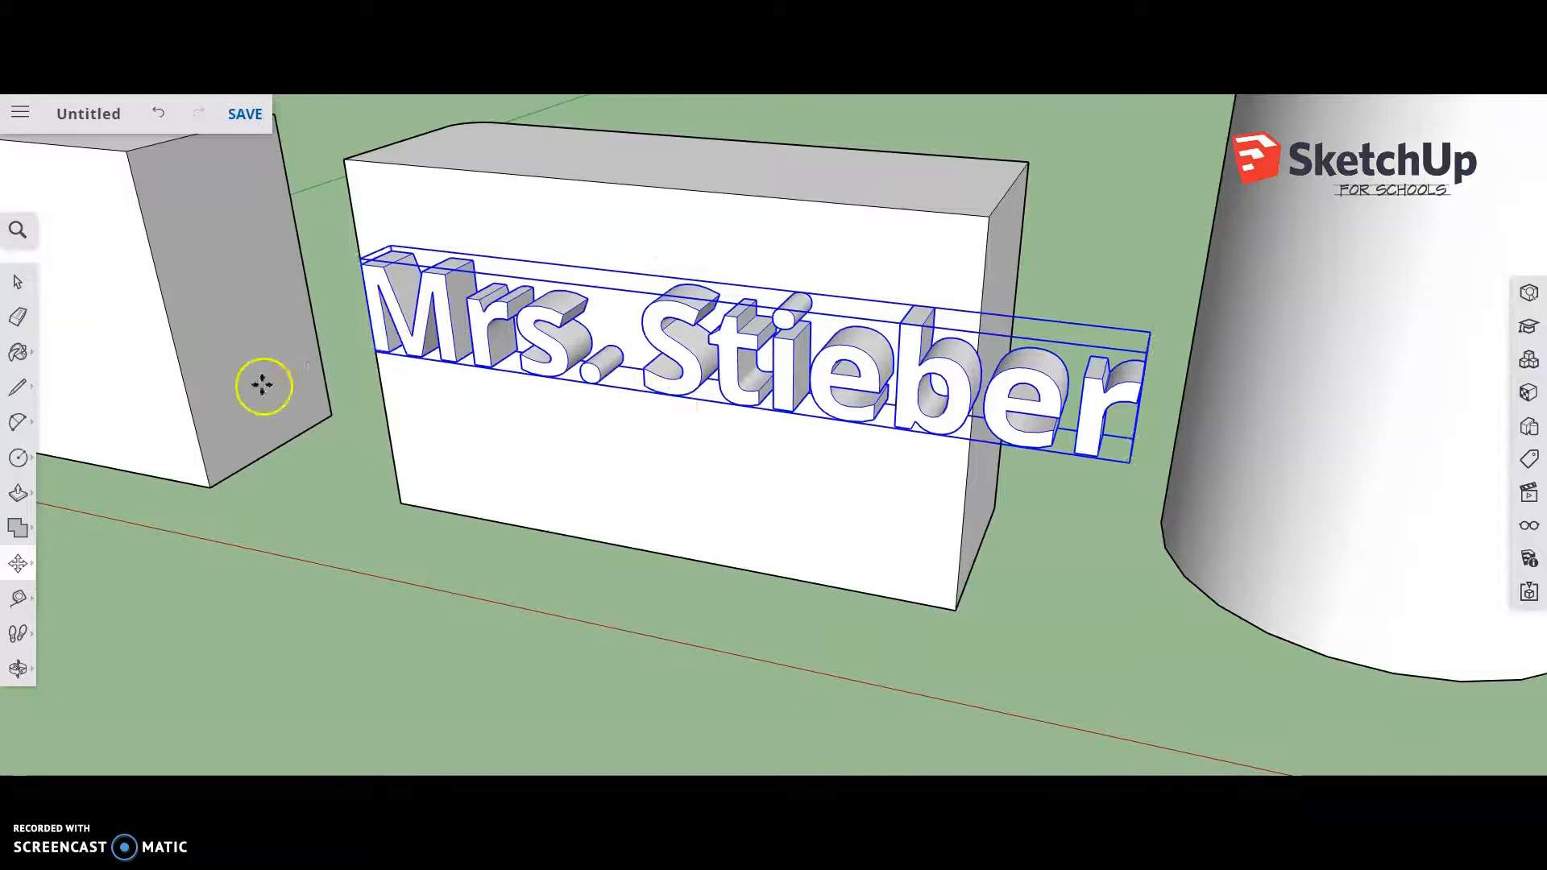
pyautogui.scroll(-2, 603, 398)
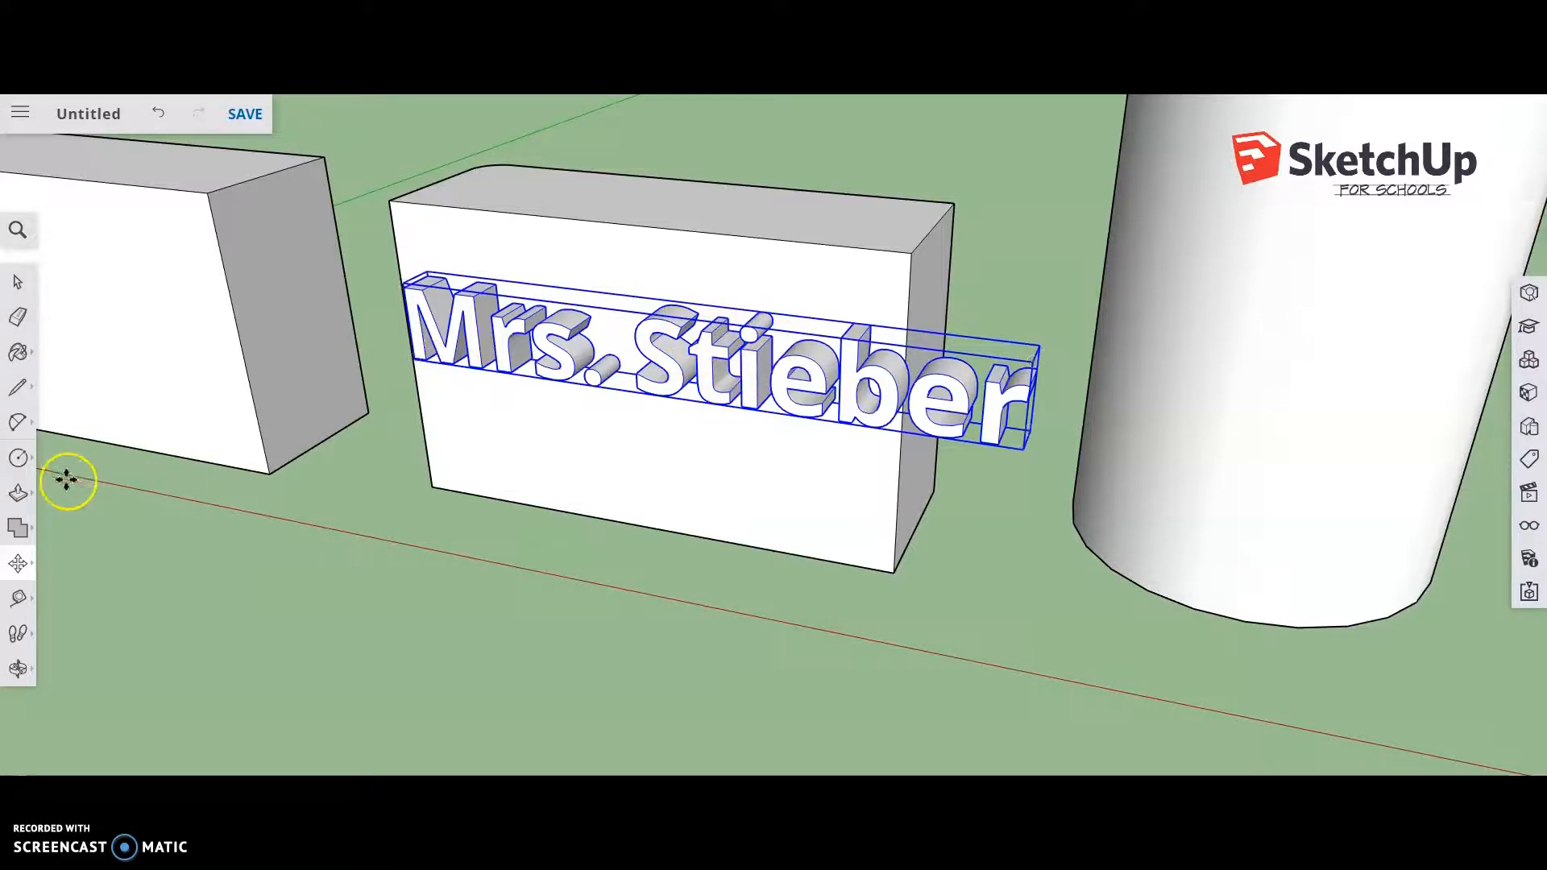
# Scale the 3D text narrower in length so it fits within the width of the box's front face.
pyautogui.click(20, 565)
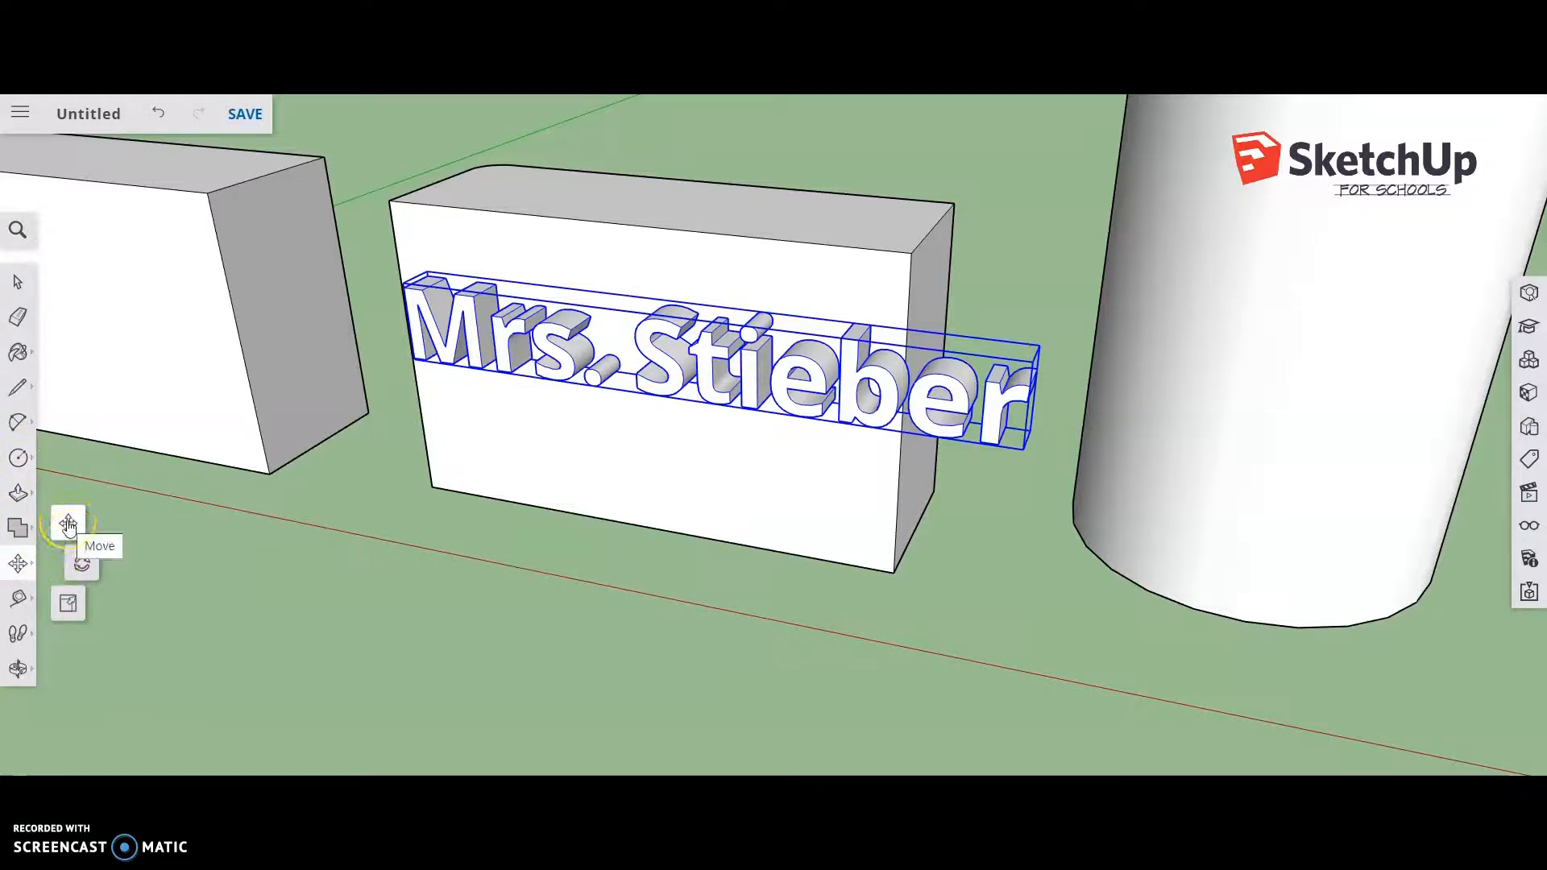
pyautogui.click(84, 565)
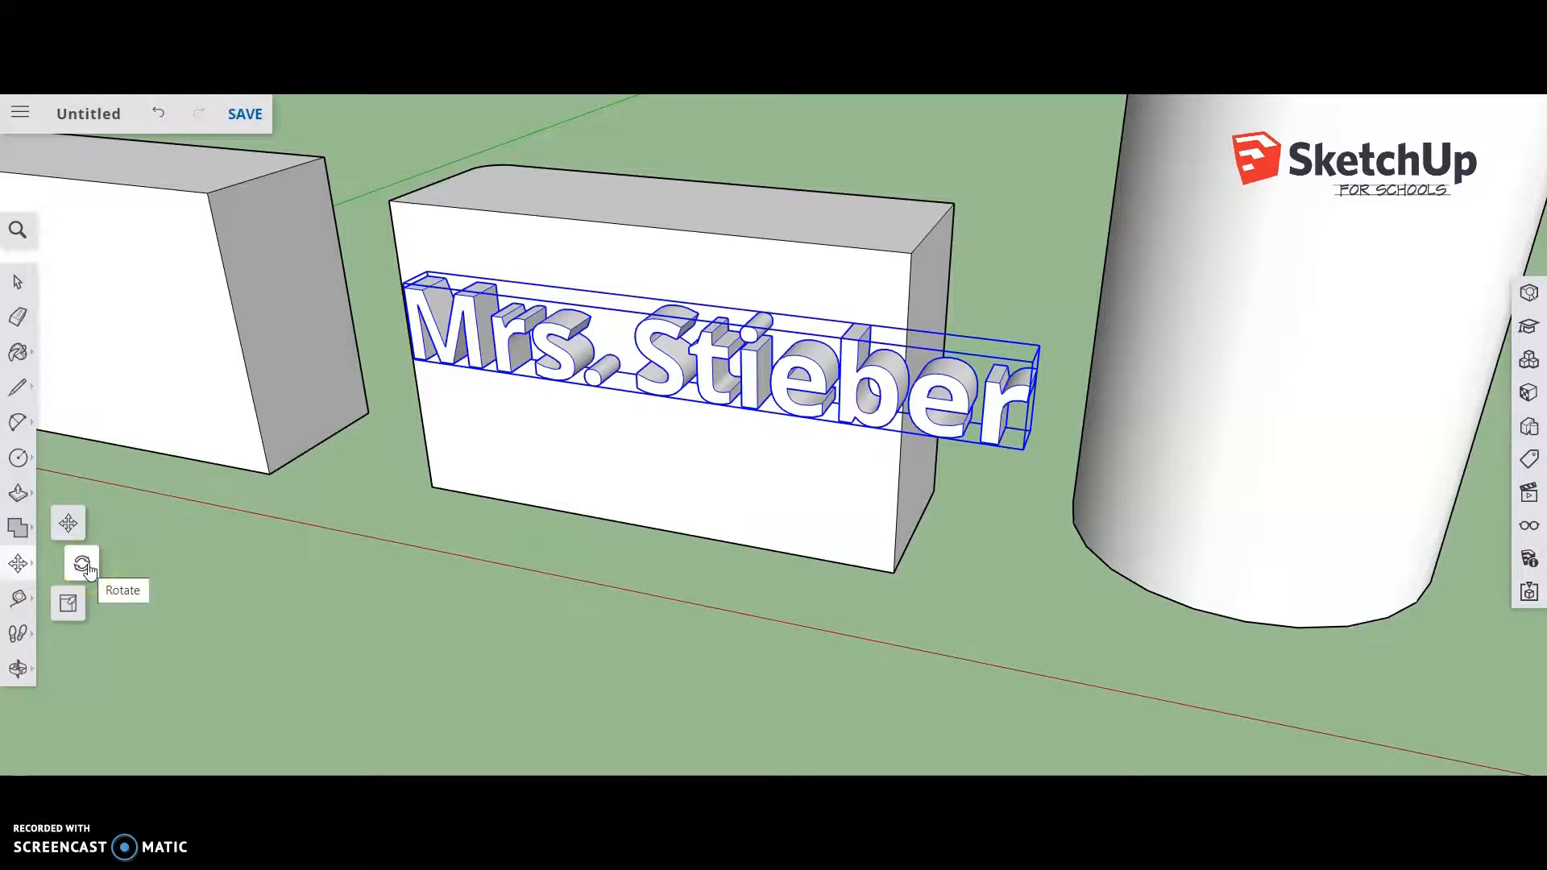
pyautogui.click(67, 606)
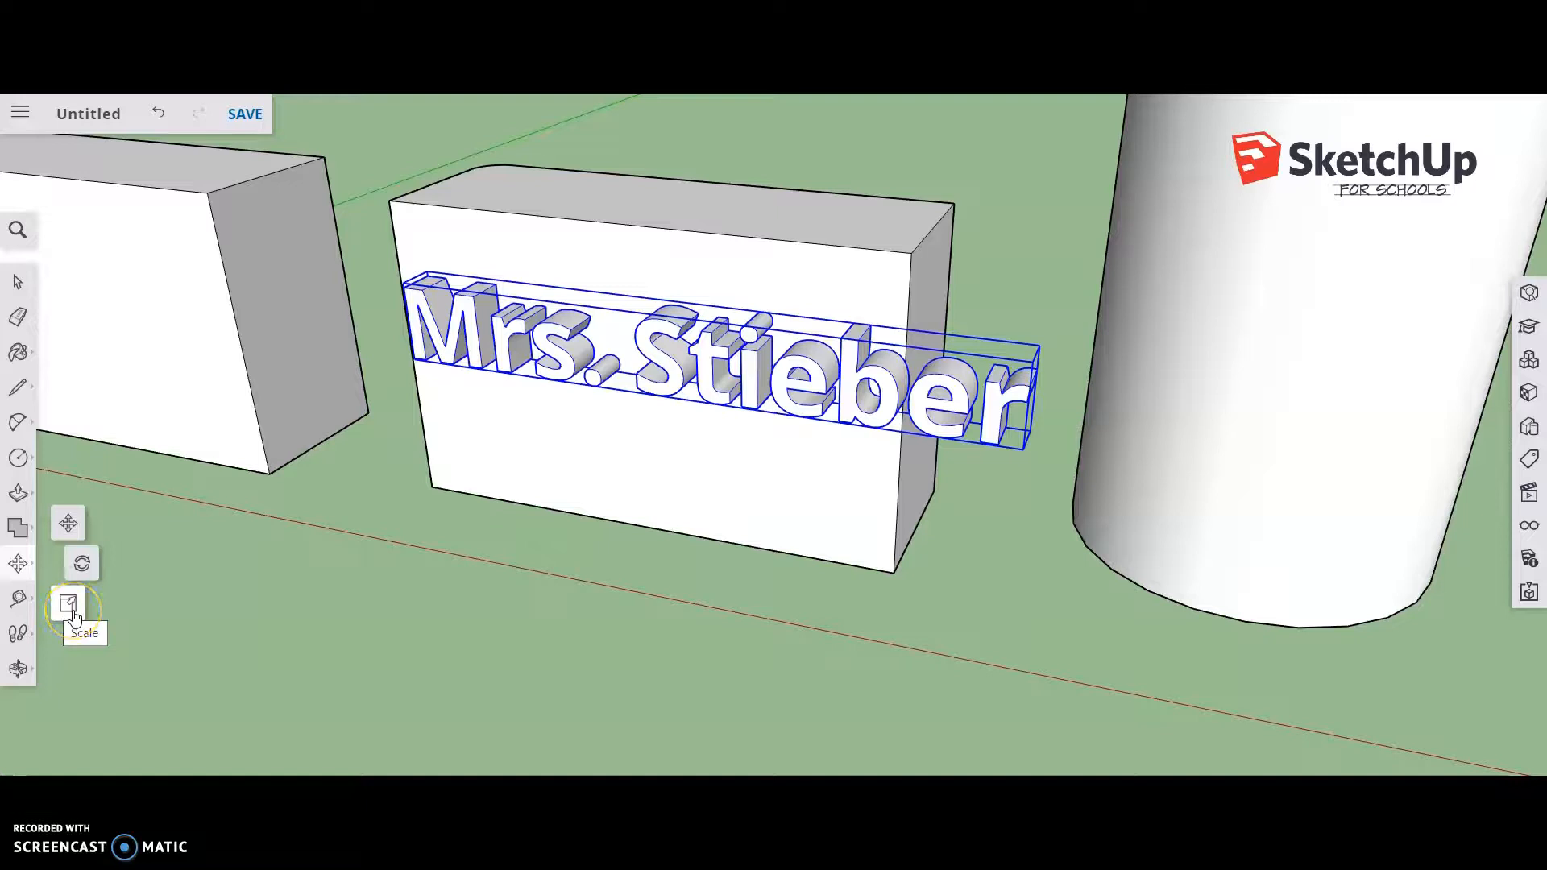
pyautogui.click(70, 609)
pyautogui.moveTo(1036, 355); pyautogui.dragTo(886, 360)
pyautogui.scroll(-3, 926, 394)
pyautogui.scroll(6, 787, 421)
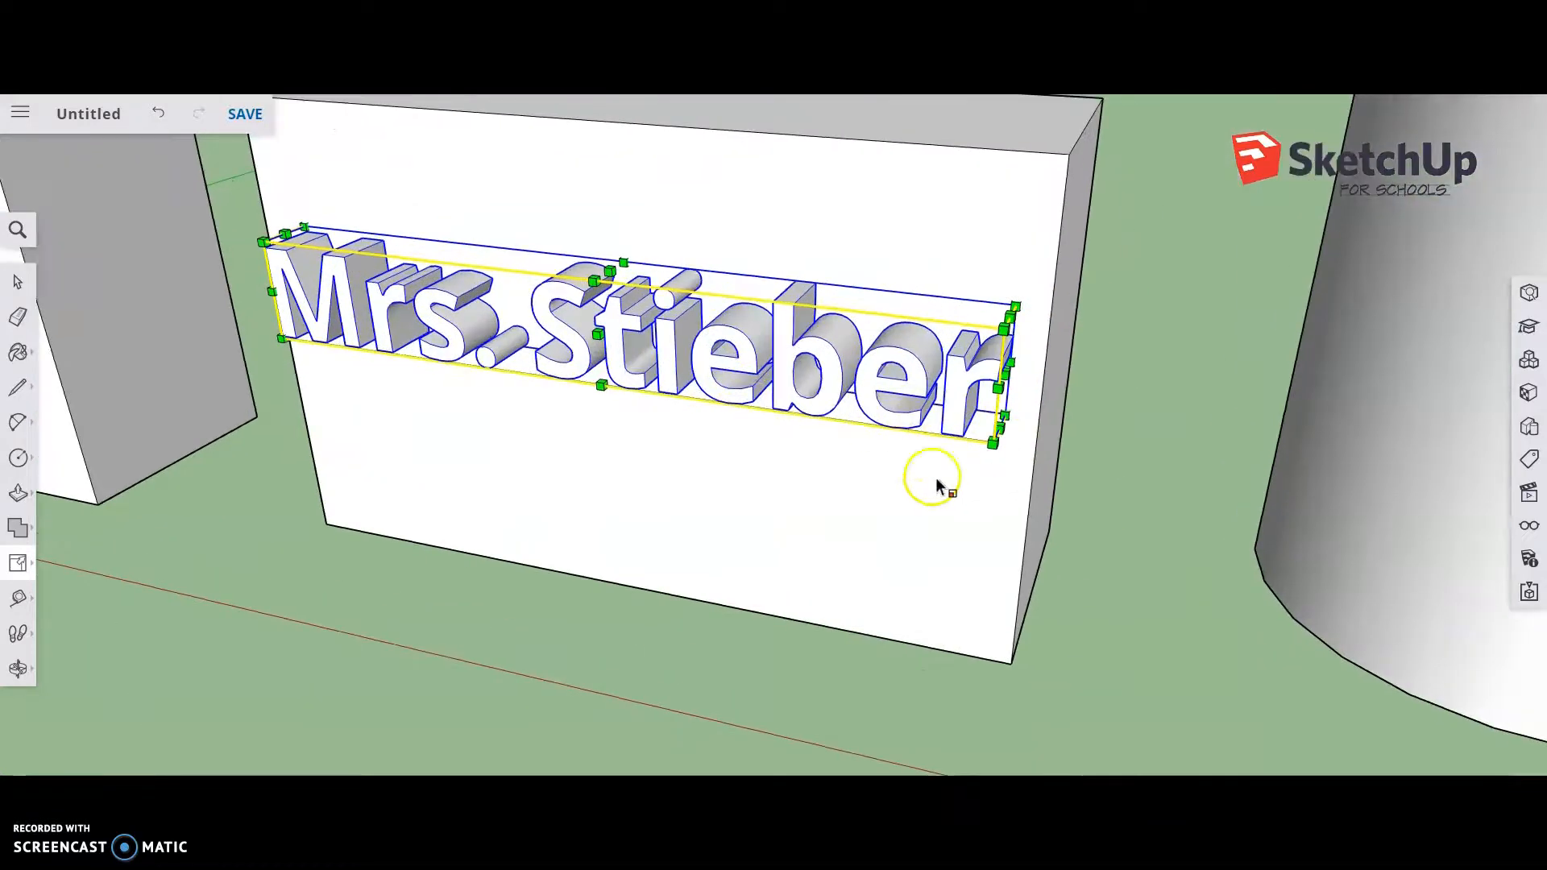
# Scale the 3D text's depth far out from the box face and bring it back to a shallow relief.
pyautogui.moveTo(697, 564); pyautogui.dragTo(502, 516, button='middle')
pyautogui.moveTo(659, 424); pyautogui.dragTo(215, 506)
pyautogui.moveTo(351, 496); pyautogui.dragTo(703, 424)
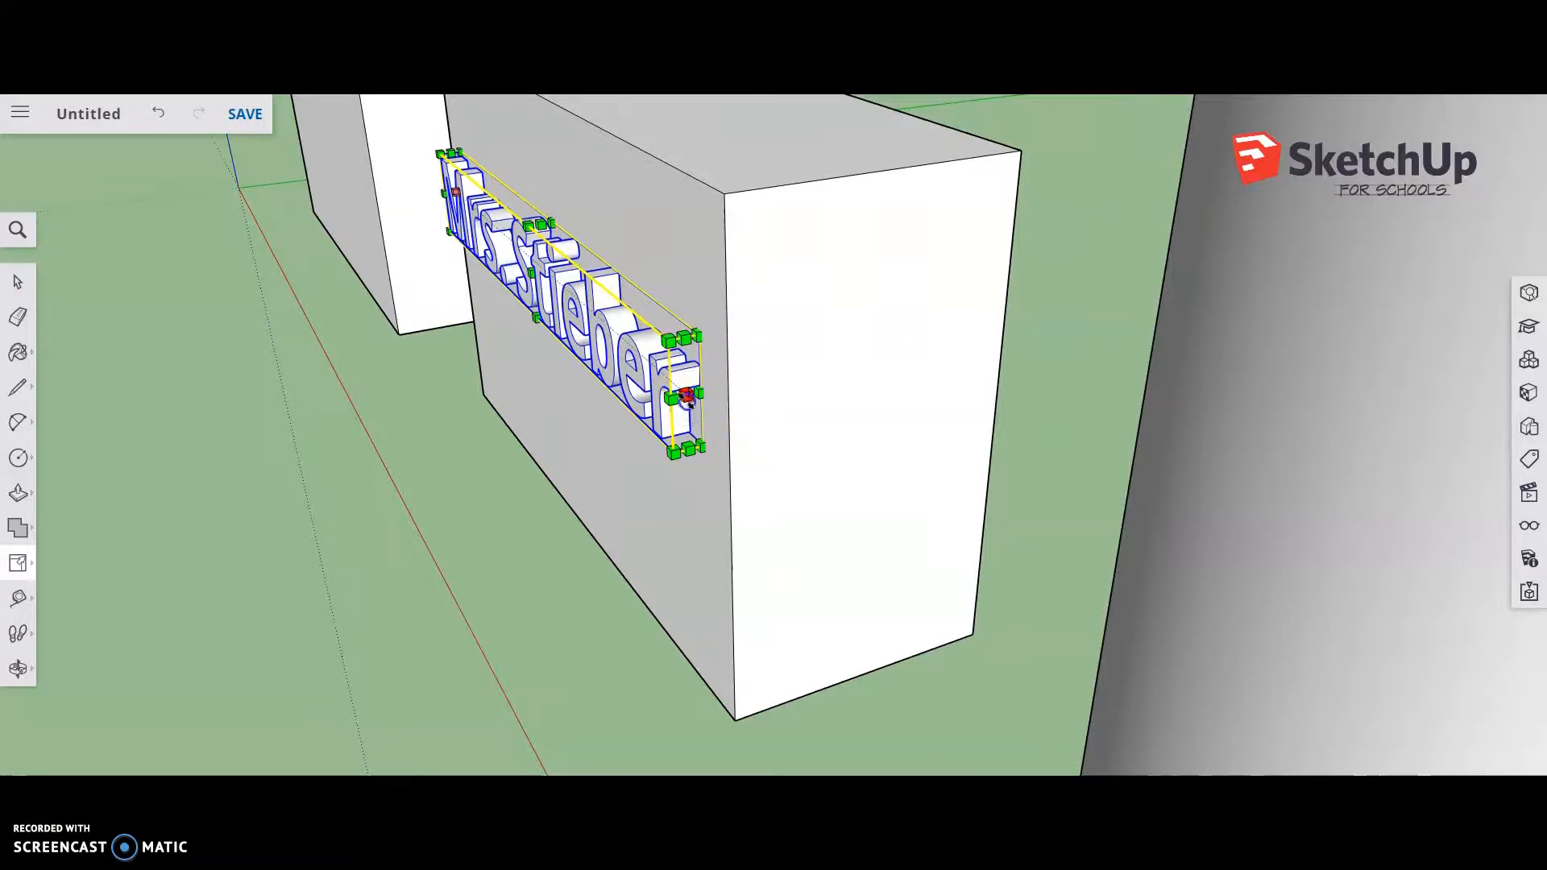
pyautogui.moveTo(689, 400); pyautogui.dragTo(155, 574)
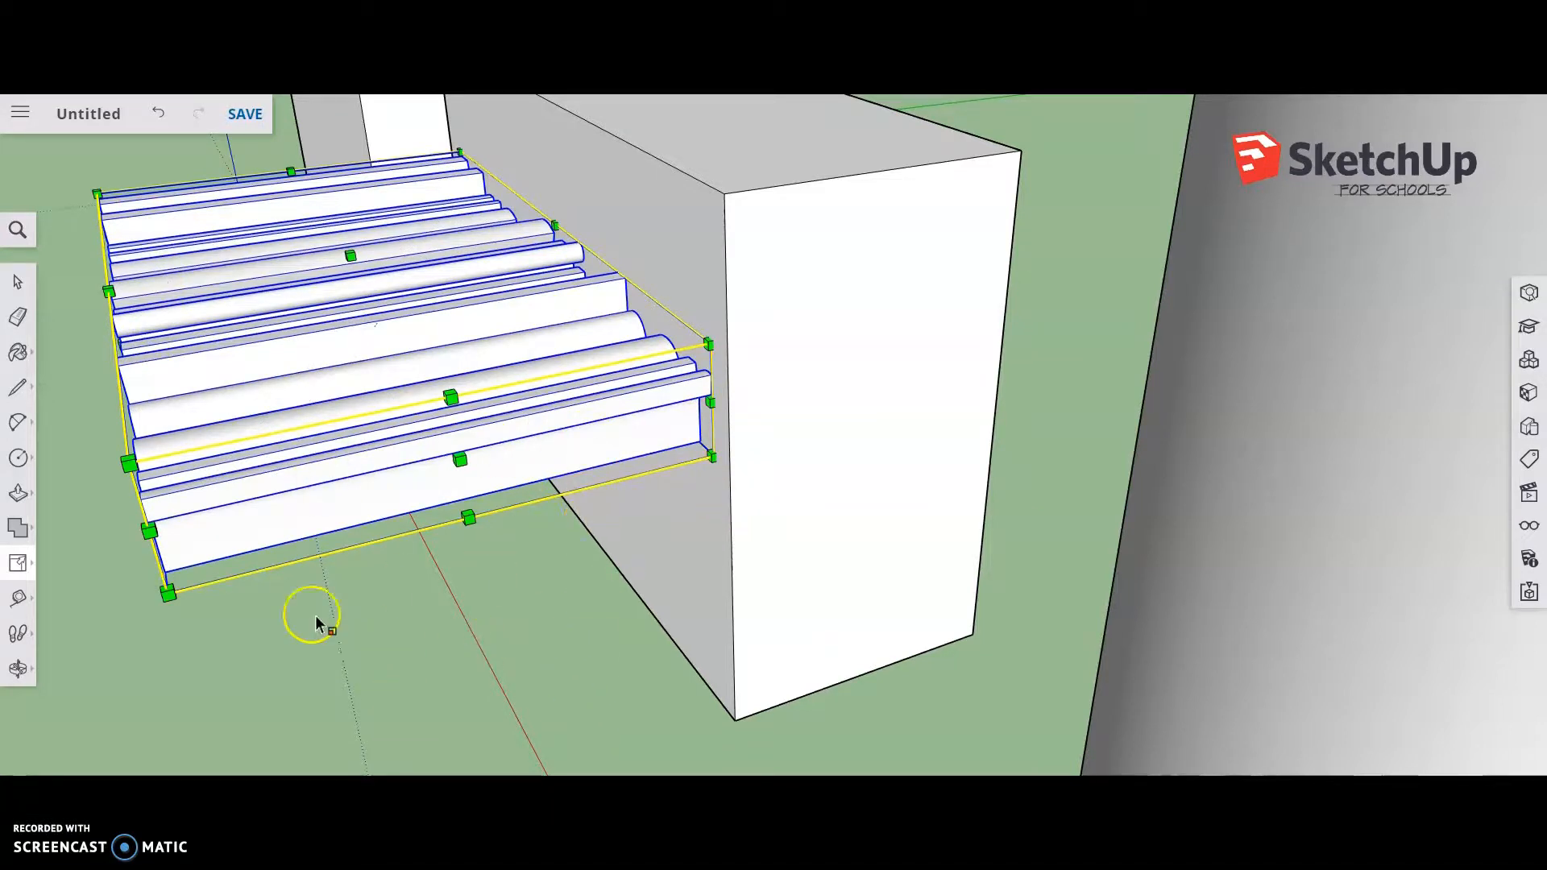
pyautogui.moveTo(149, 536); pyautogui.dragTo(690, 412)
pyautogui.moveTo(423, 493); pyautogui.dragTo(681, 564, button='middle')
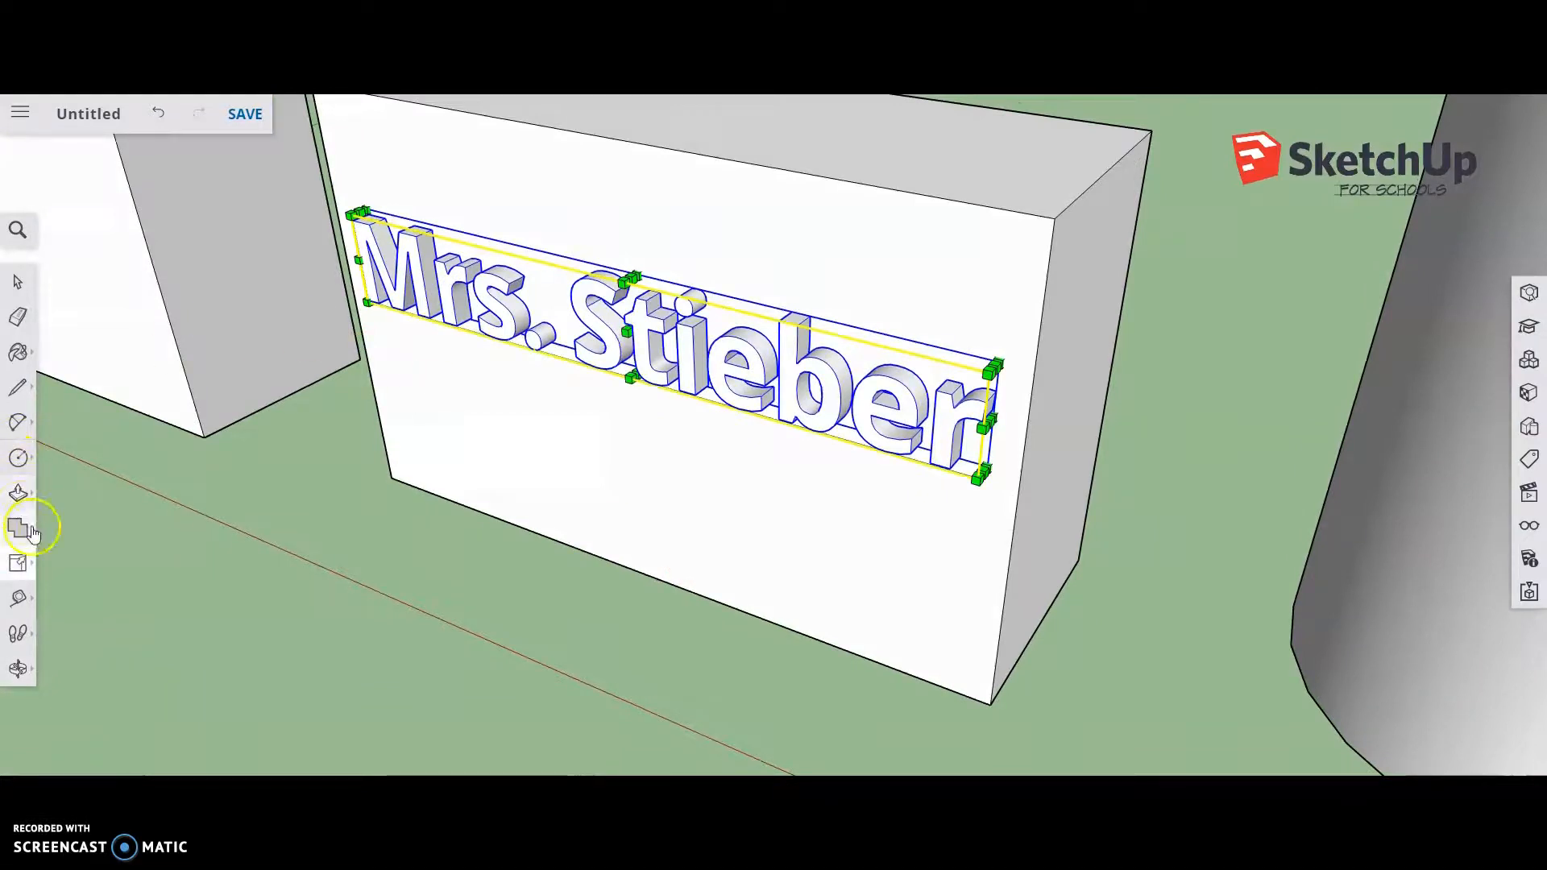
# Rotate the 3D text on the box face about a point on its letter S so the lettering slopes upward toward its end.
pyautogui.moveTo(18, 562)
pyautogui.click(84, 567)
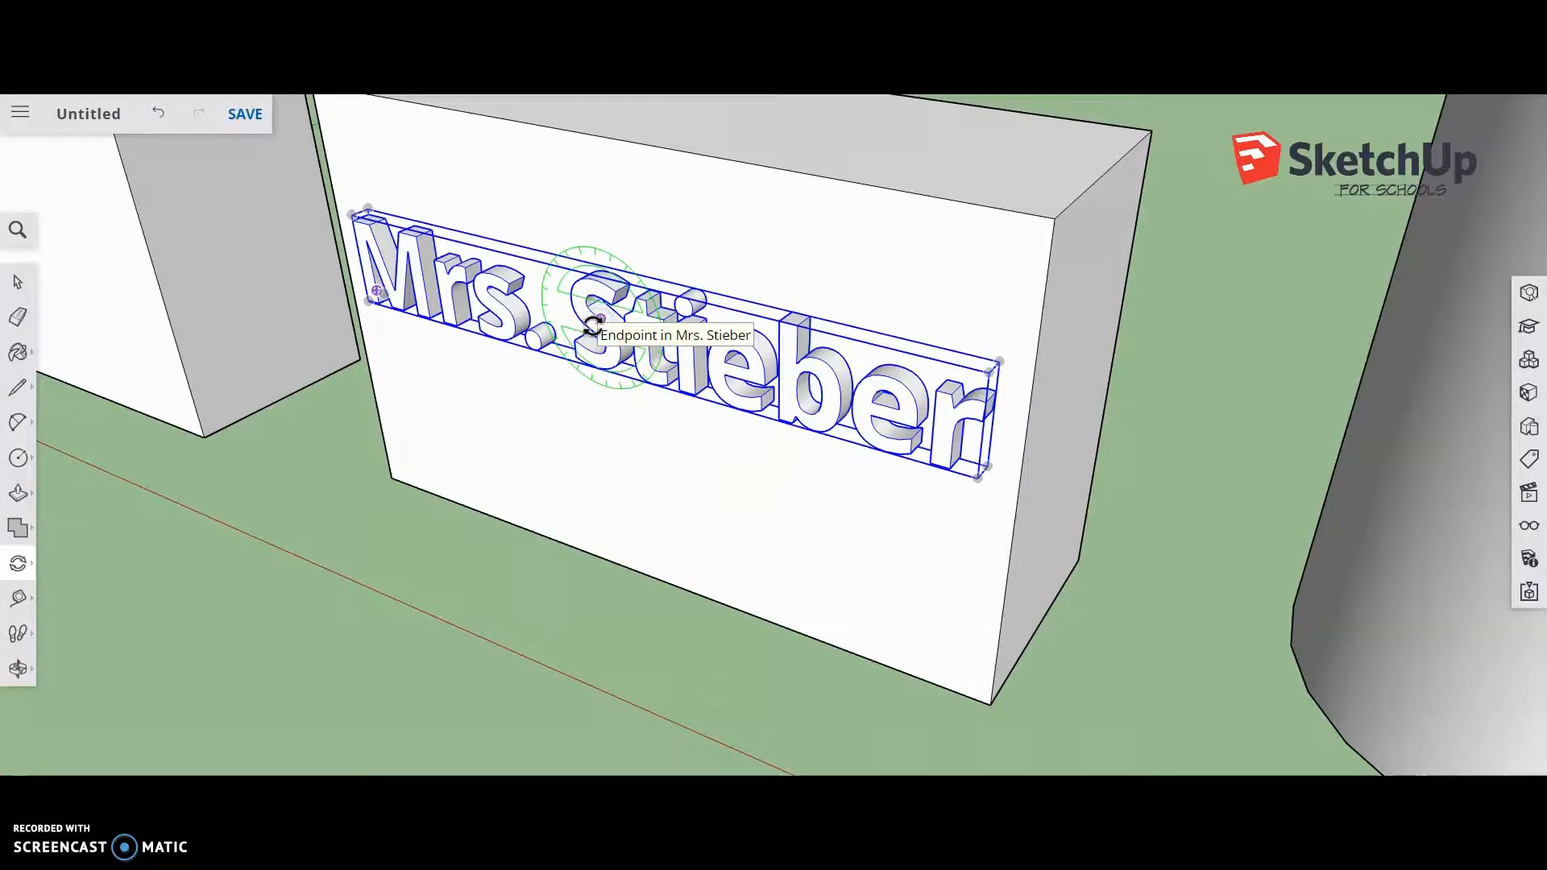
pyautogui.click(596, 322)
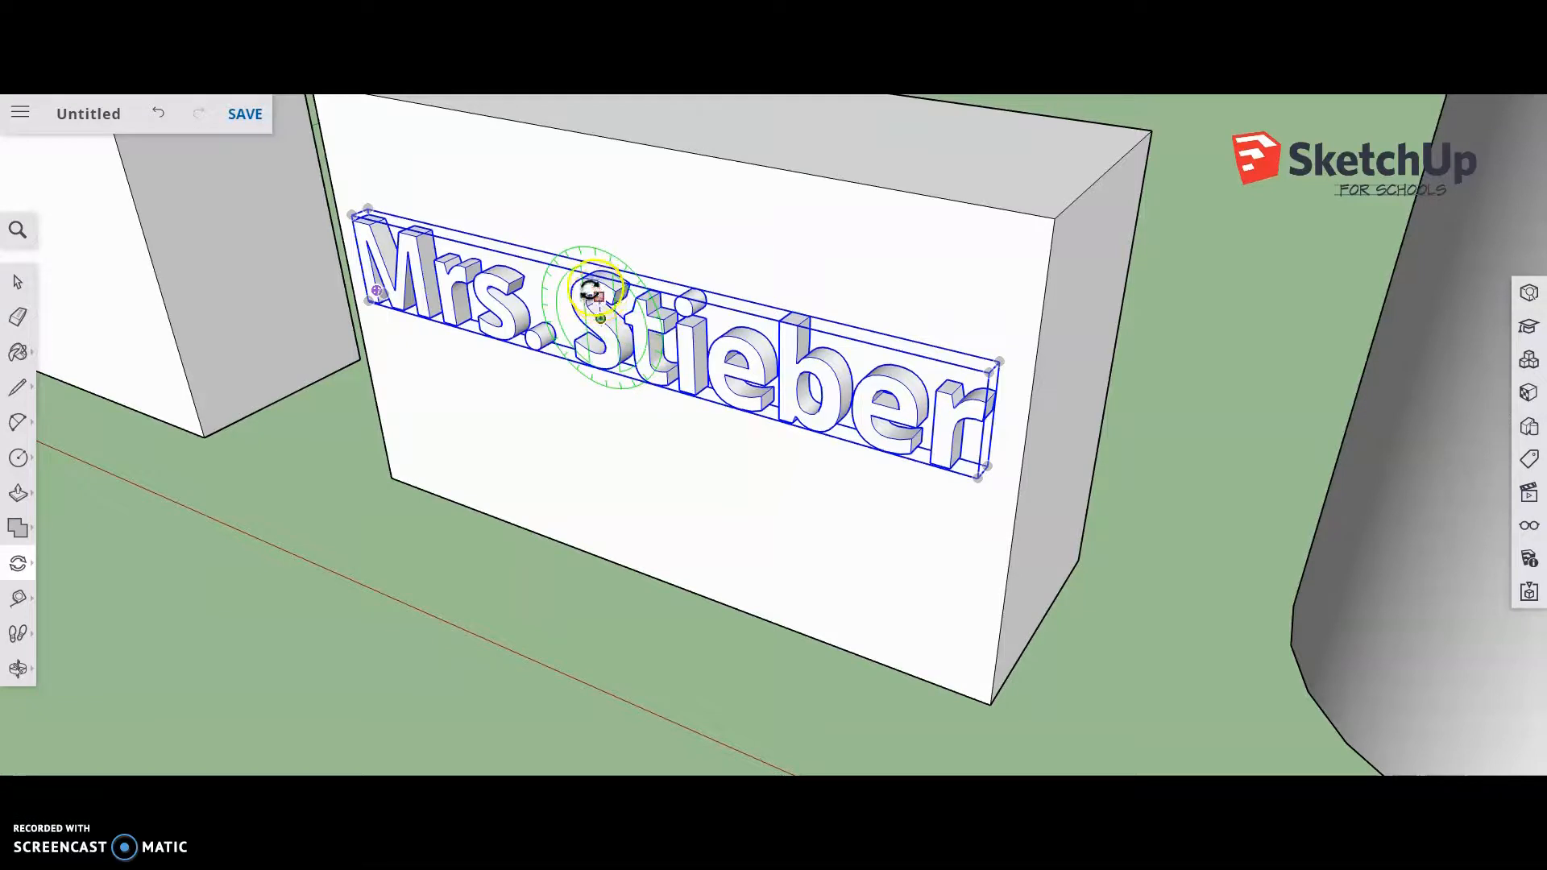
pyautogui.click(525, 291)
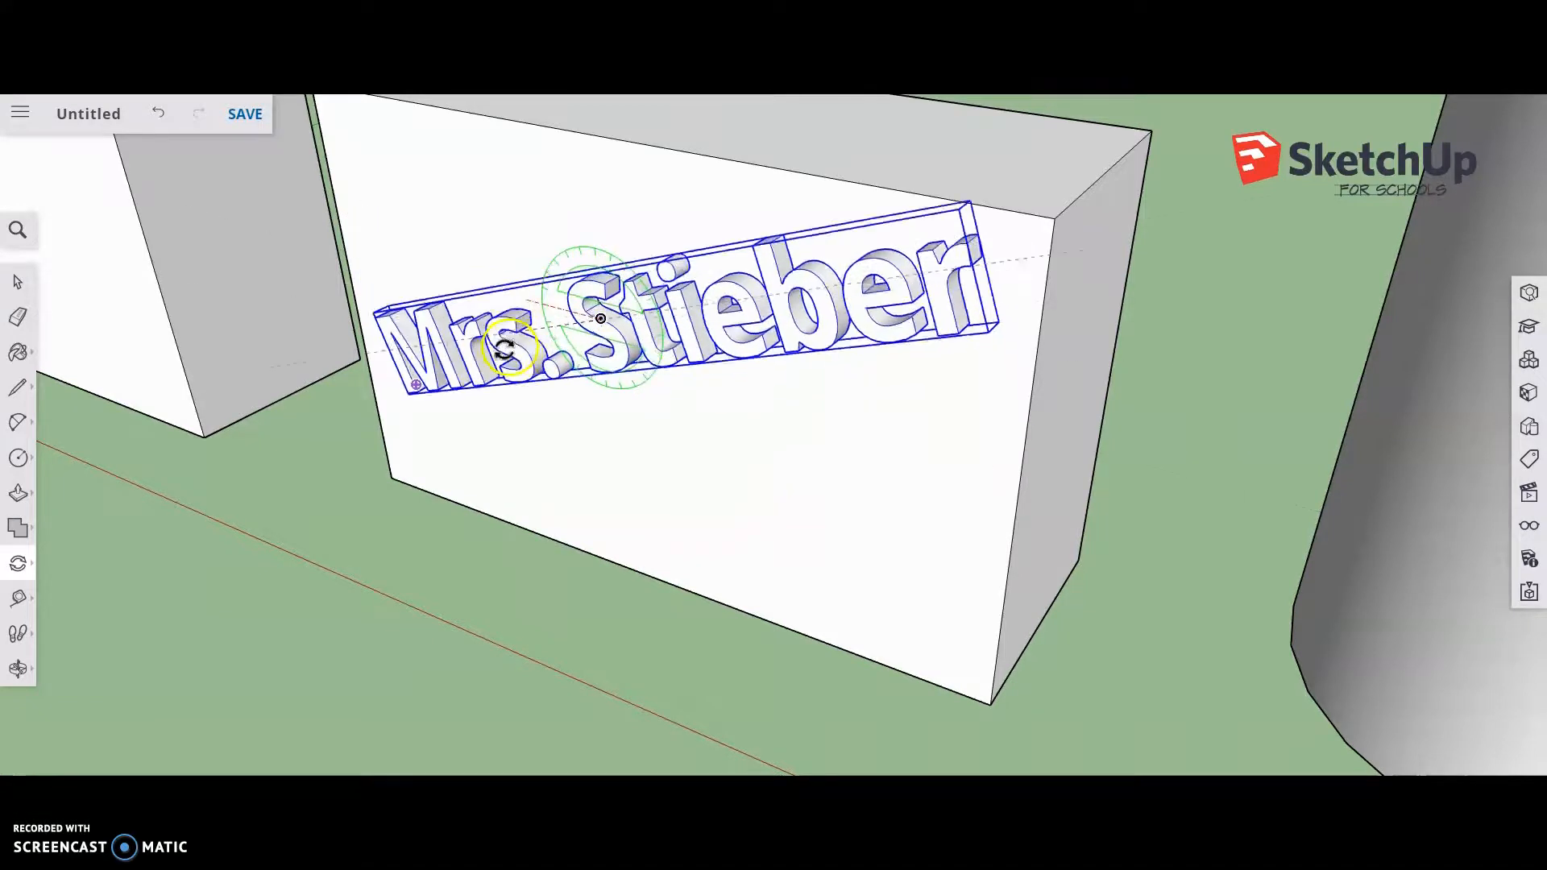
pyautogui.click(514, 331)
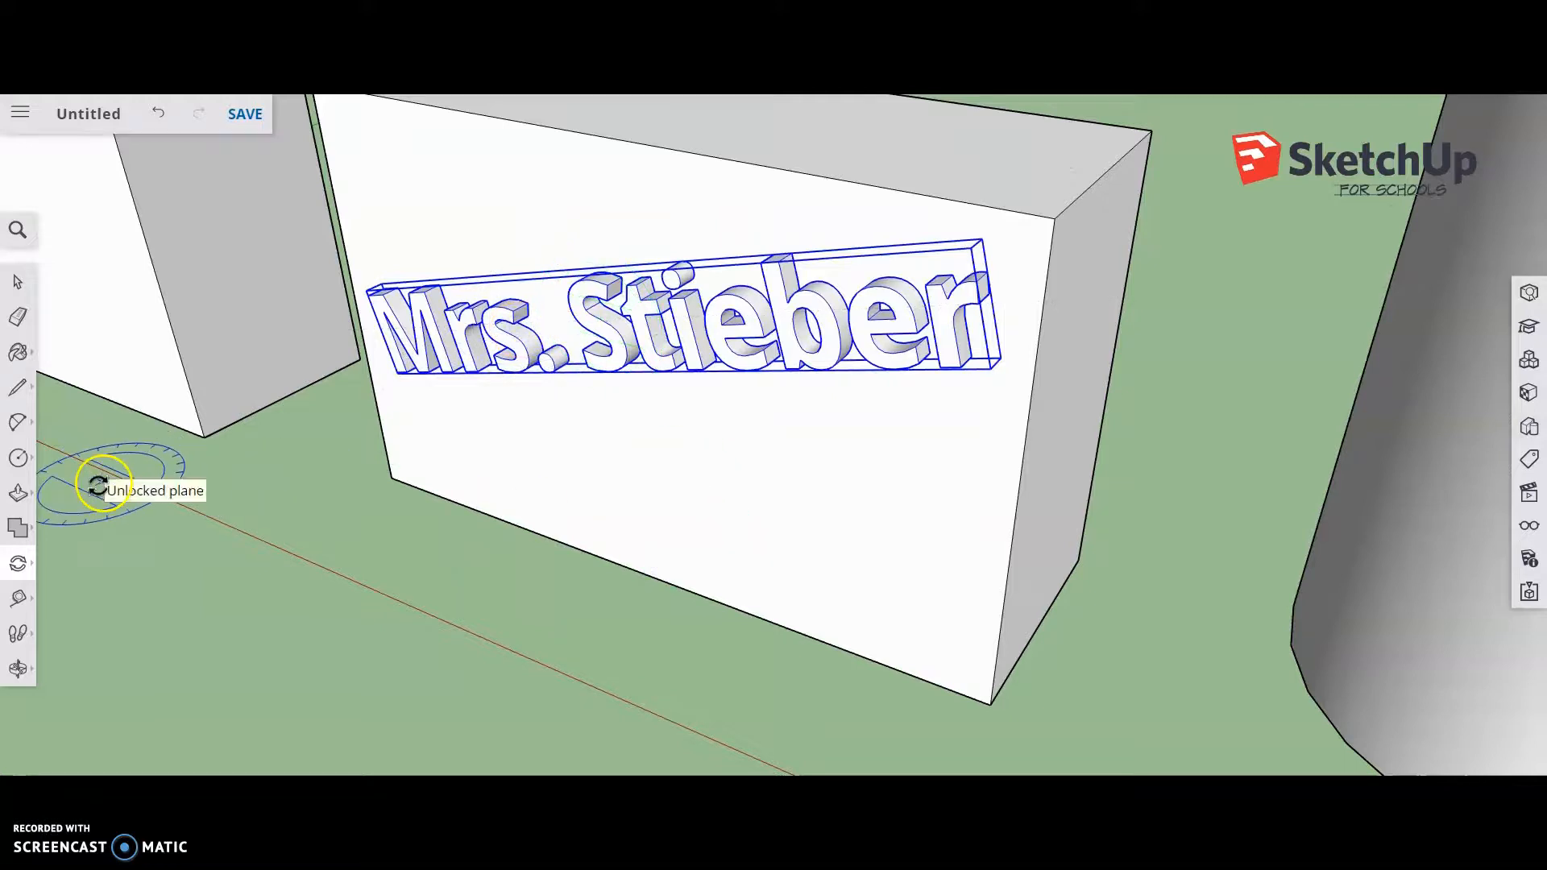
pyautogui.scroll(-6, 535, 459)
pyautogui.moveTo(259, 518); pyautogui.dragTo(573, 546, button='middle')
pyautogui.click(18, 282)
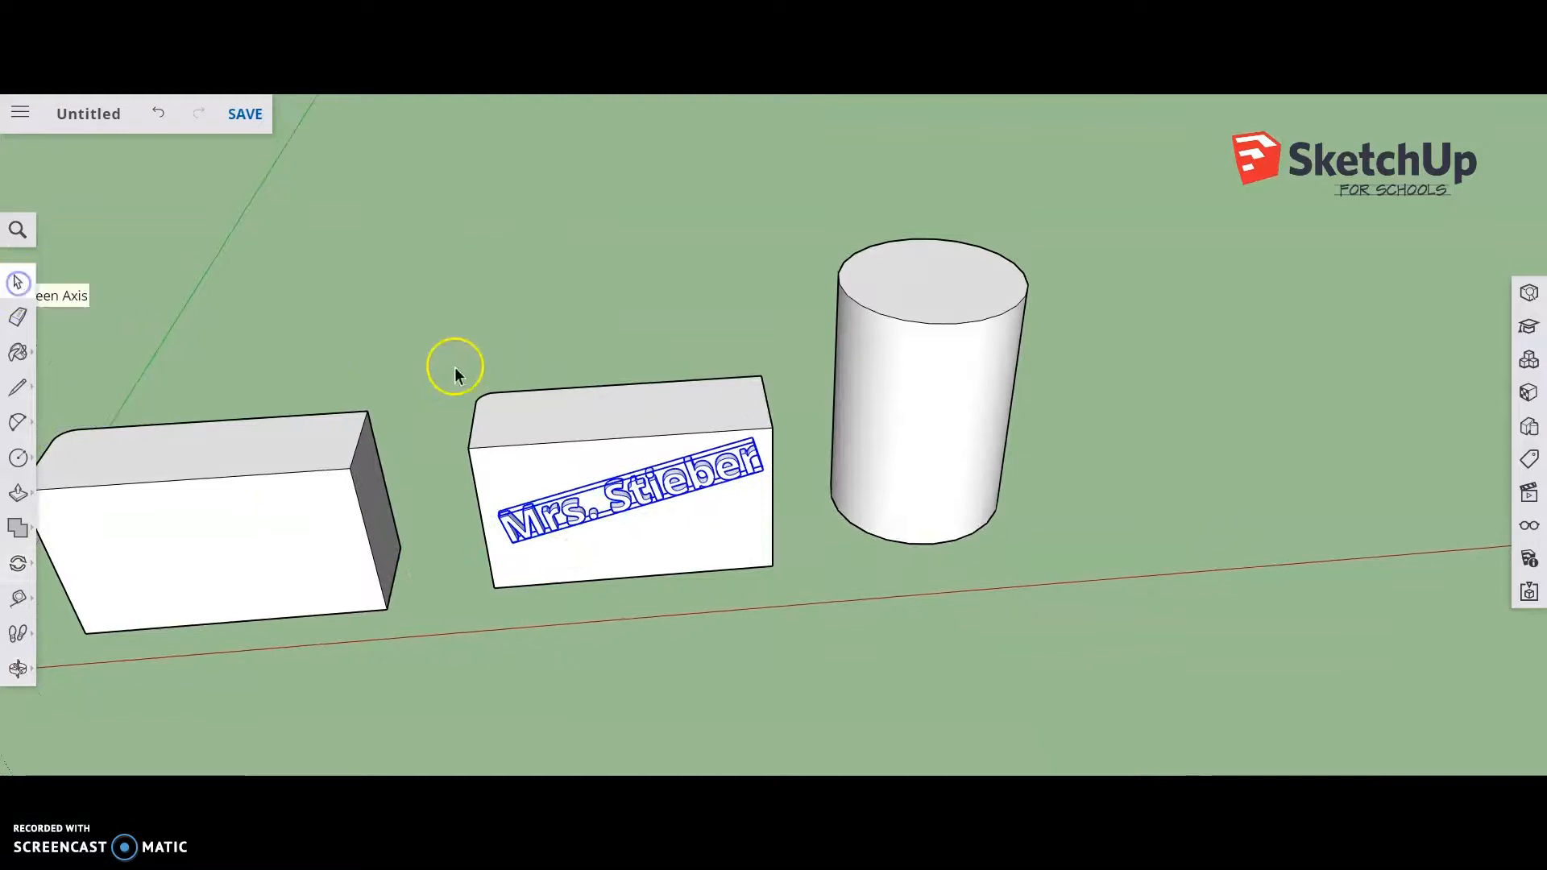
pyautogui.moveTo(553, 442); pyautogui.dragTo(803, 614)
pyautogui.moveTo(404, 632); pyautogui.dragTo(226, 471, button='middle')
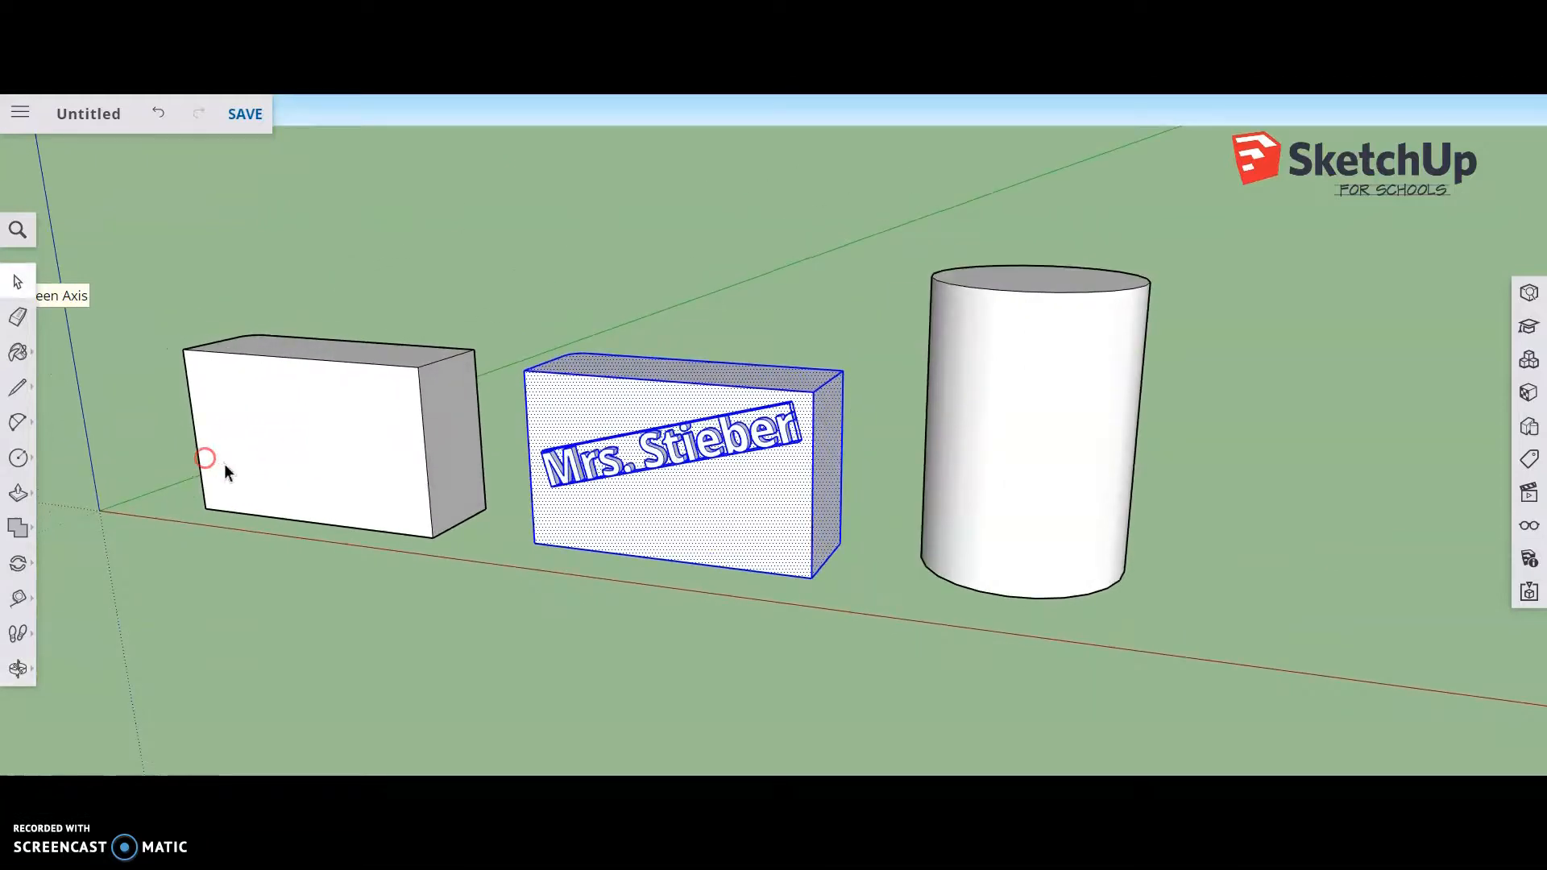
pyautogui.click(19, 492)
# Move the lettered box's front face, with its text, forward and toward the cylinder to skew the box.
pyautogui.click(18, 564)
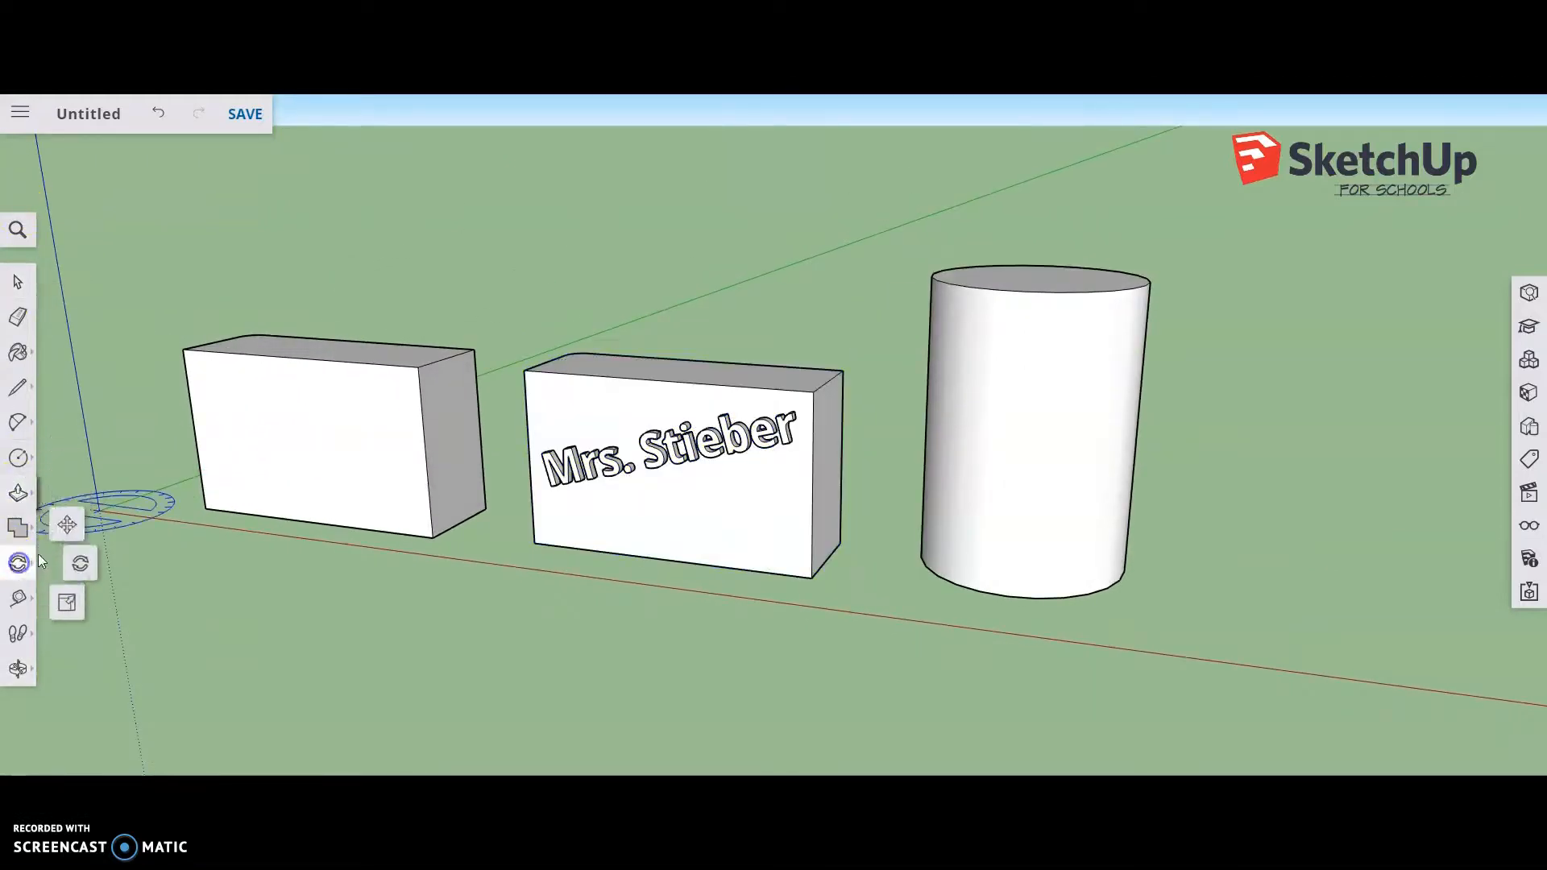
pyautogui.click(68, 528)
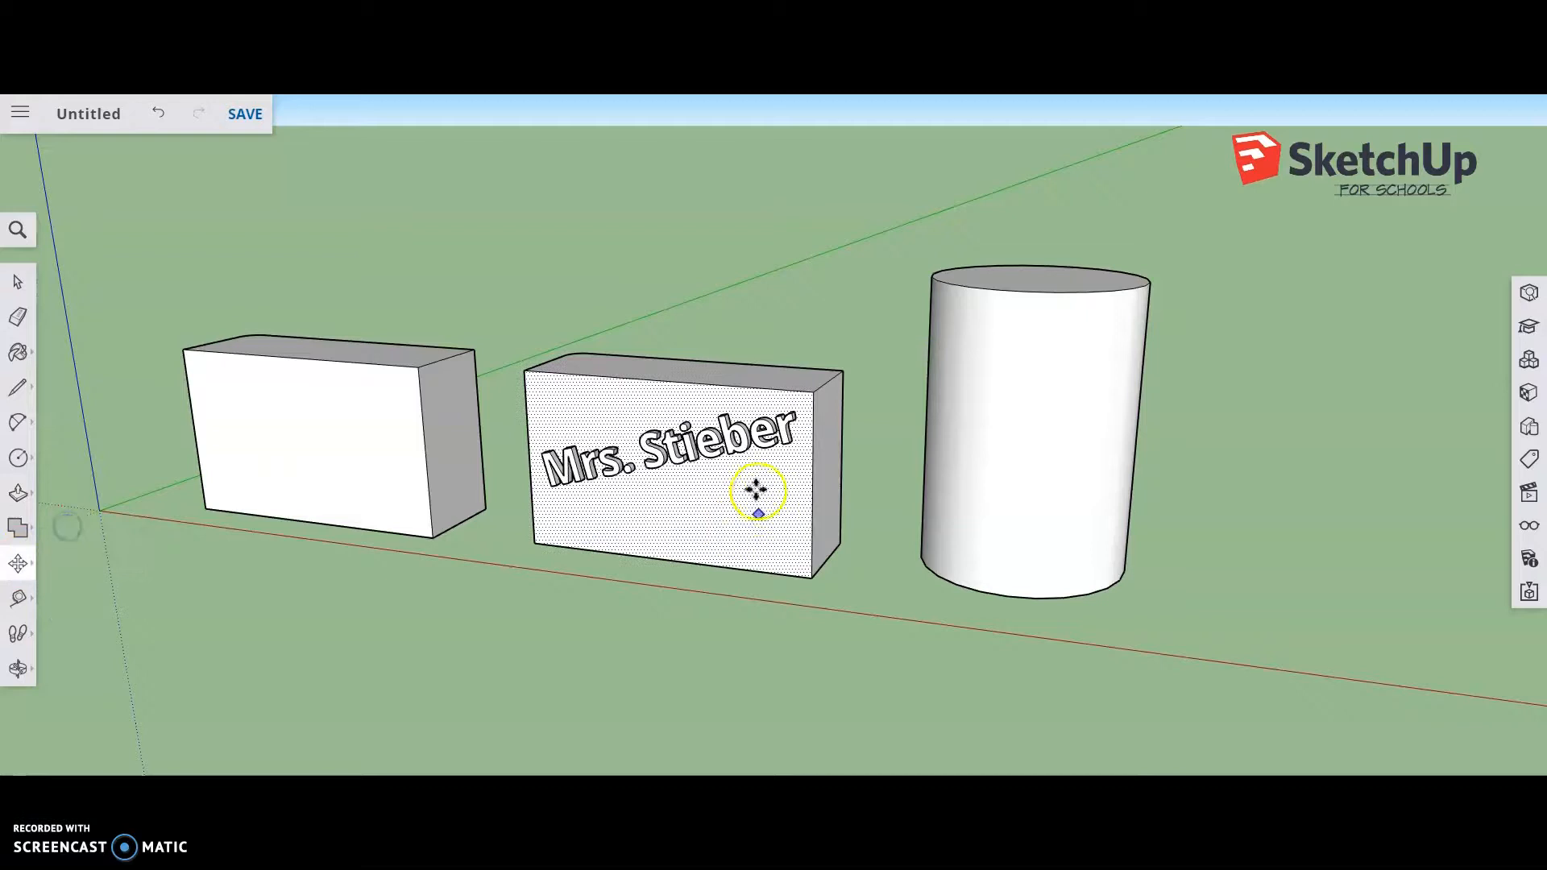
pyautogui.click(681, 484)
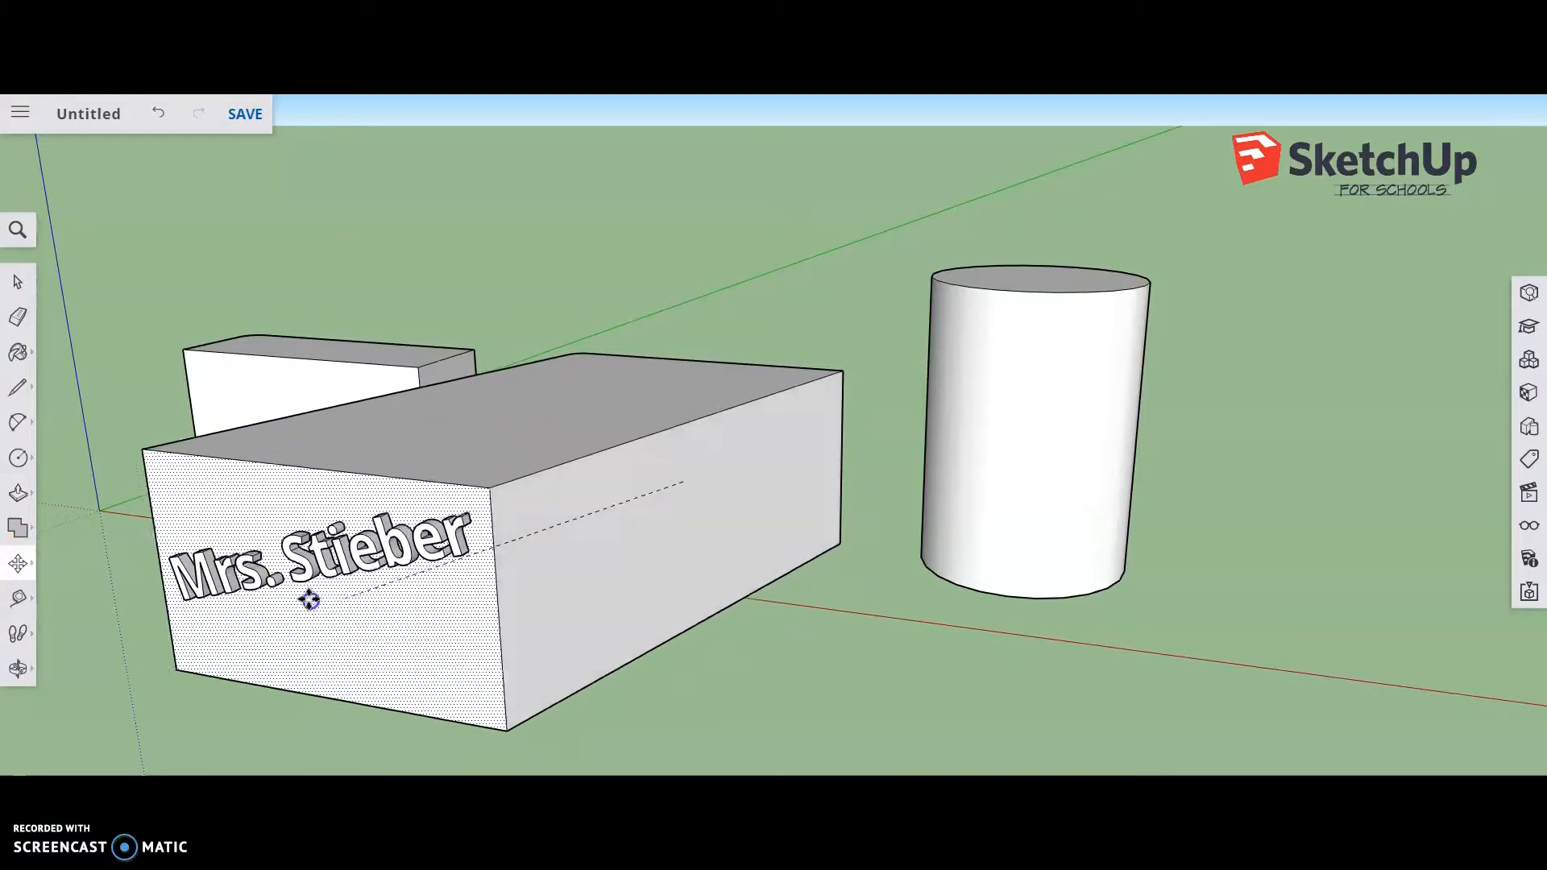
pyautogui.moveTo(762, 694); pyautogui.dragTo(744, 496)
# Move the first box's front vertical edge sideways and outward until it stands forward near the middle of the box.
pyautogui.click(420, 417)
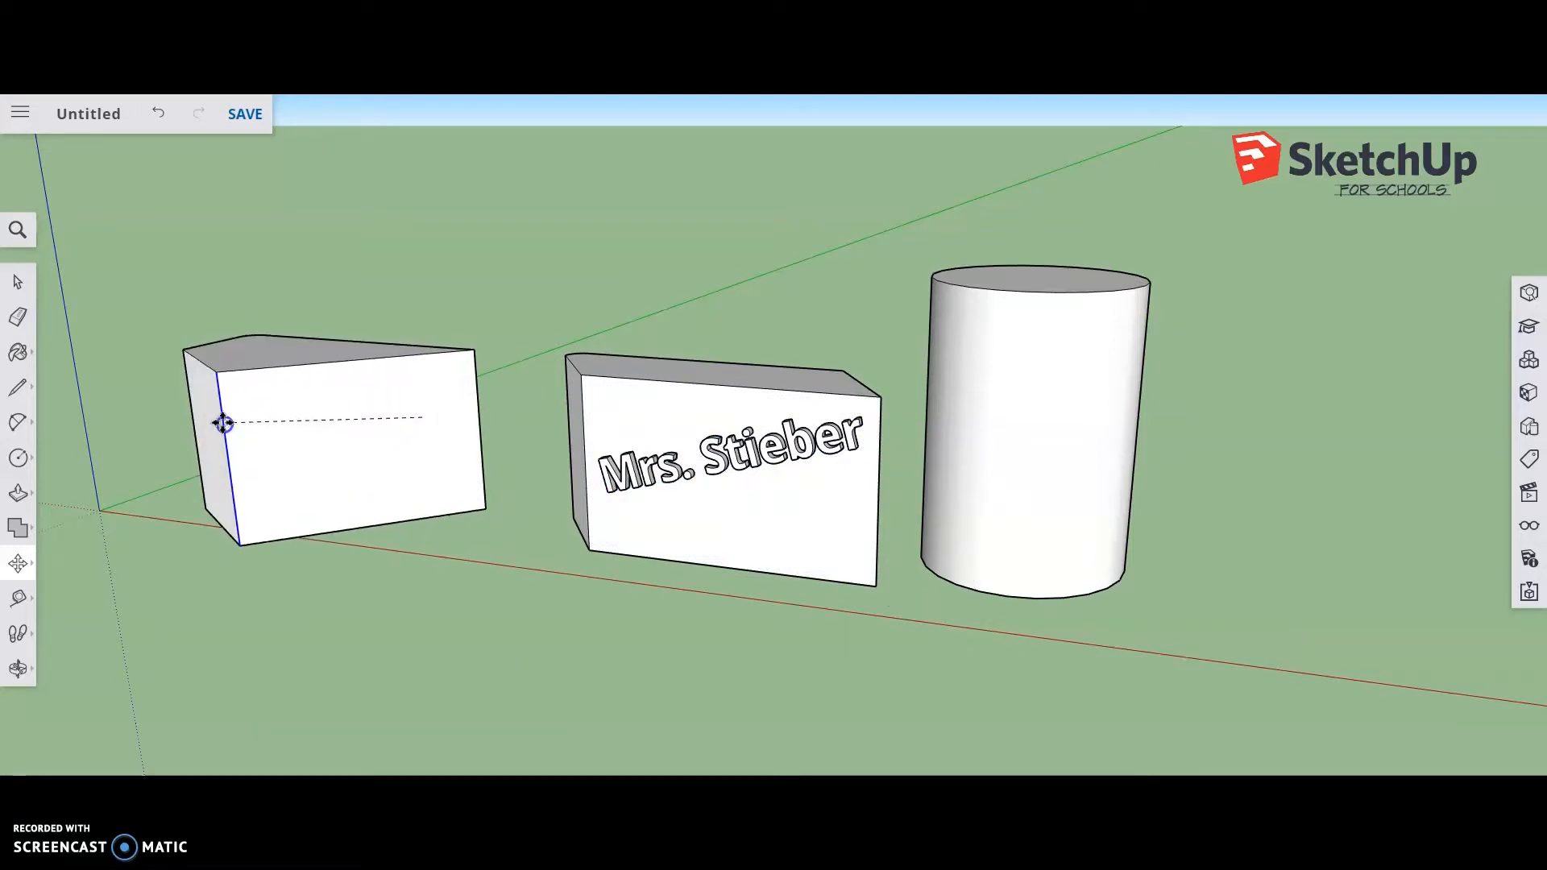
pyautogui.click(223, 423)
pyautogui.scroll(-3, 198, 439)
pyautogui.moveTo(162, 387); pyautogui.dragTo(281, 550, button='middle')
pyautogui.click(224, 542)
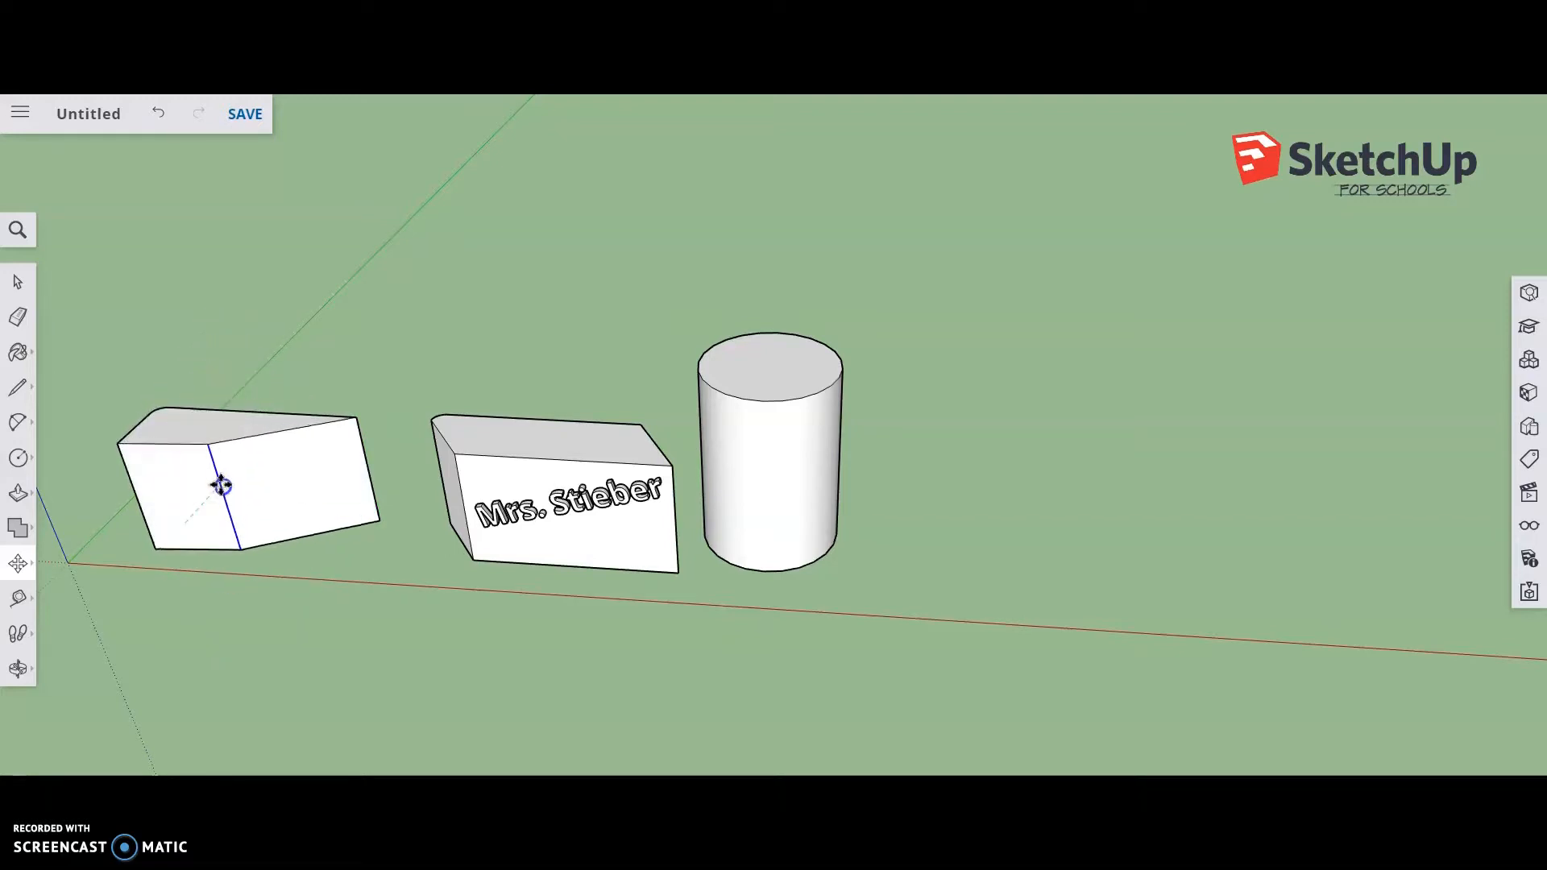
pyautogui.click(246, 510)
# Select the entire lettered box and move it along the red axis into the cylinder so the two solids overlap.
pyautogui.scroll(2, 749, 589)
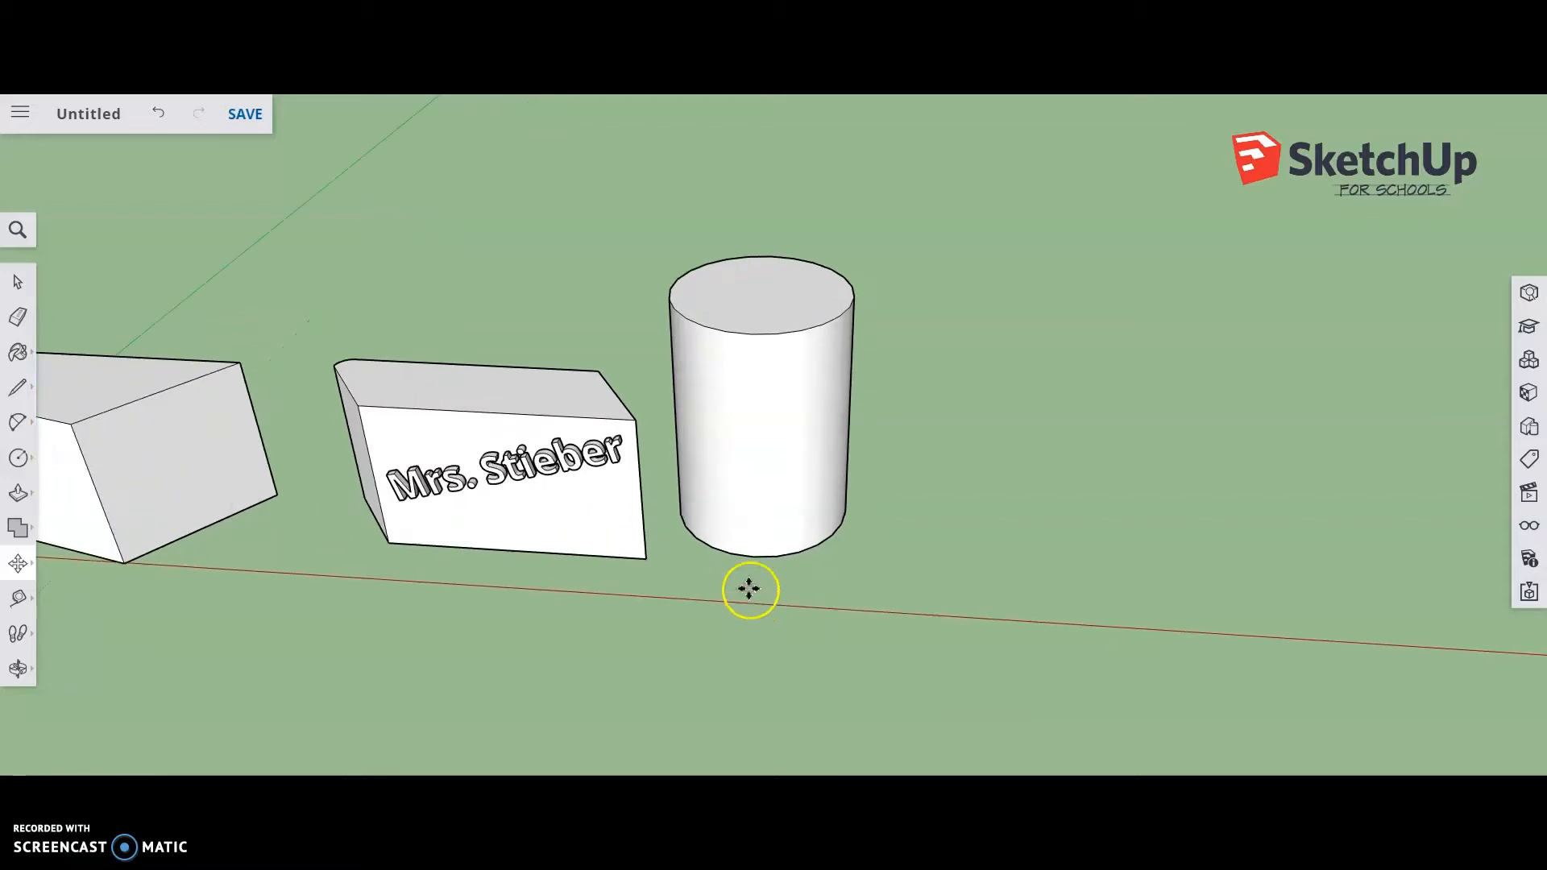
pyautogui.click(9, 282)
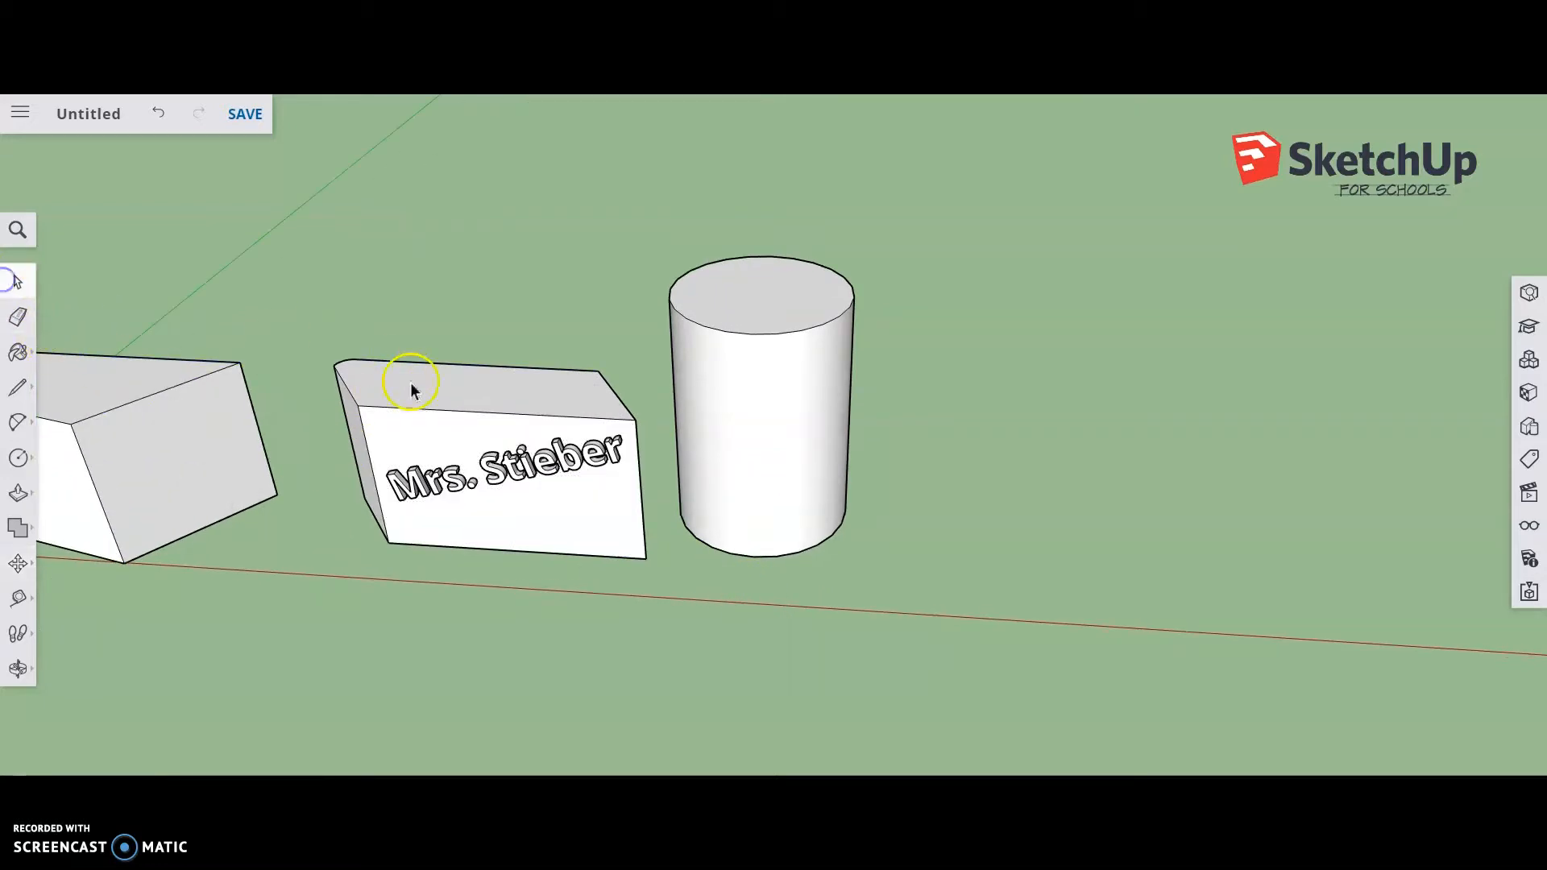
pyautogui.tripleClick(430, 407)
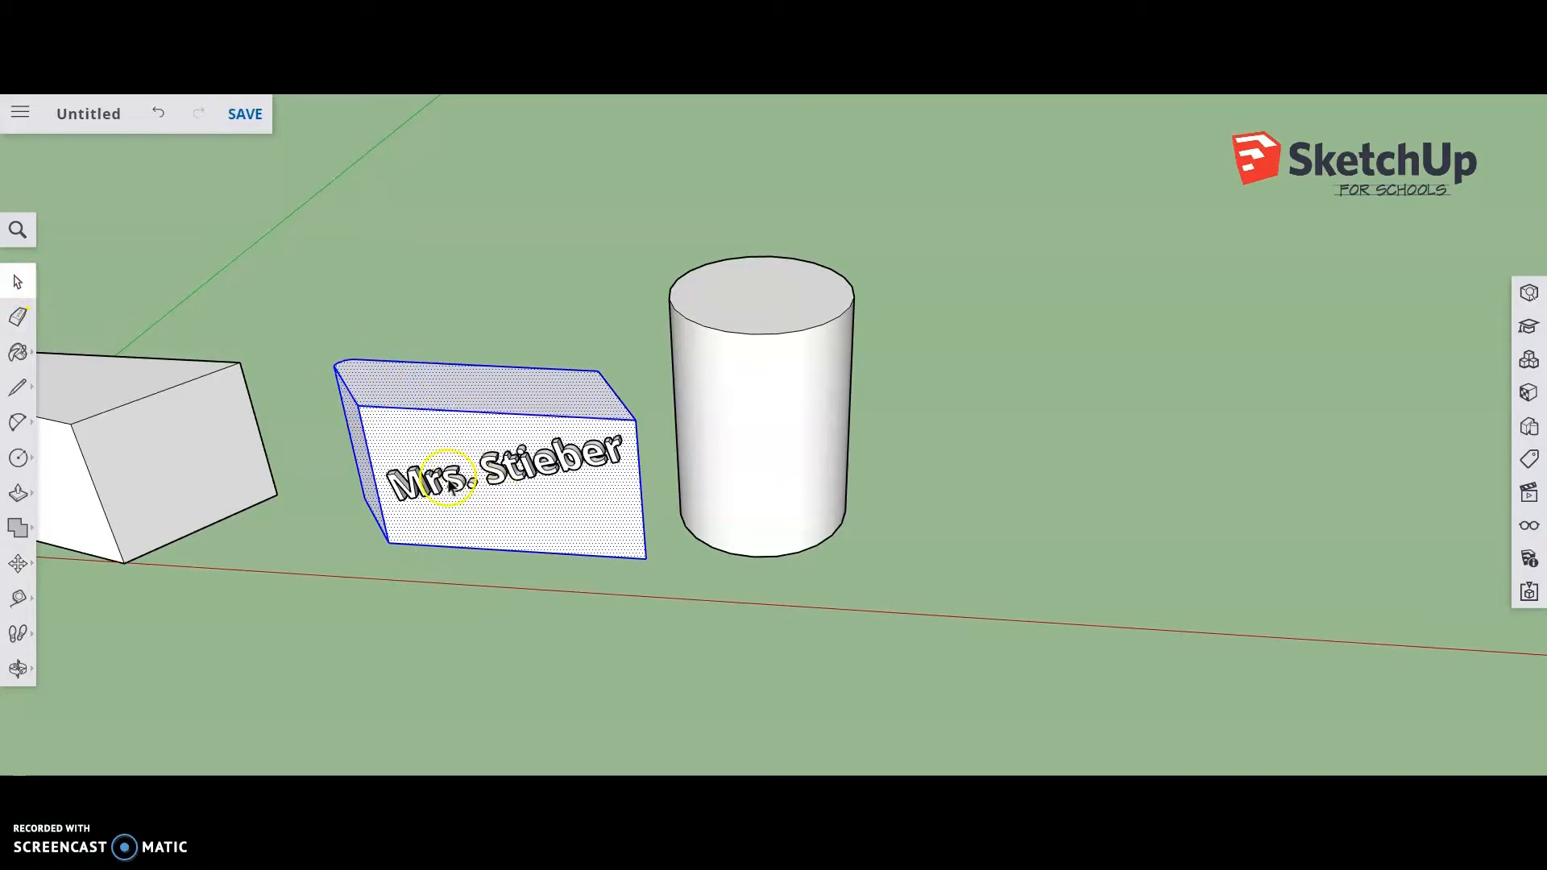
pyautogui.click(17, 563)
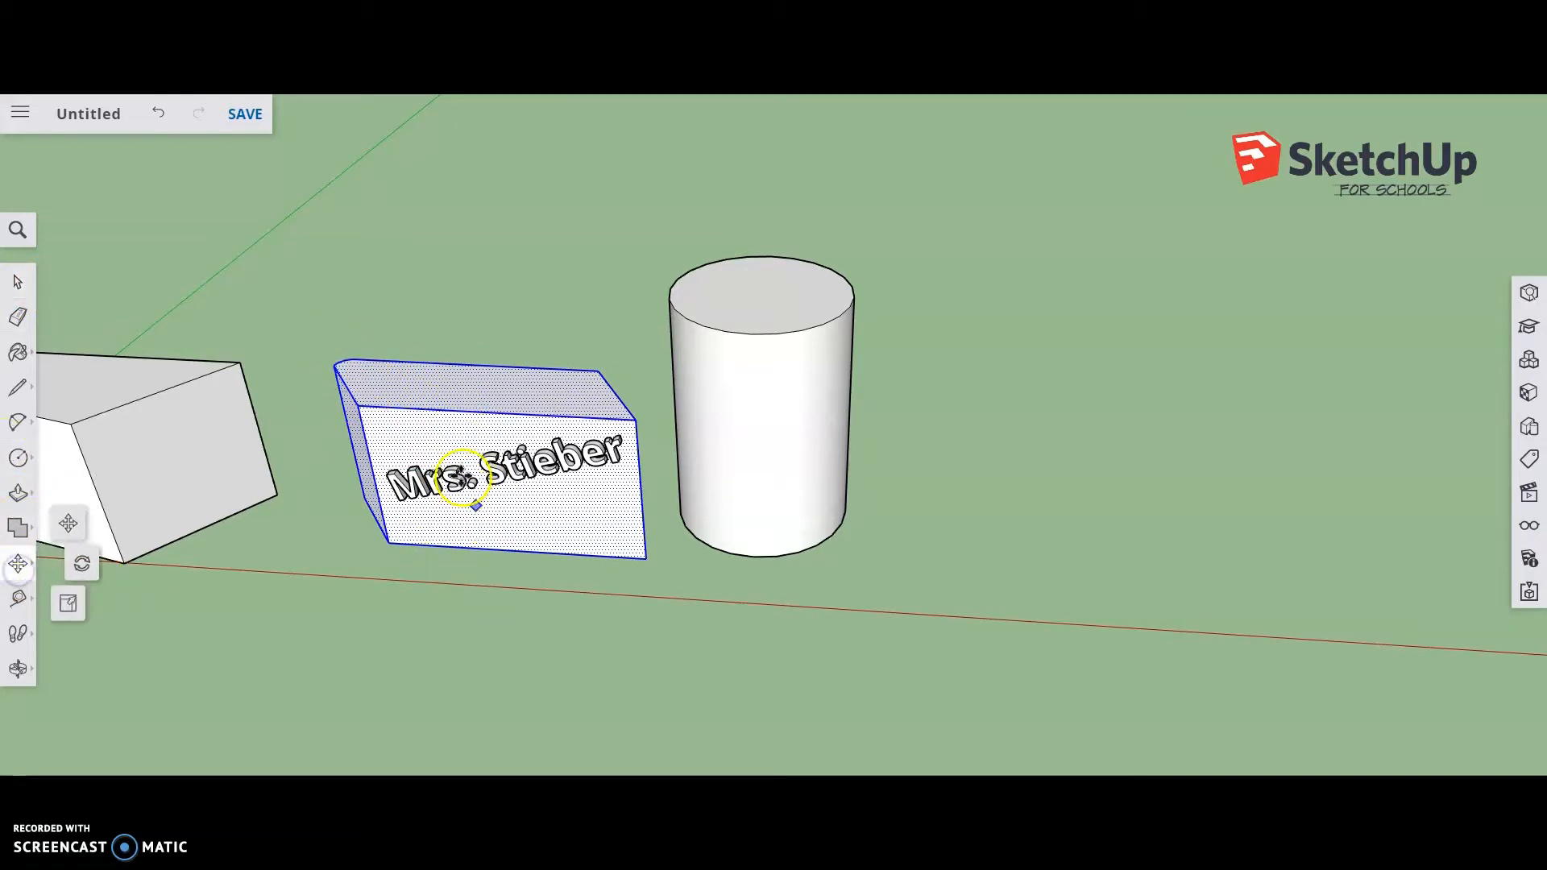
pyautogui.moveTo(481, 438); pyautogui.dragTo(777, 442)
pyautogui.moveTo(1022, 443); pyautogui.dragTo(993, 517, button='middle')
pyautogui.click(844, 536)
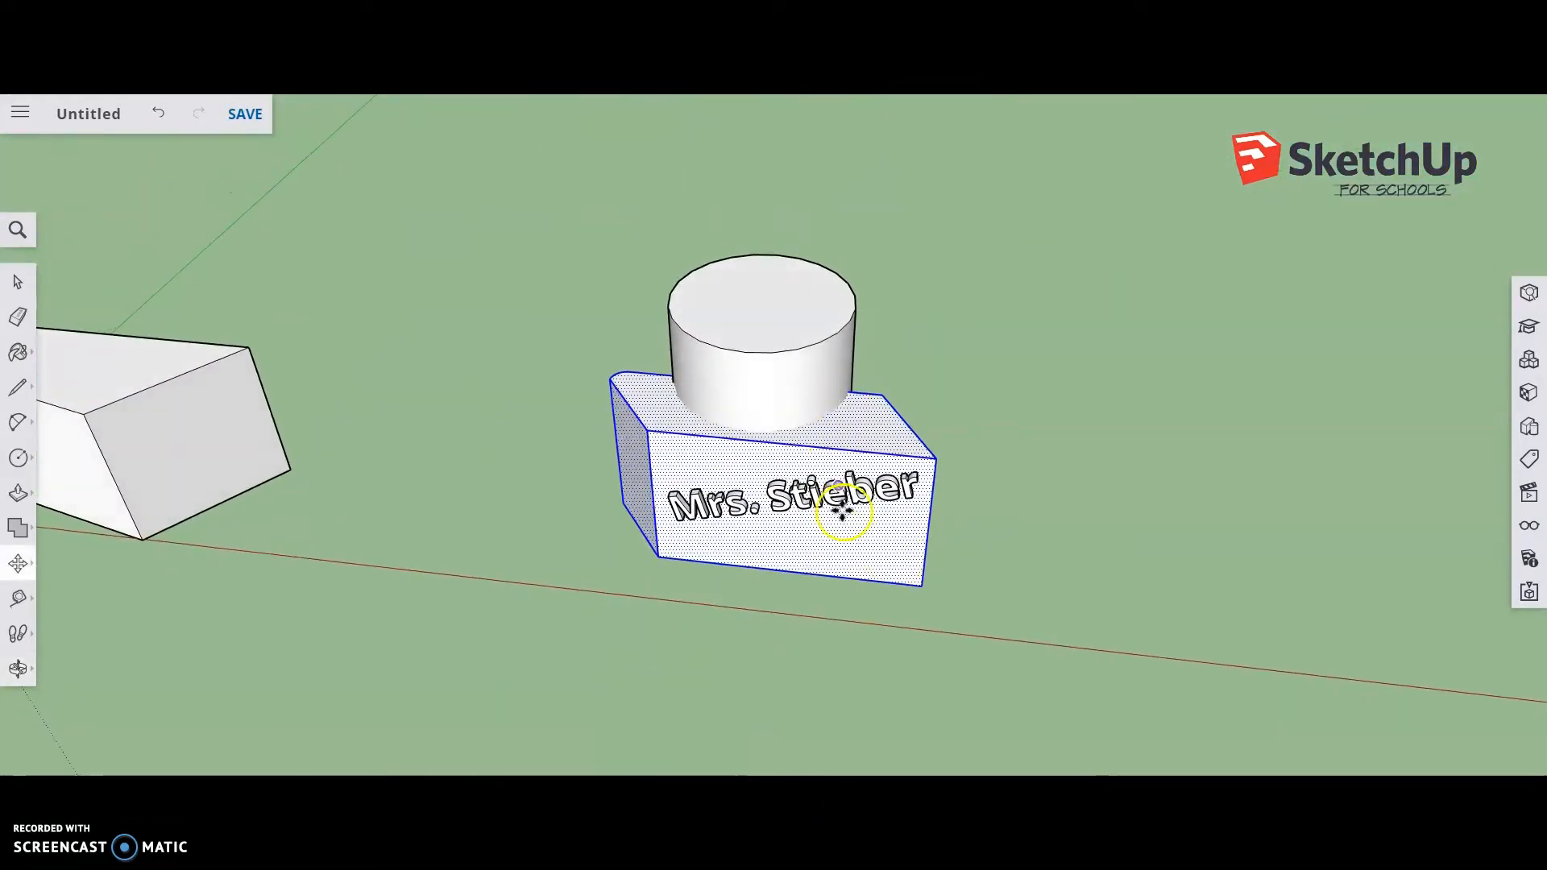
# Clear the selection and examine how the lettered box and the cylinder intersect.
pyautogui.scroll(-6, 549, 443)
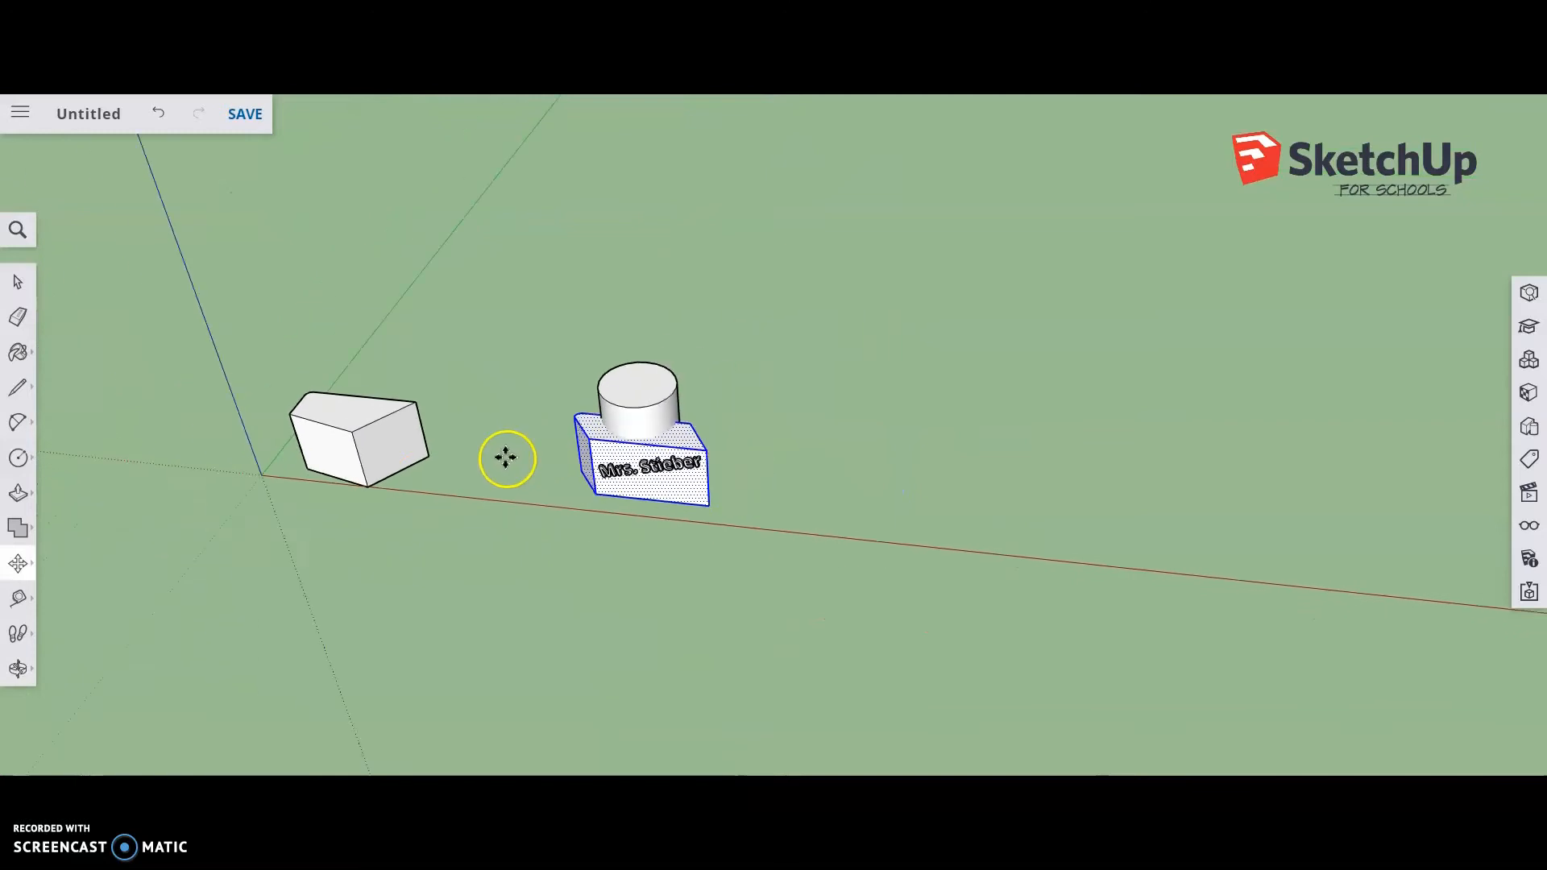
pyautogui.click(22, 282)
pyautogui.click(557, 347)
pyautogui.scroll(-1, 684, 529)
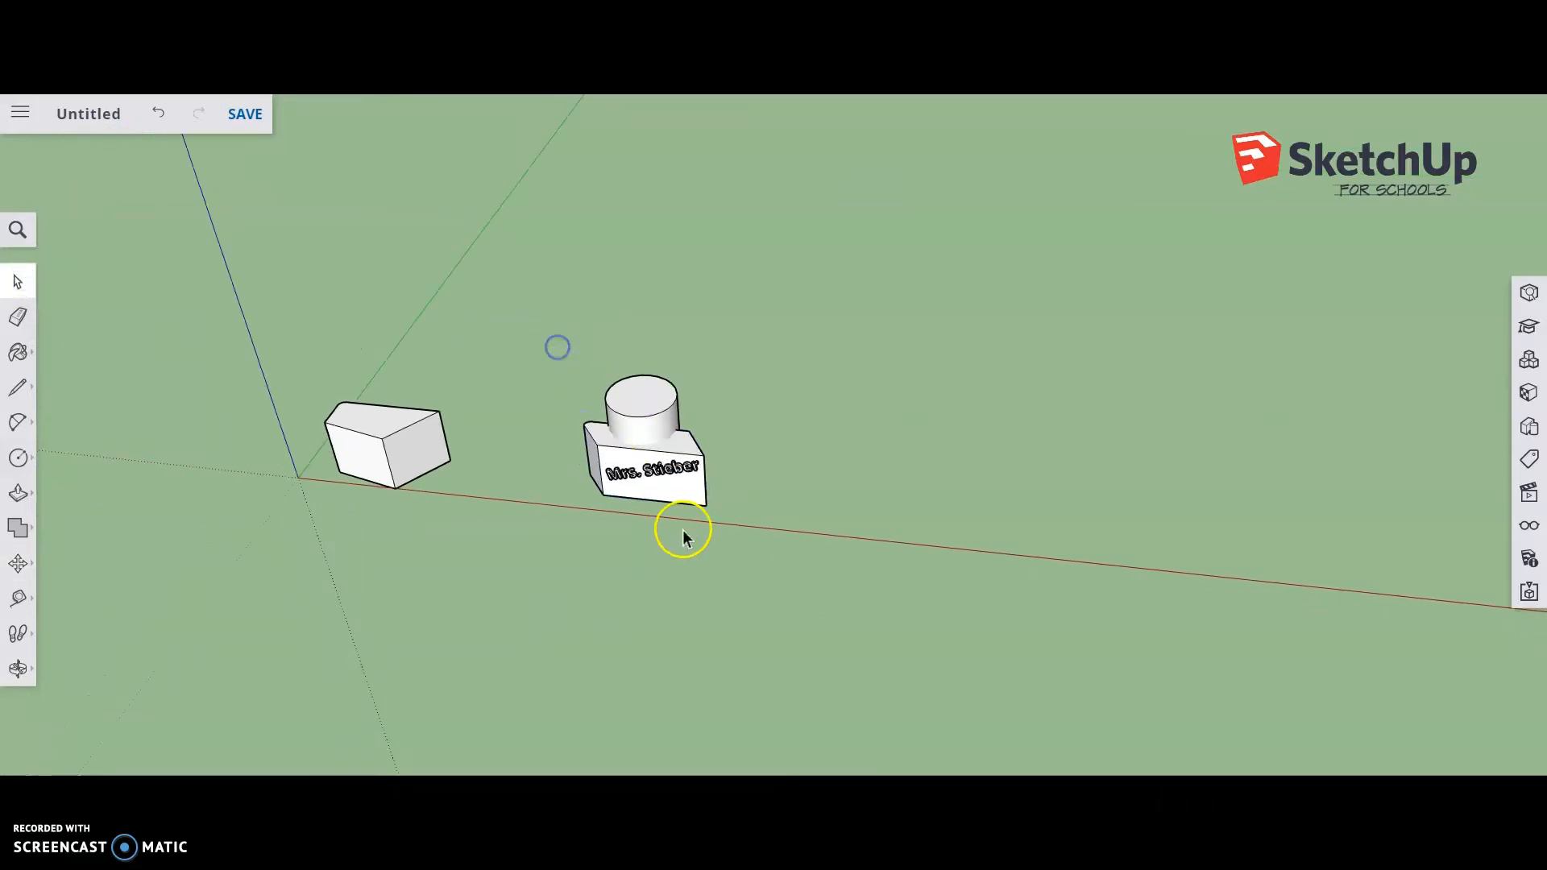
pyautogui.scroll(4, 684, 529)
pyautogui.scroll(2, 481, 396)
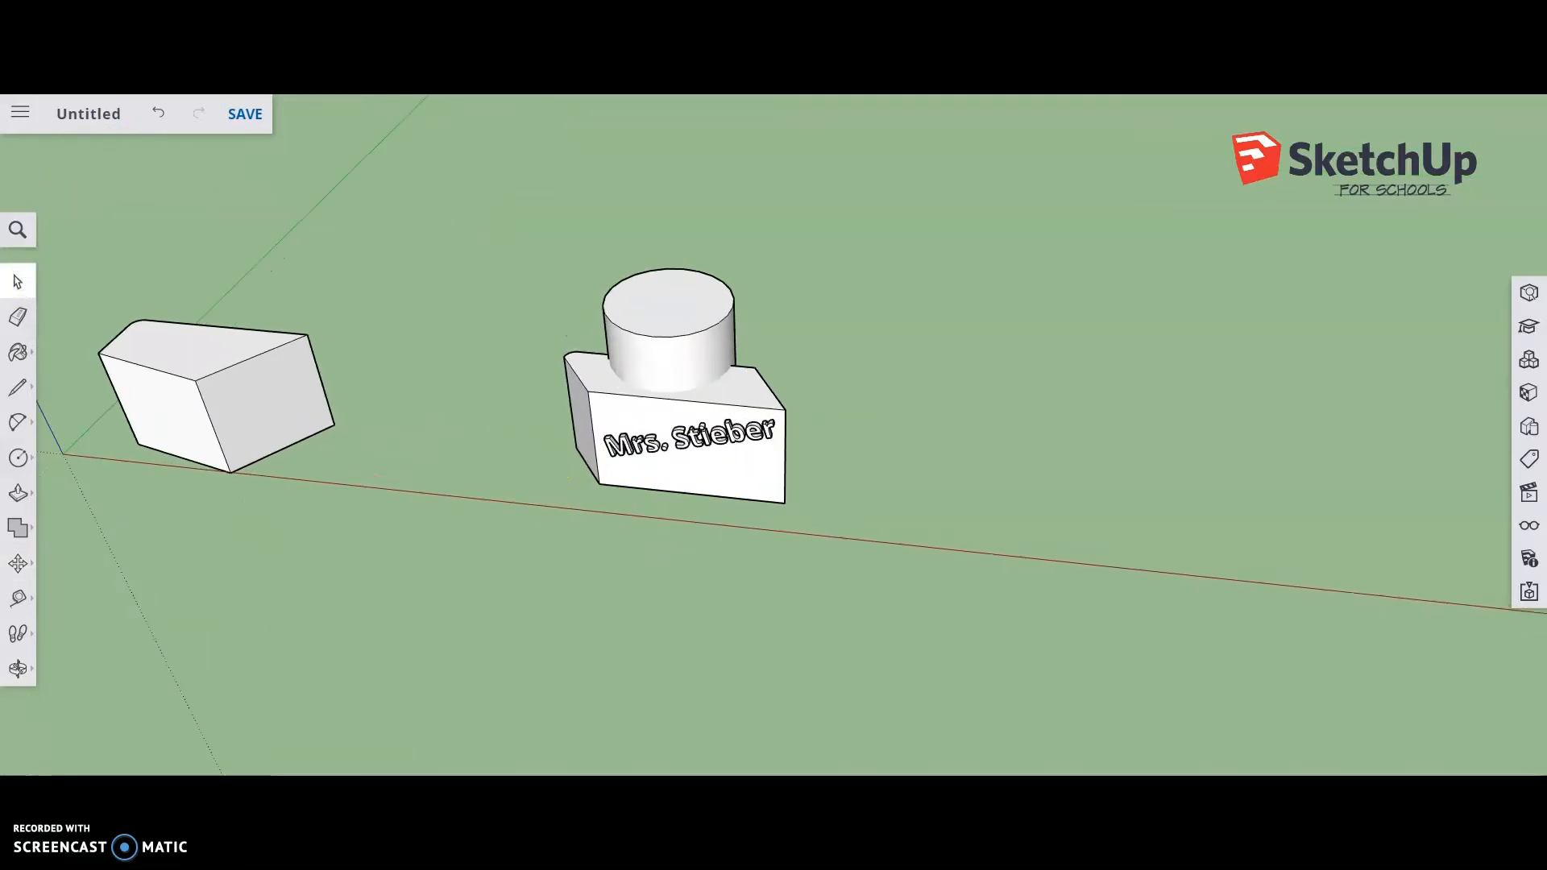